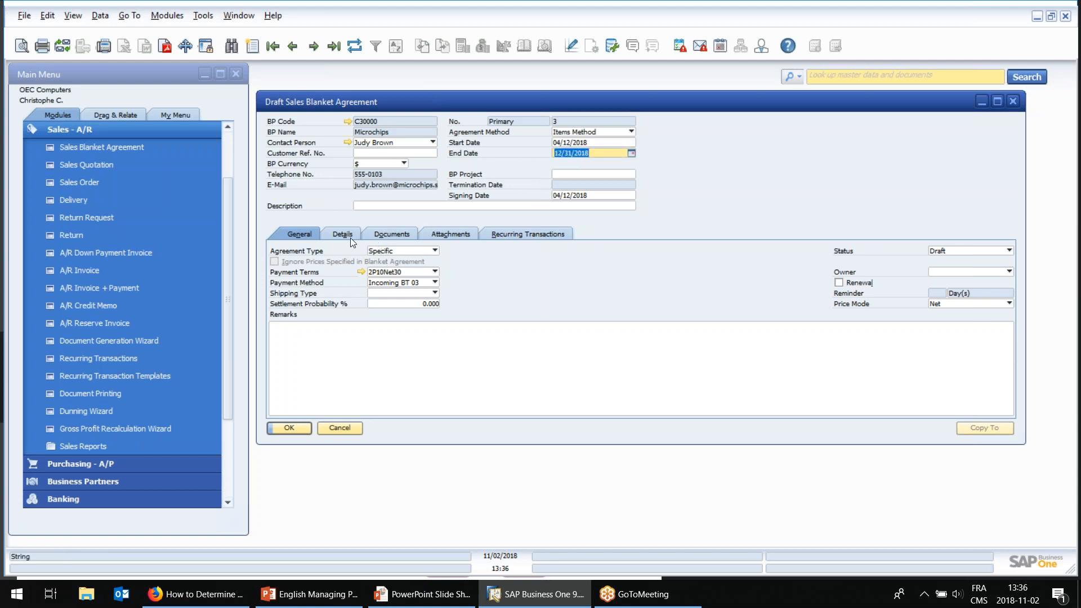
# Examine the item line and planned quantity in the blanket agreement's details and close the agreement.
pyautogui.click(349, 236)
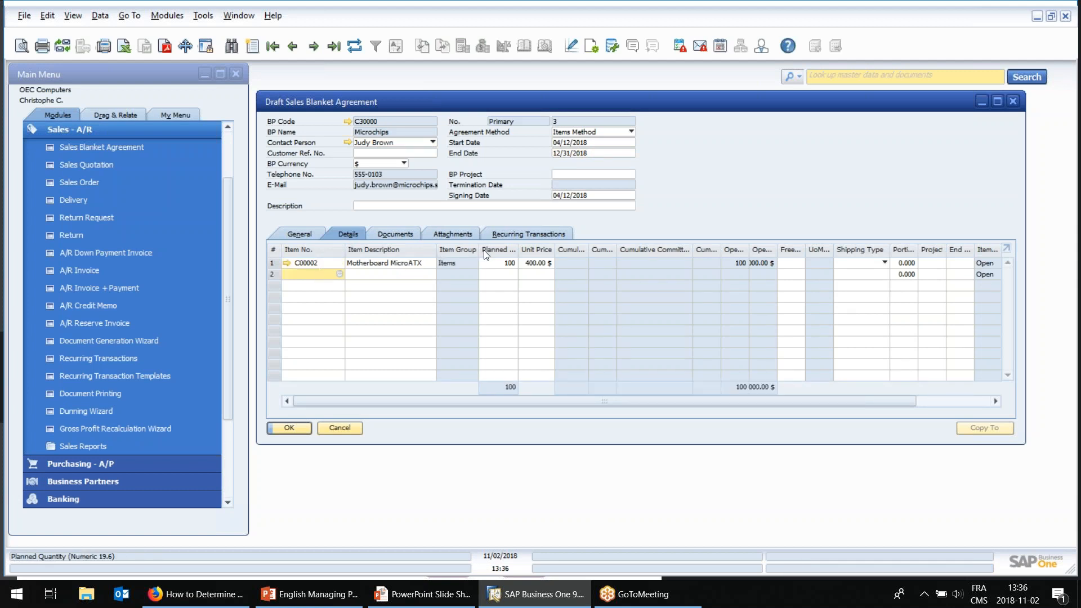
pyautogui.click(495, 264)
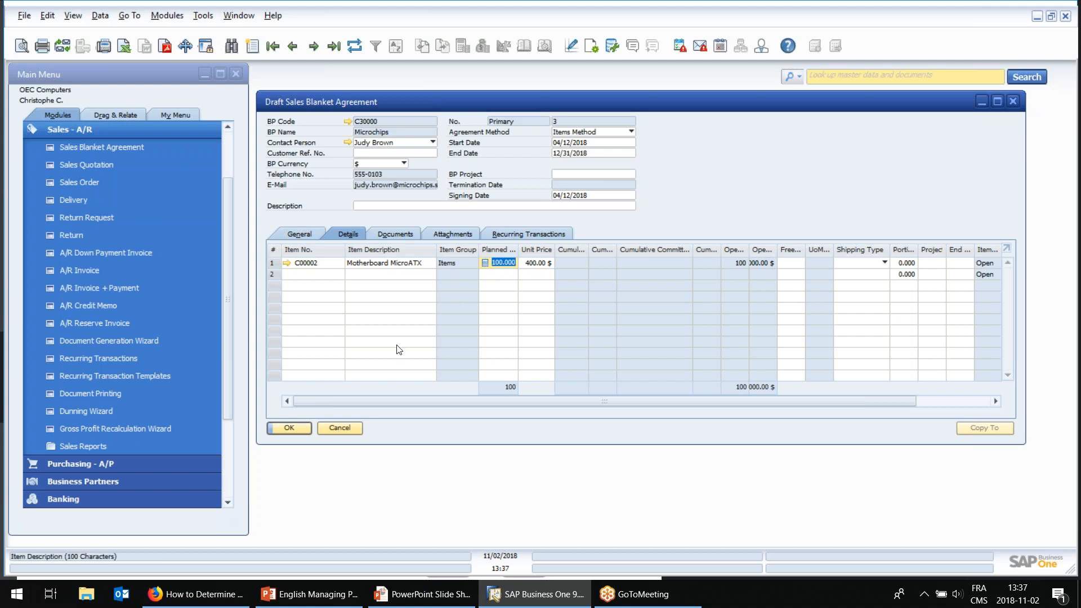
pyautogui.click(349, 428)
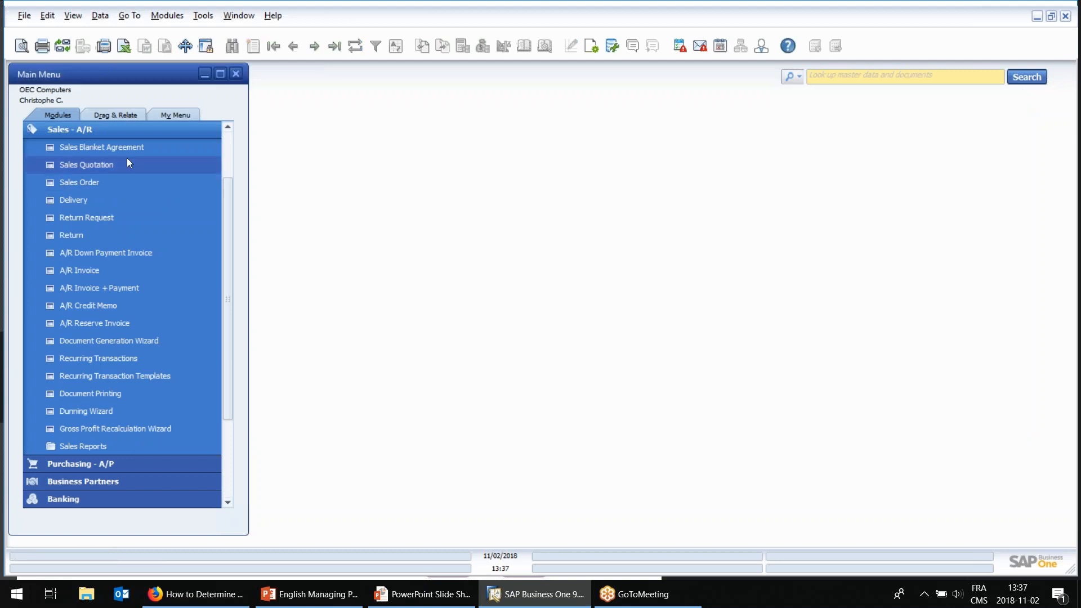
# Open the Price Lists window of the Inventory module.
pyautogui.click(112, 133)
pyautogui.click(100, 270)
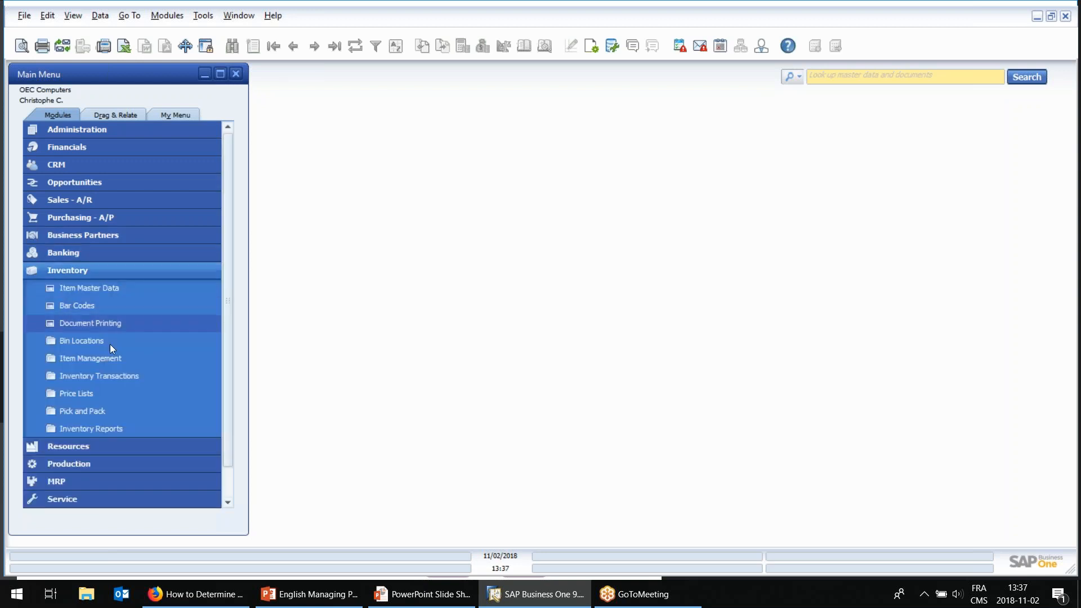
pyautogui.click(107, 393)
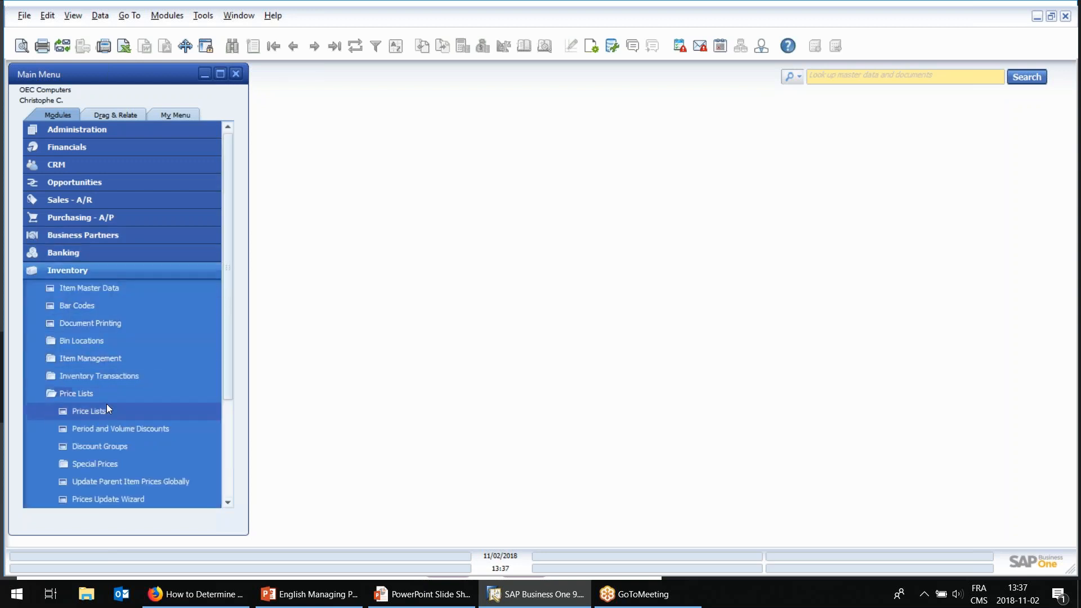
pyautogui.scroll(-1, 147, 383)
pyautogui.click(123, 371)
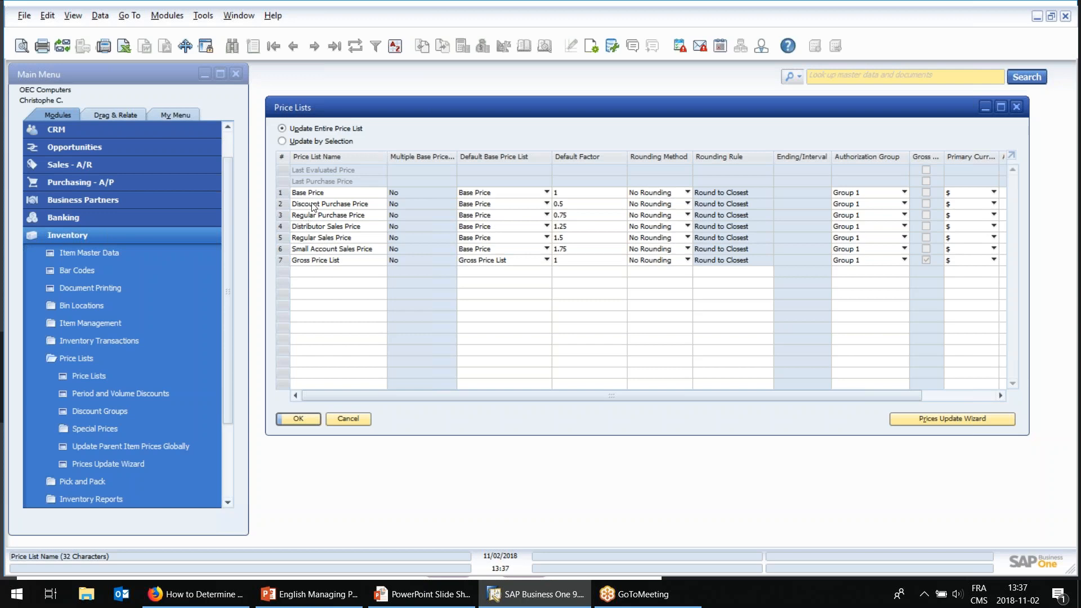
# Examine the Base Price, Regular Purchase Price and Regular Sales Price rows by highlighting each in the price lists.
pyautogui.click(293, 193)
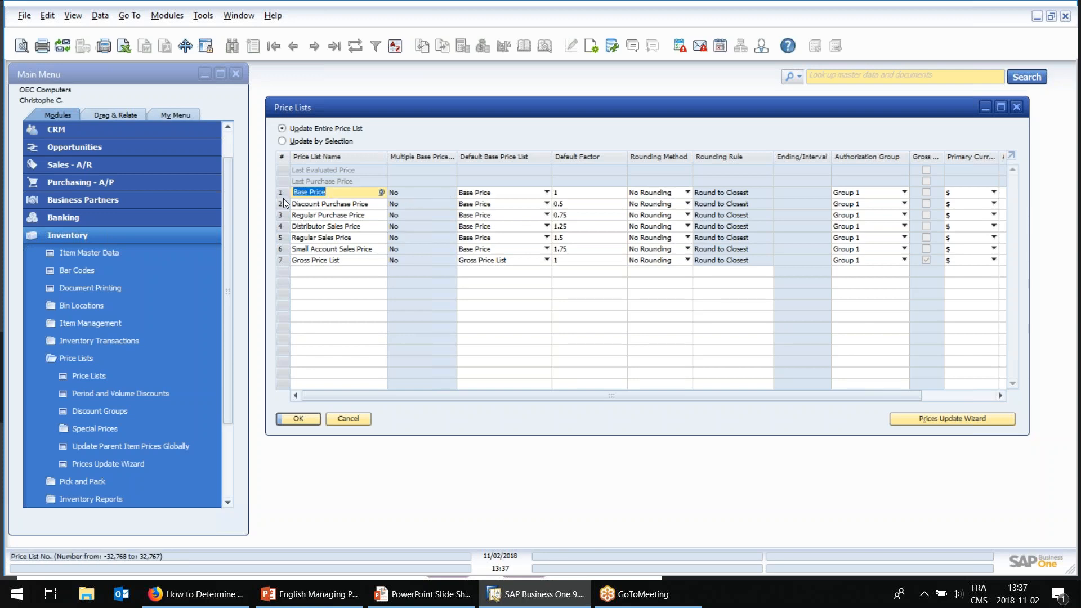
pyautogui.click(283, 203)
pyautogui.click(283, 194)
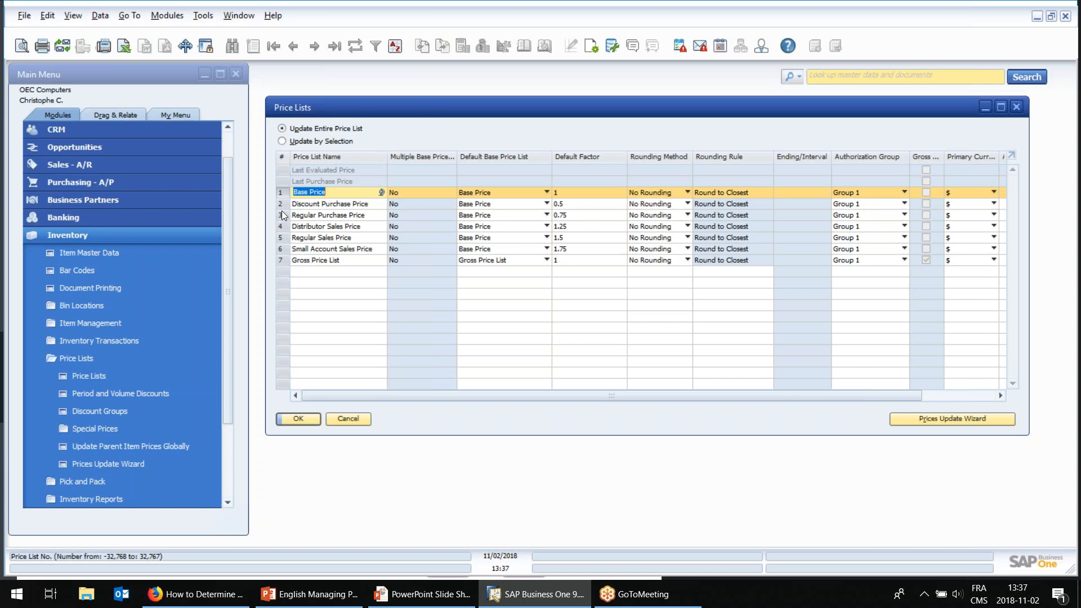
pyautogui.click(282, 216)
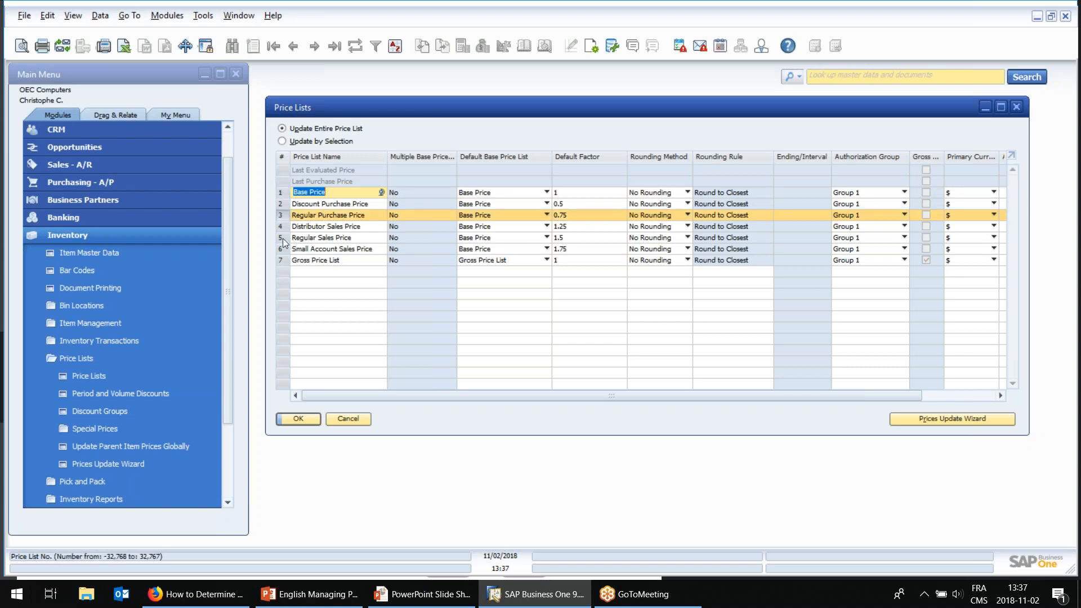
pyautogui.click(283, 239)
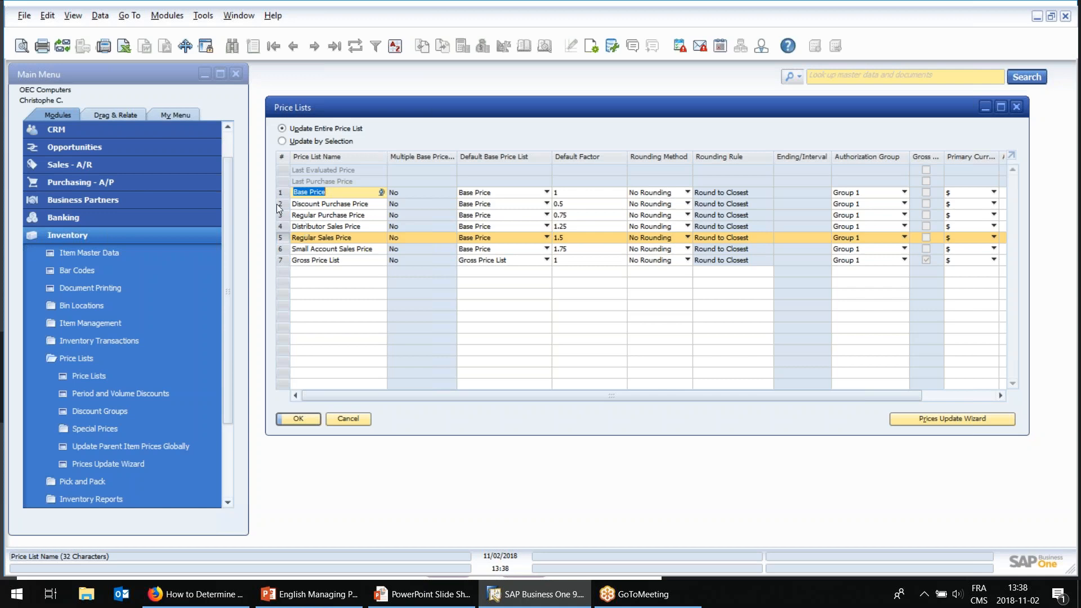
# Open the first business partner master record, customer Maxi-Teq, and show its payment terms.
pyautogui.click(90, 201)
pyautogui.click(90, 253)
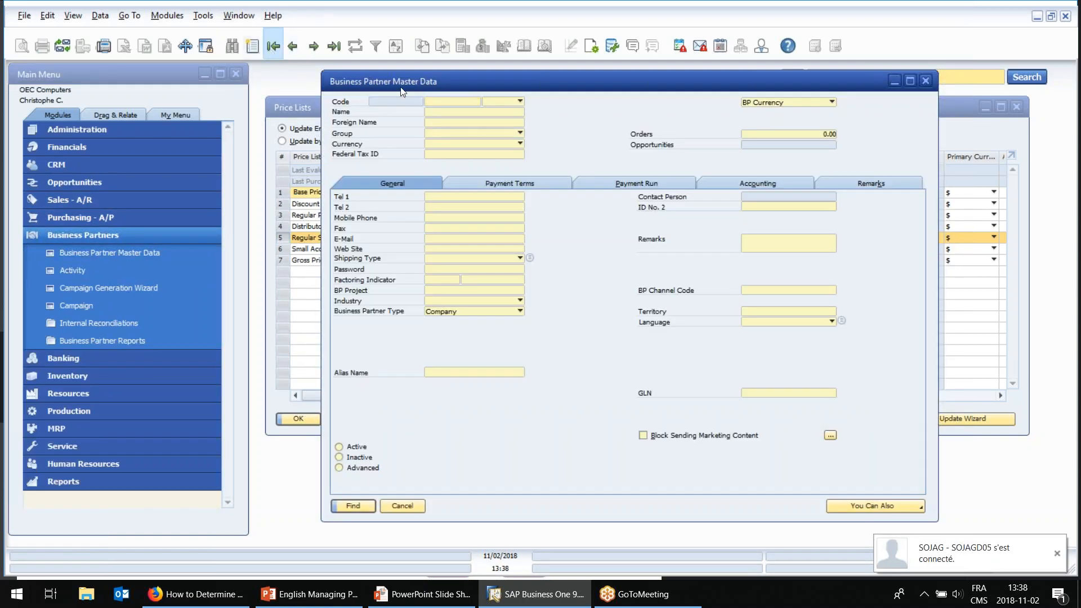
pyautogui.click(272, 46)
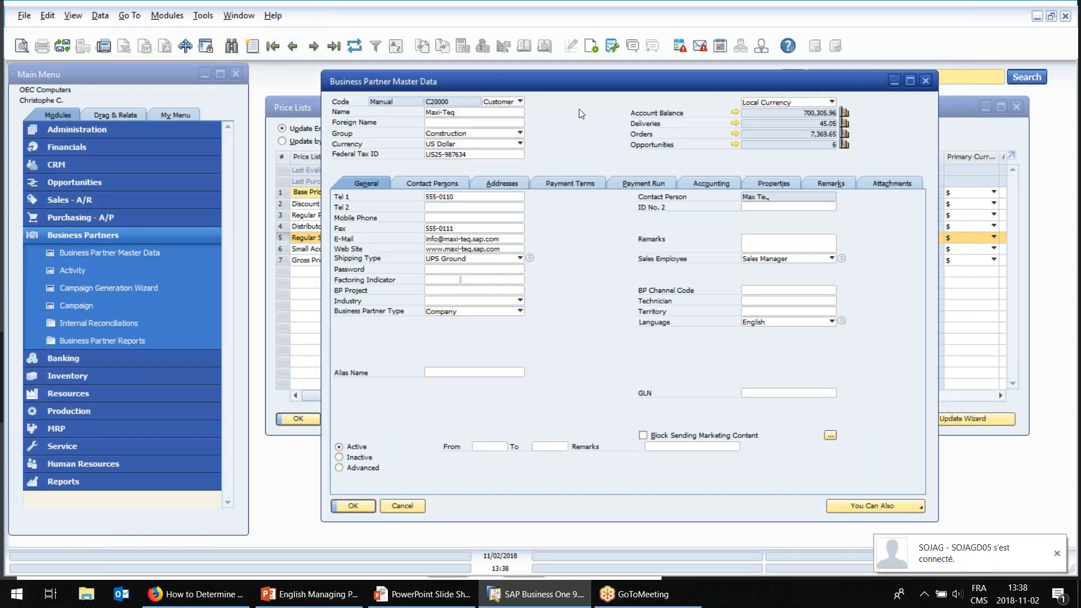
pyautogui.click(546, 184)
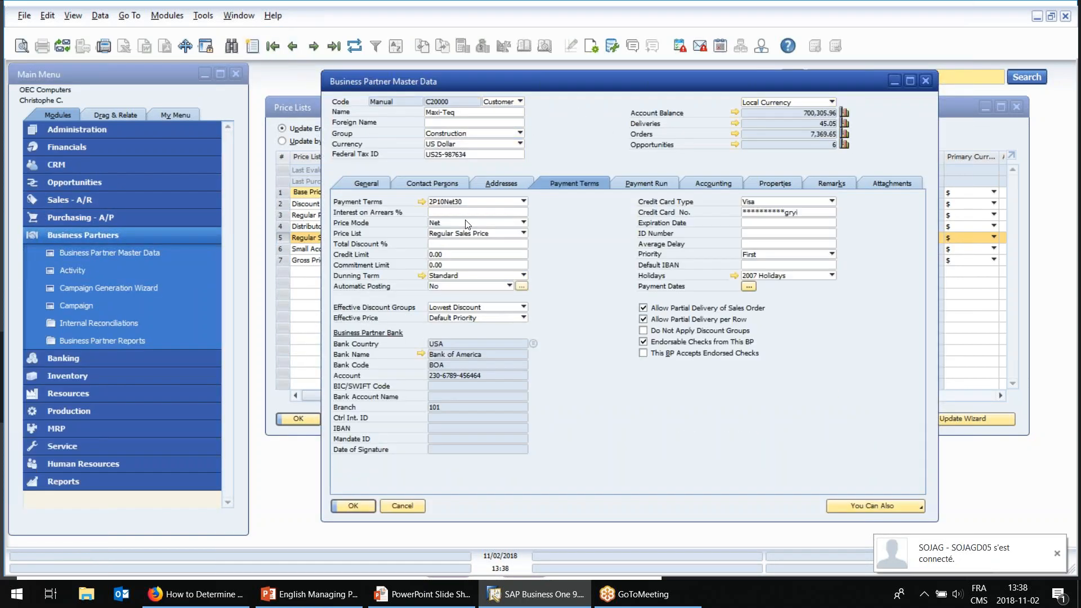
# Make the Price List, Effective Discount Groups and Effective Price field labels bold.
pyautogui.keyDown('ctrl'); pyautogui.doubleClick(356, 237); pyautogui.keyUp('ctrl')
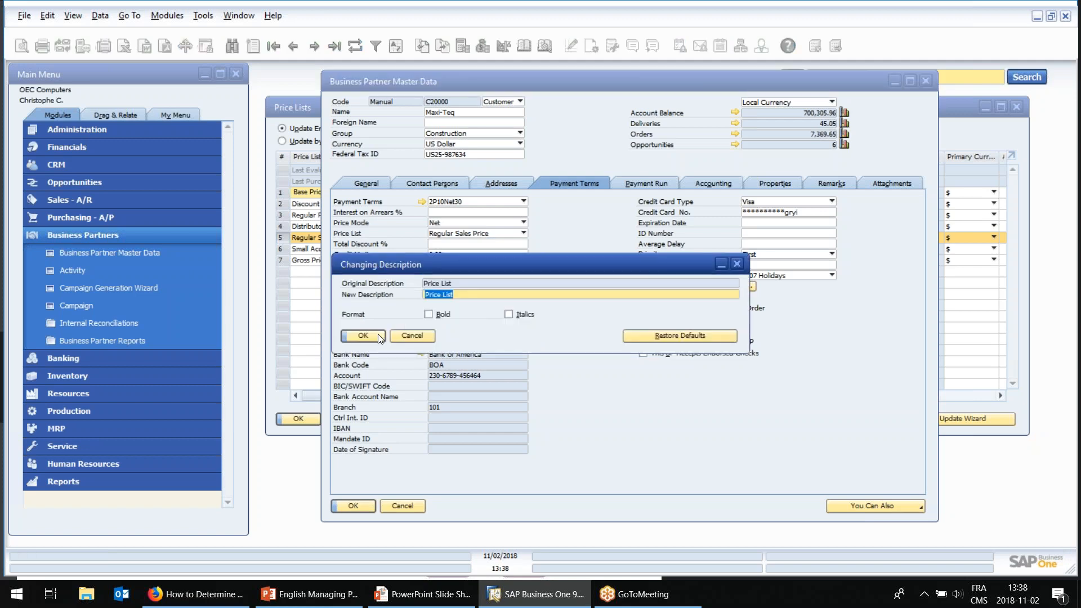
pyautogui.click(431, 314)
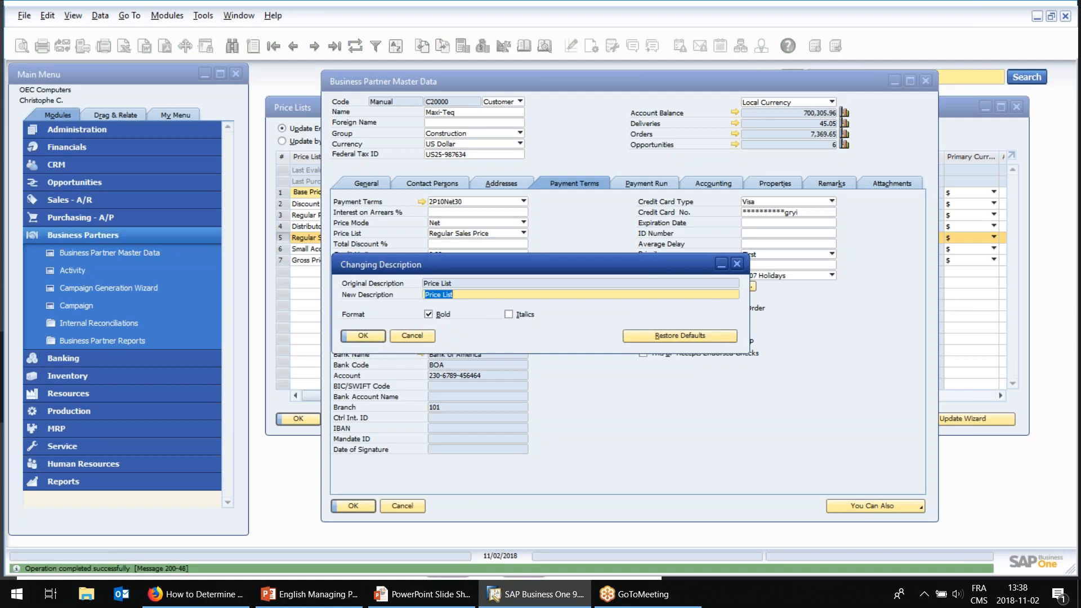
pyautogui.click(374, 336)
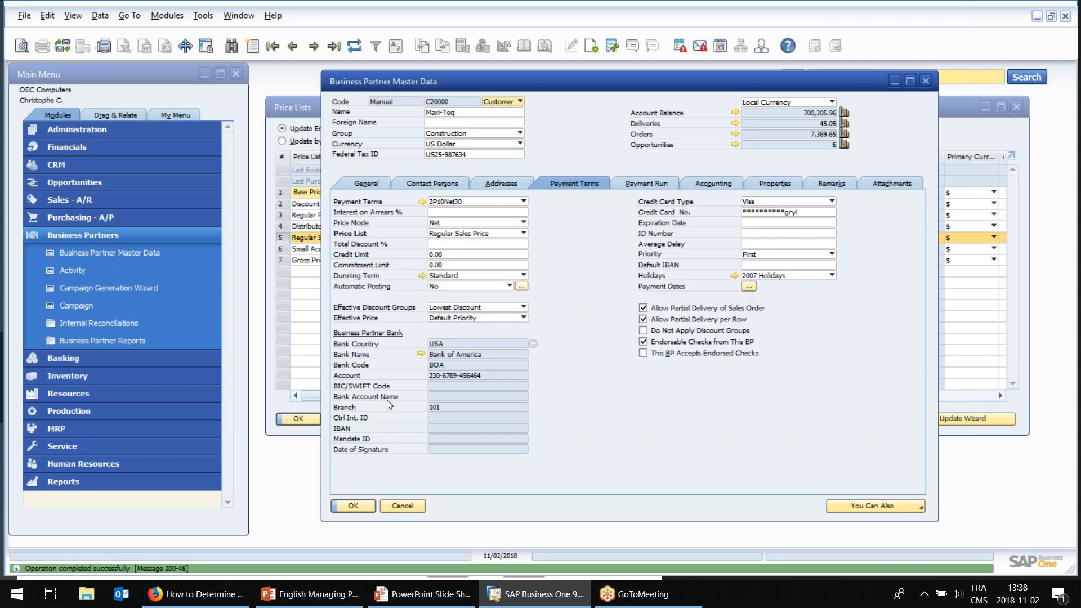
pyautogui.keyDown('ctrl'); pyautogui.doubleClick(360, 310); pyautogui.keyUp('ctrl')
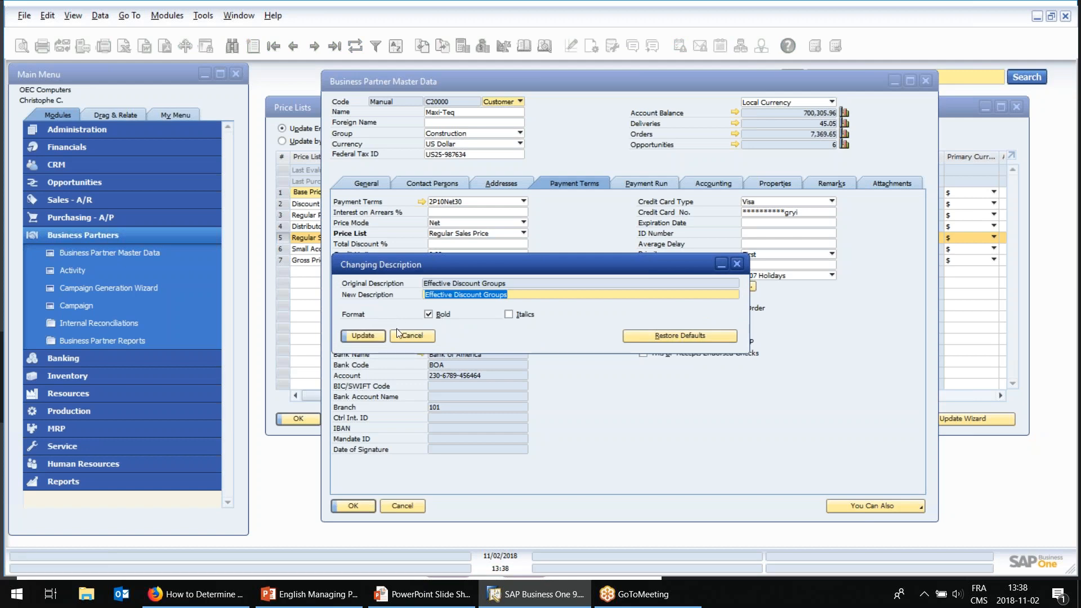
pyautogui.click(383, 335)
pyautogui.click(375, 336)
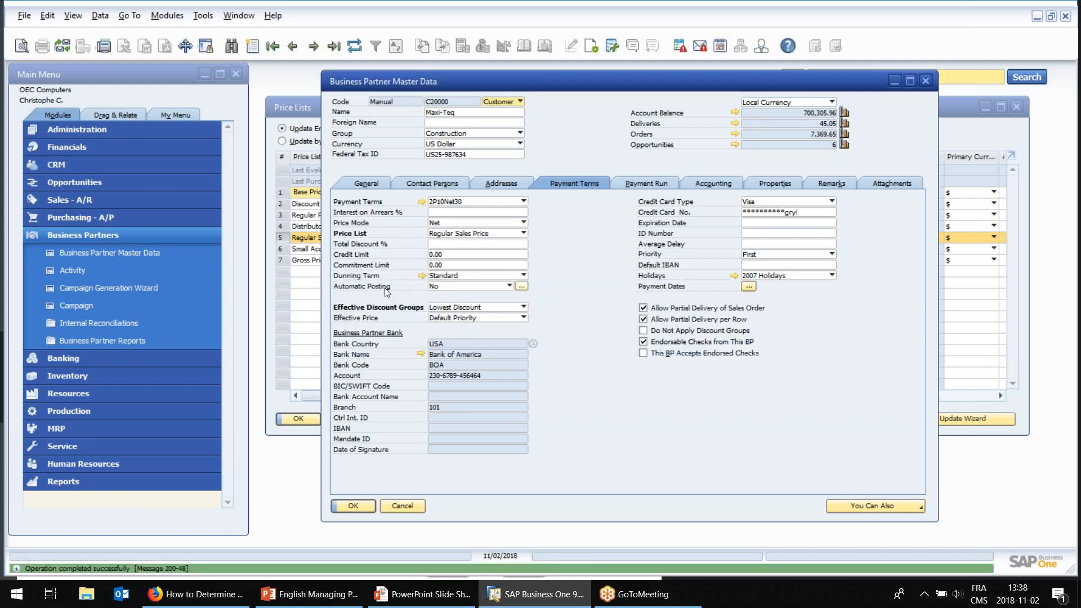
pyautogui.keyDown('ctrl'); pyautogui.doubleClick(372, 320); pyautogui.keyUp('ctrl')
pyautogui.click(433, 314)
pyautogui.click(385, 338)
# Enable Do Not Apply Discount Groups for Maxi-Teq, make that option's label bold and save the record.
pyautogui.keyDown('ctrl'); pyautogui.doubleClick(664, 332); pyautogui.keyUp('ctrl')
pyautogui.click(371, 338)
pyautogui.click(358, 505)
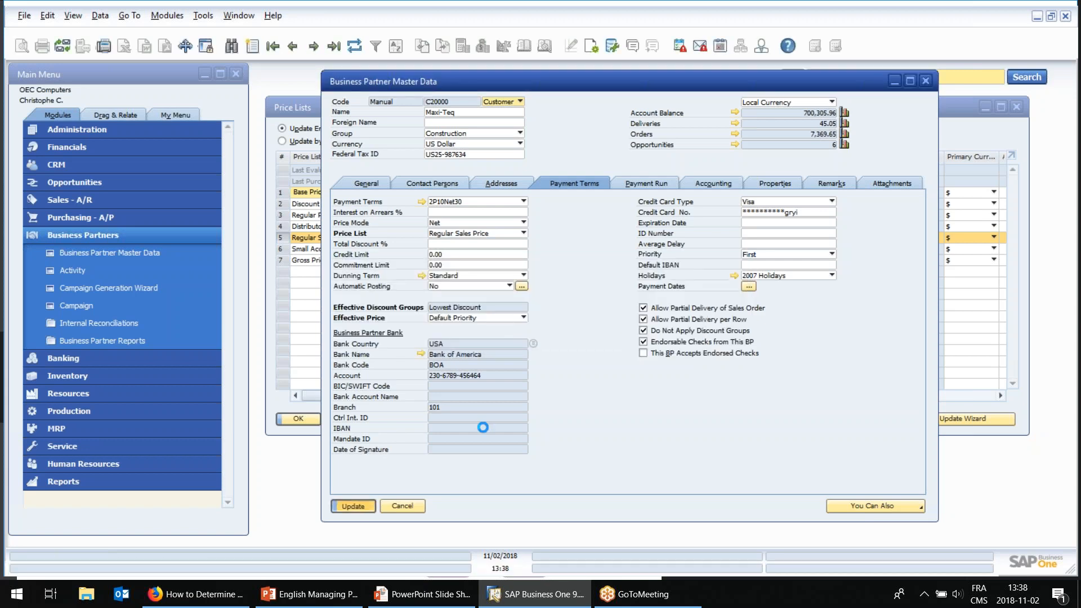
pyautogui.click(656, 332)
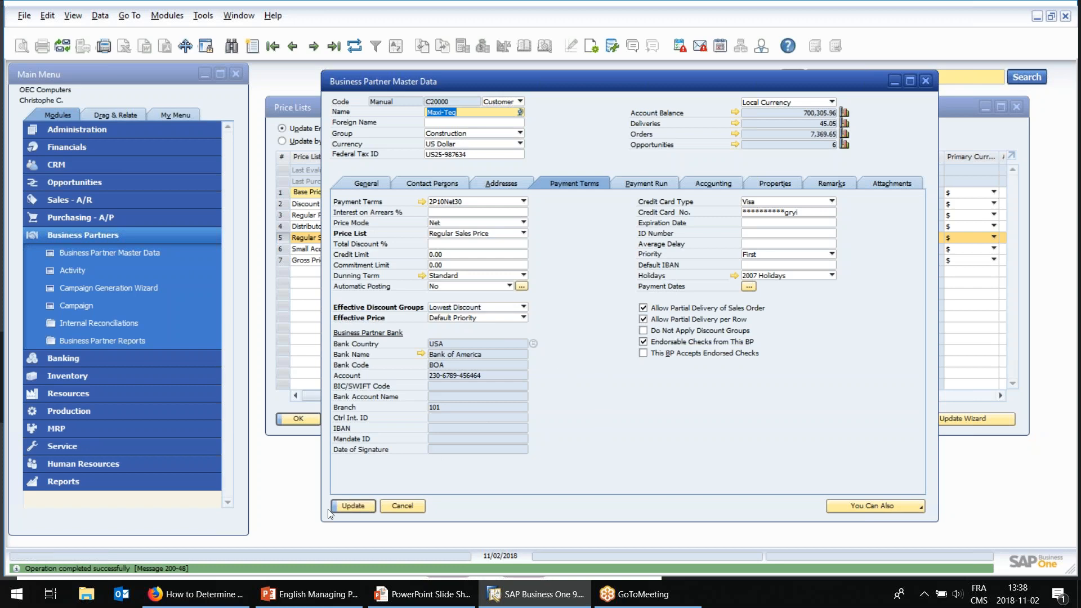
pyautogui.keyDown('ctrl'); pyautogui.doubleClick(681, 330); pyautogui.keyUp('ctrl')
pyautogui.click(428, 314)
pyautogui.click(375, 337)
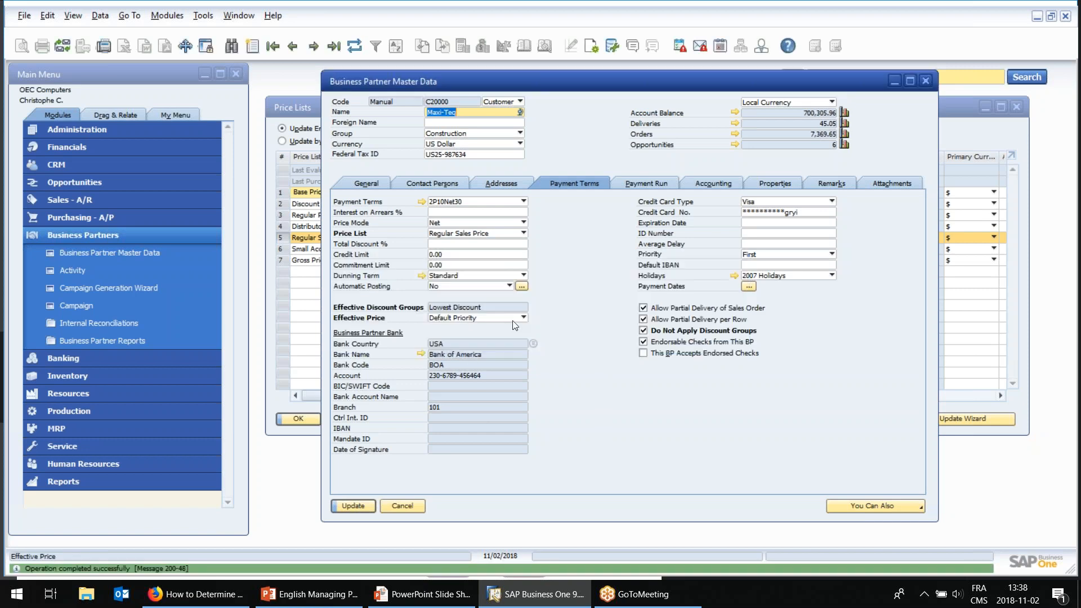
pyautogui.click(353, 507)
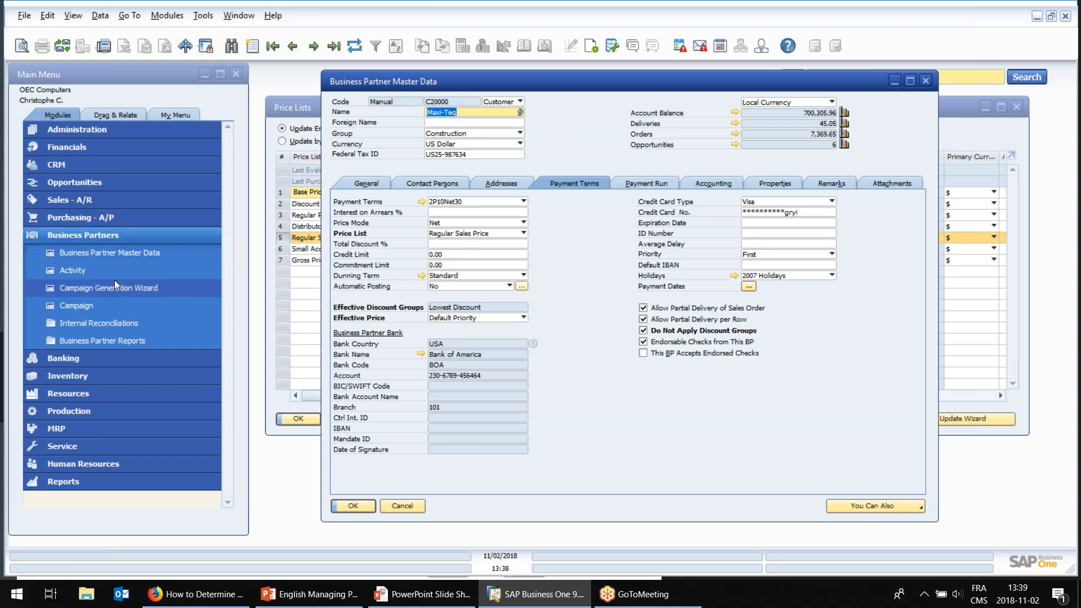
# Find item PR1 - Reg in the item master data and display its unit price for the Regular Sales Price list.
pyautogui.click(98, 374)
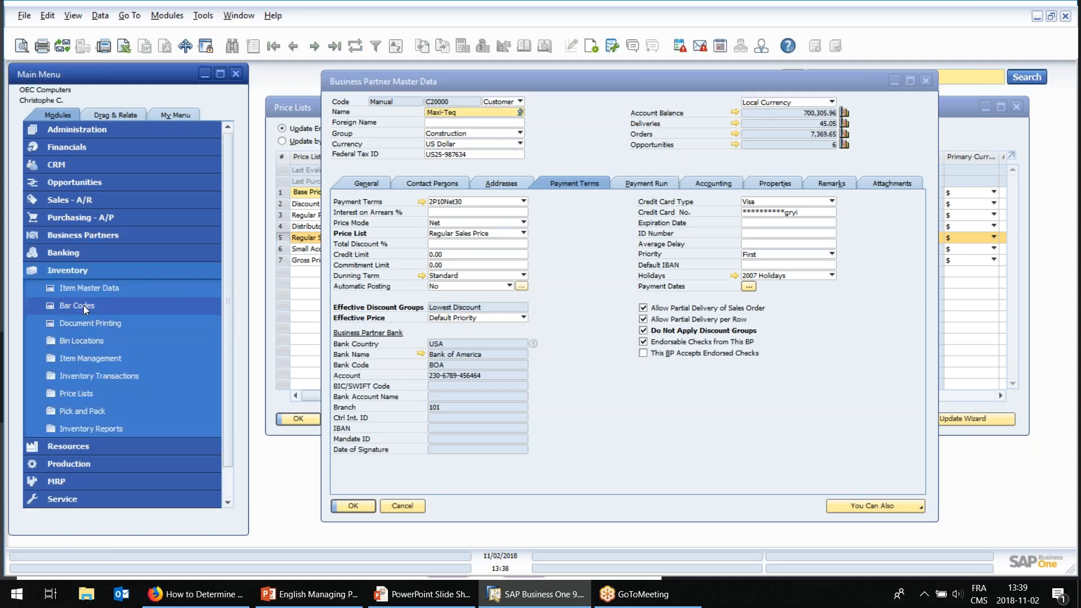
pyautogui.click(82, 288)
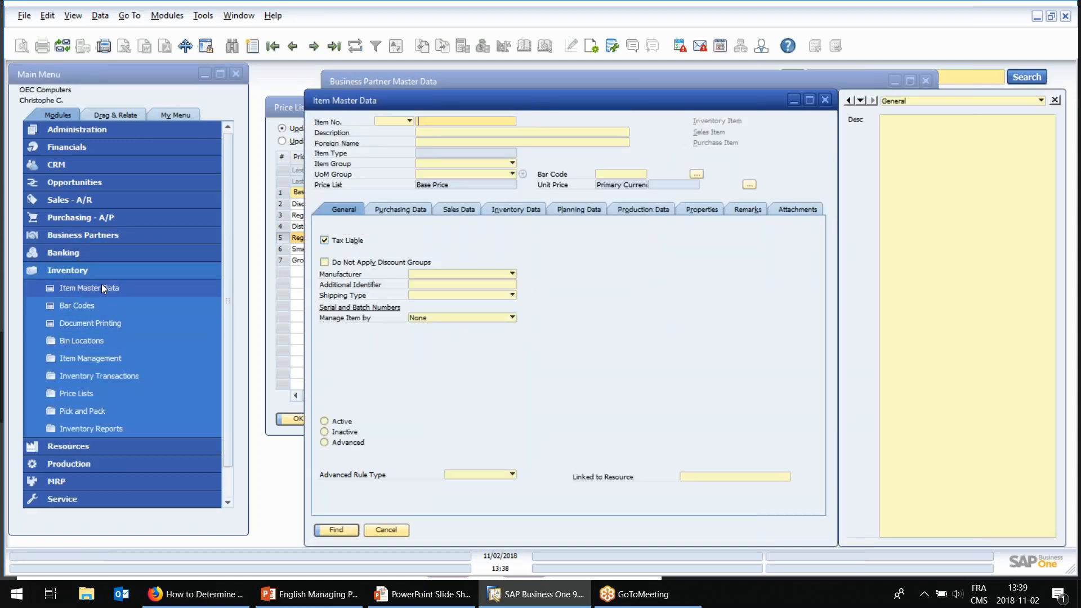
pyautogui.write('PR1 - Reg')
pyautogui.press('Return')
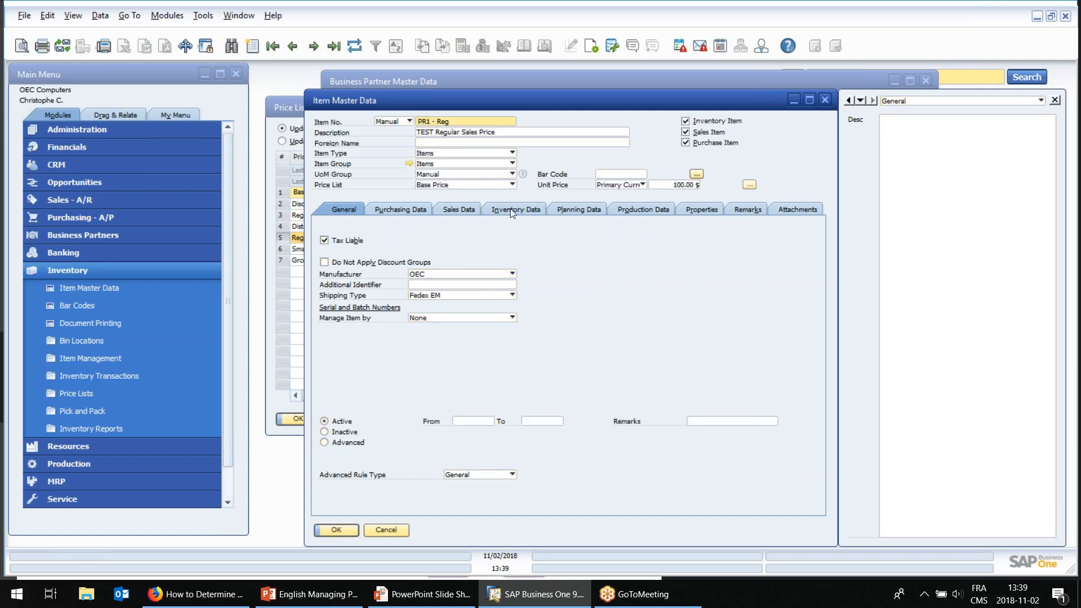
pyautogui.click(471, 186)
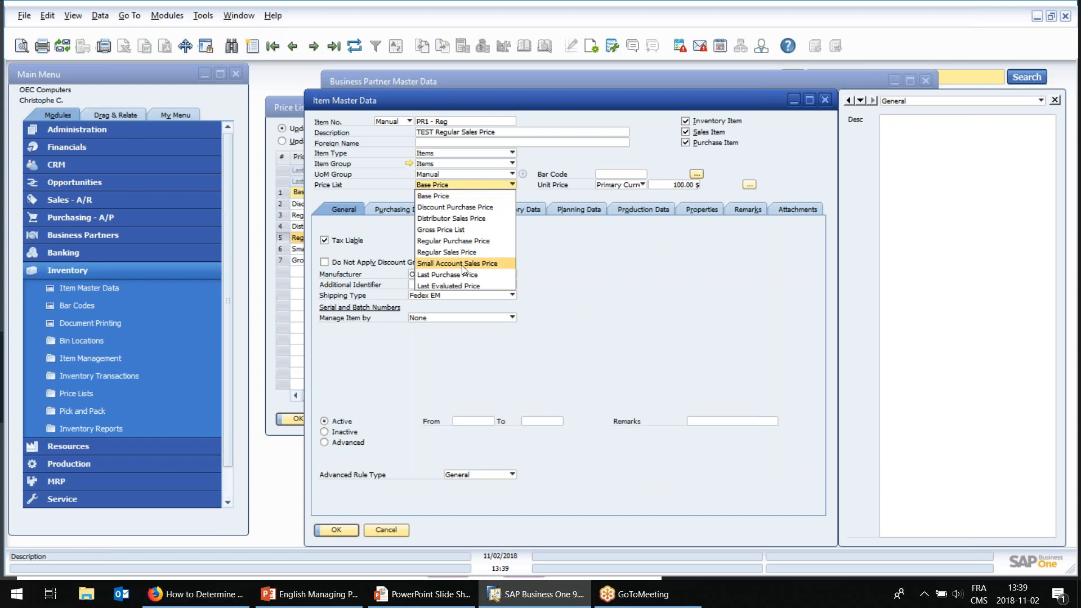
pyautogui.click(457, 252)
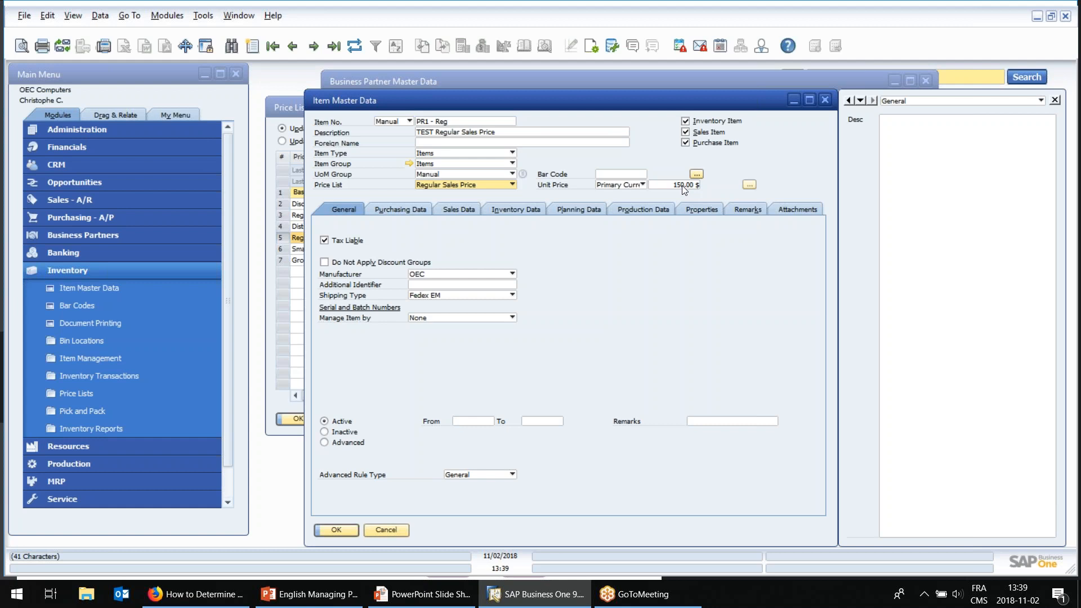
# Start a sales order for customer C20000 and add item PR1 - Reg on its first line.
pyautogui.click(70, 202)
pyautogui.click(86, 187)
pyautogui.press('Tab')
pyautogui.doubleClick(304, 279)
pyautogui.write('pr1')
pyautogui.press('Tab')
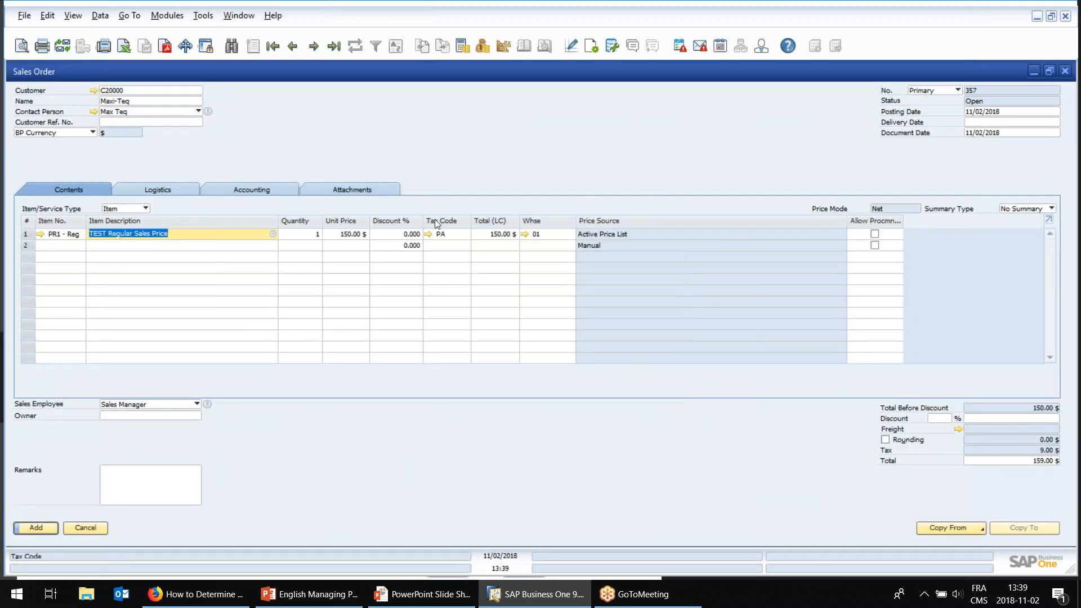
# Check the order line's unit price and the price list set in the sales order's form settings.
pyautogui.click(360, 237)
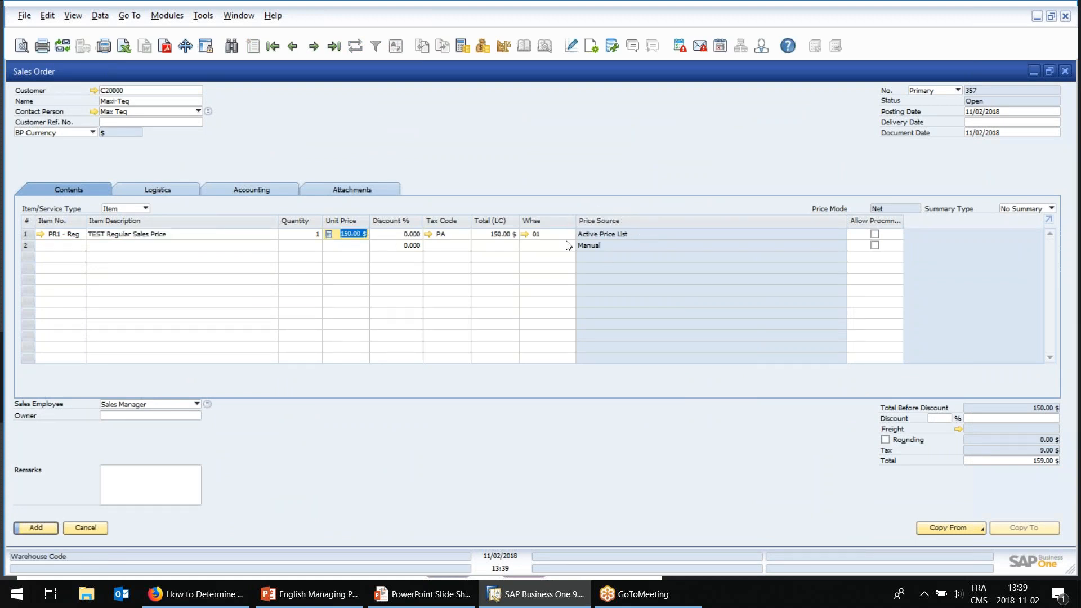
pyautogui.click(596, 48)
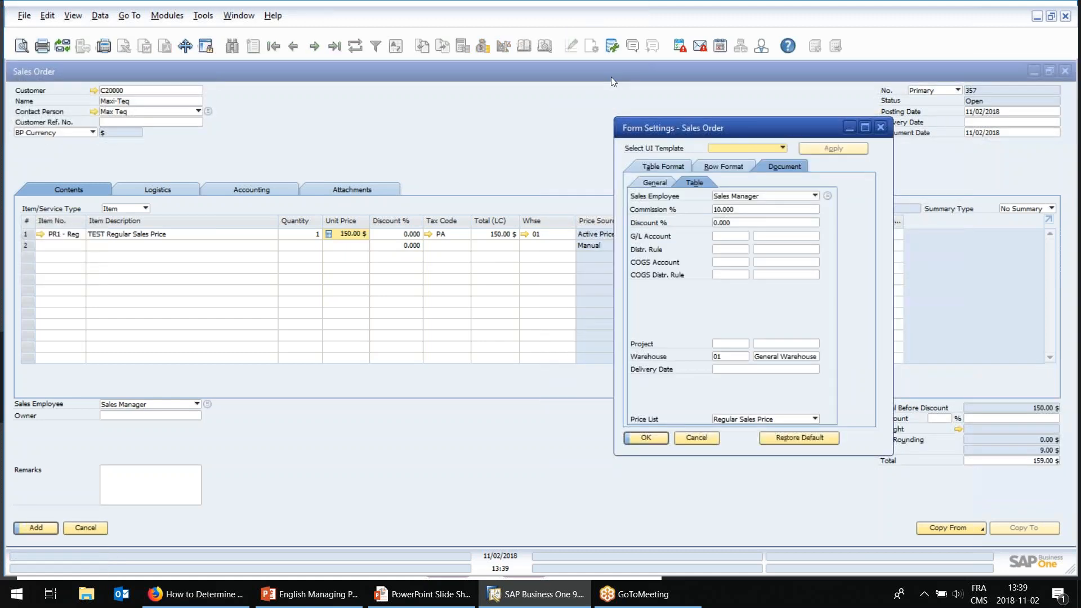
pyautogui.click(697, 438)
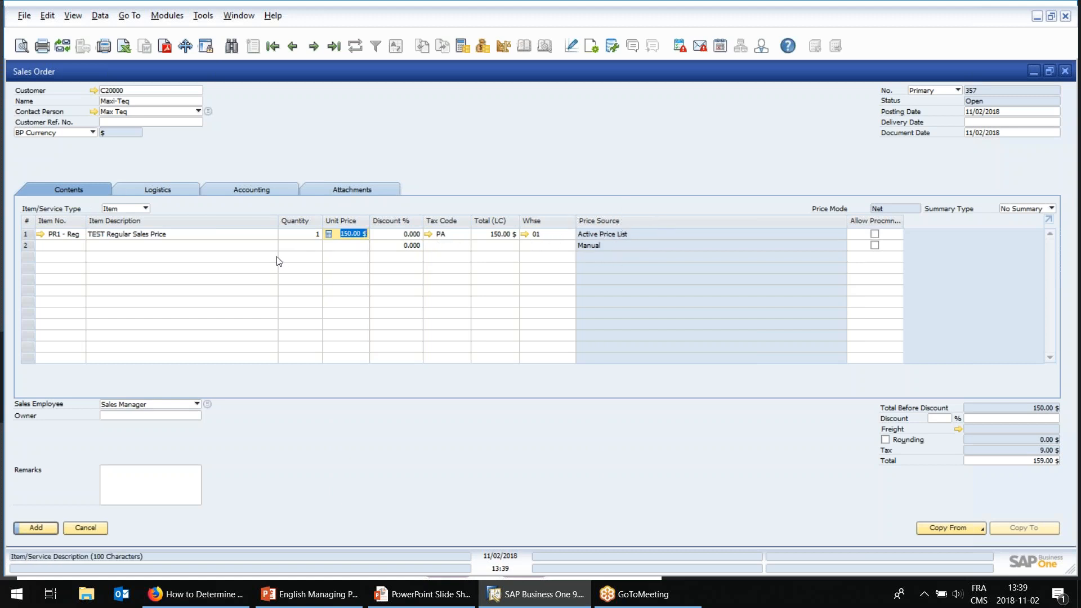
# Discard the sales order, close the item and business partner records, and select the Regular Sales Price row in the price lists.
pyautogui.click(86, 528)
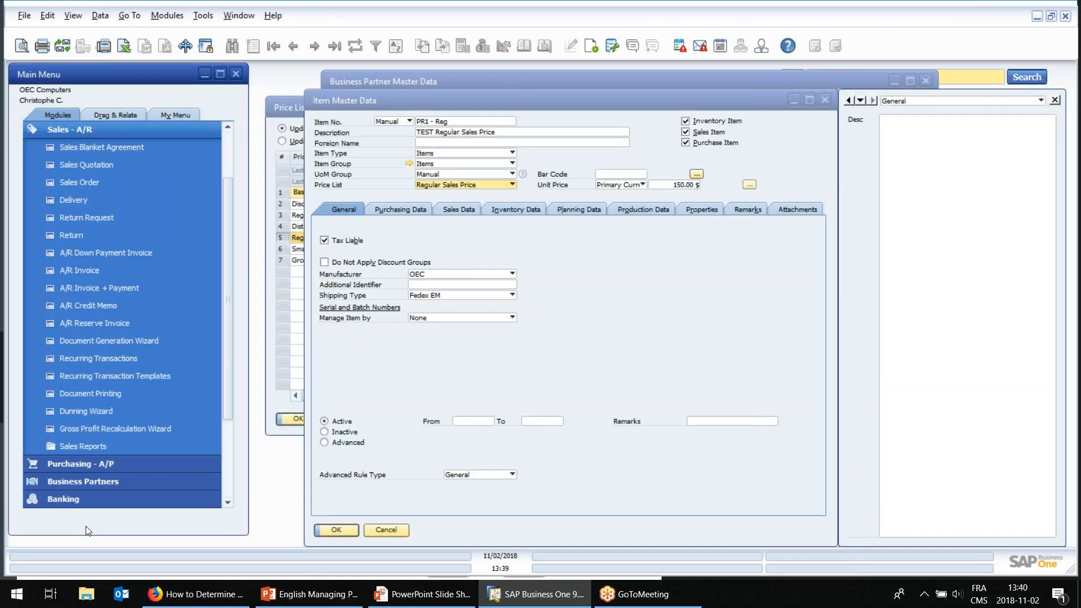
pyautogui.click(387, 530)
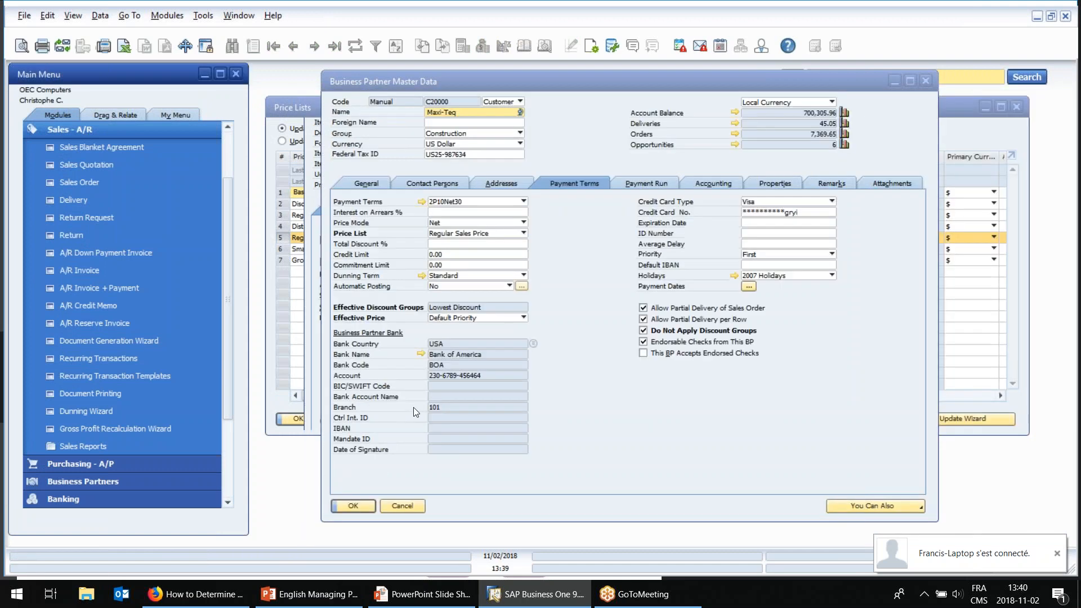
pyautogui.click(402, 506)
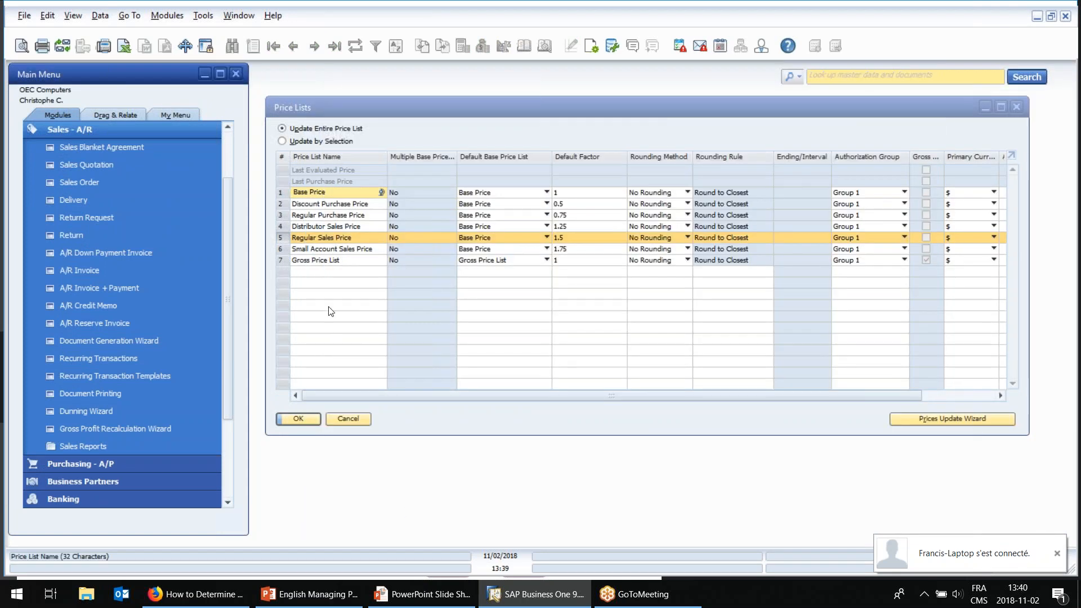
pyautogui.click(281, 239)
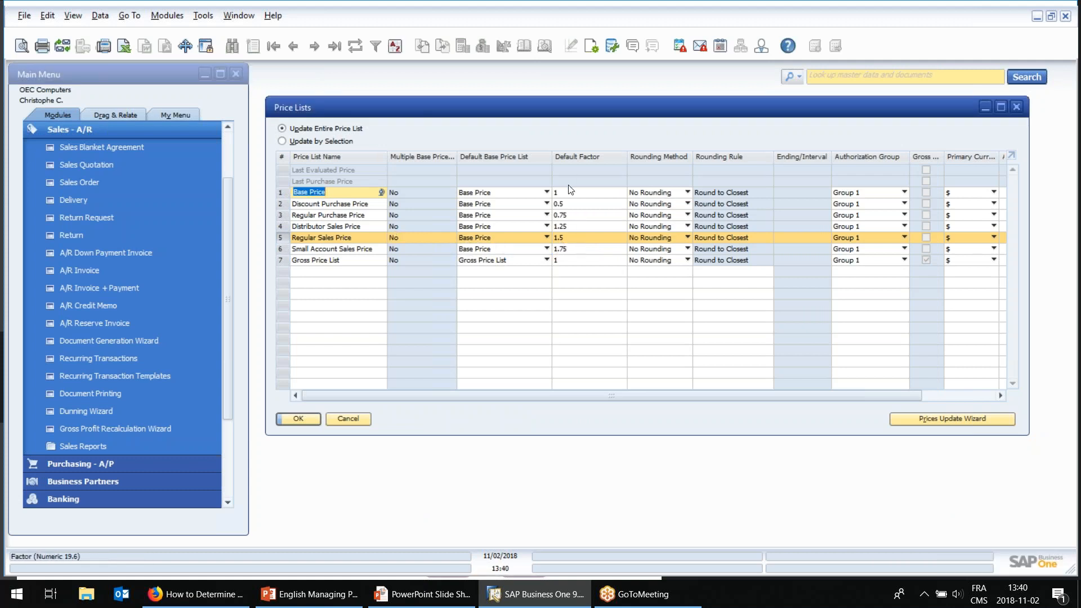
# Review the Regular Sales Price list's default factor and its item prices, then close the item price details.
pyautogui.click(569, 239)
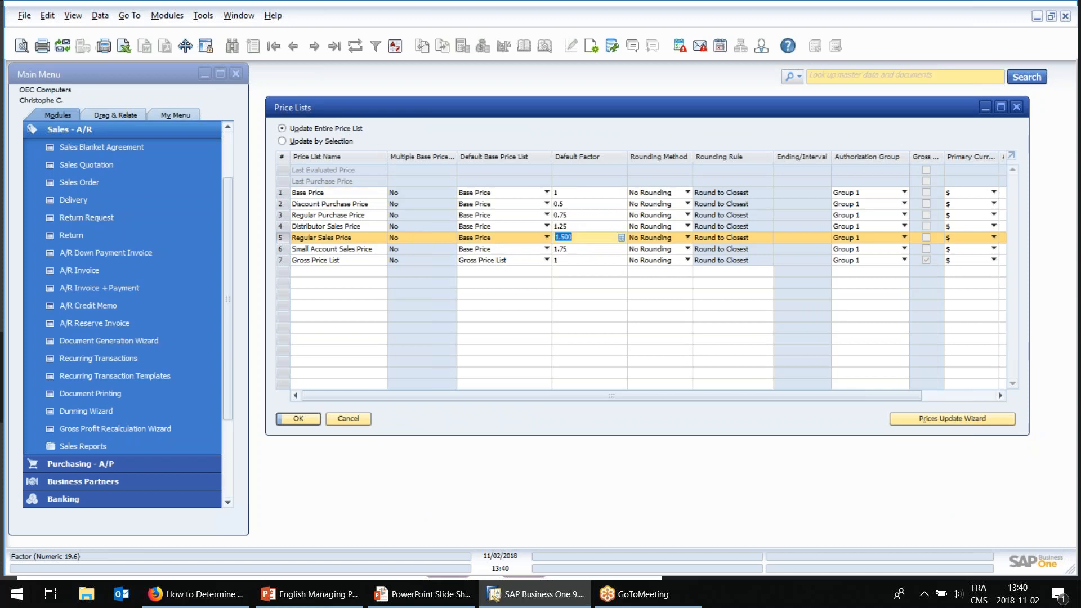
pyautogui.doubleClick(284, 238)
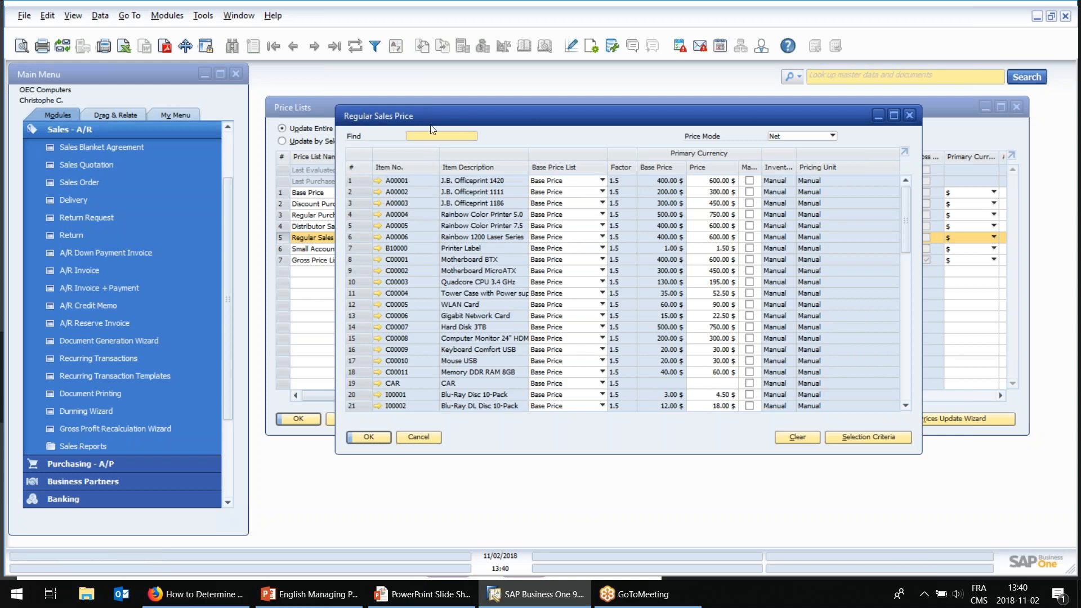
pyautogui.click(433, 437)
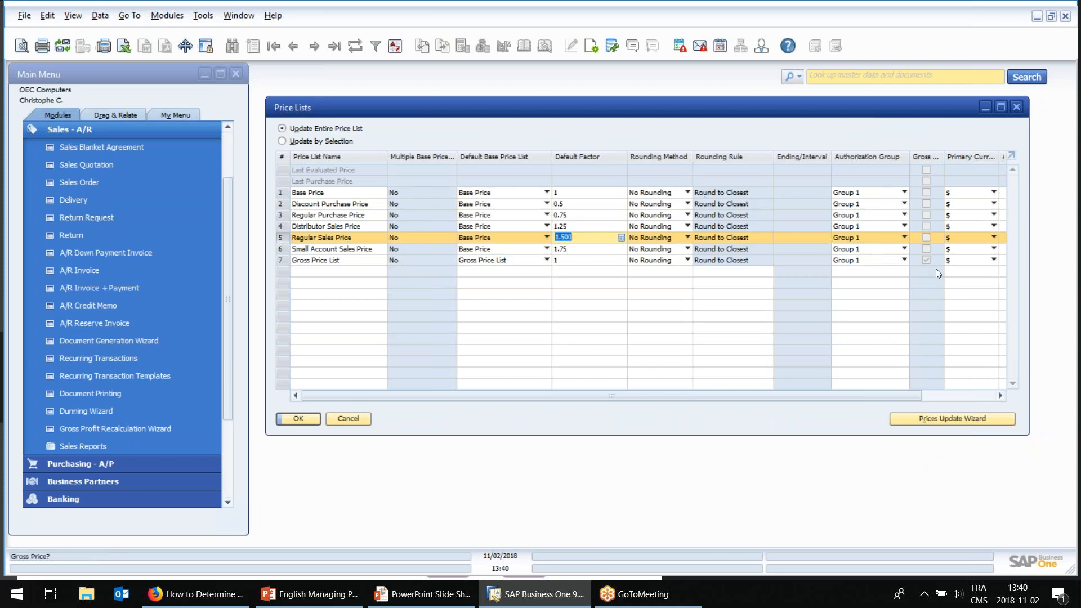
# Examine the price lists' primary and additional currency settings, including the currency choices for the Base Price list.
pyautogui.moveTo(897, 397); pyautogui.dragTo(957, 394)
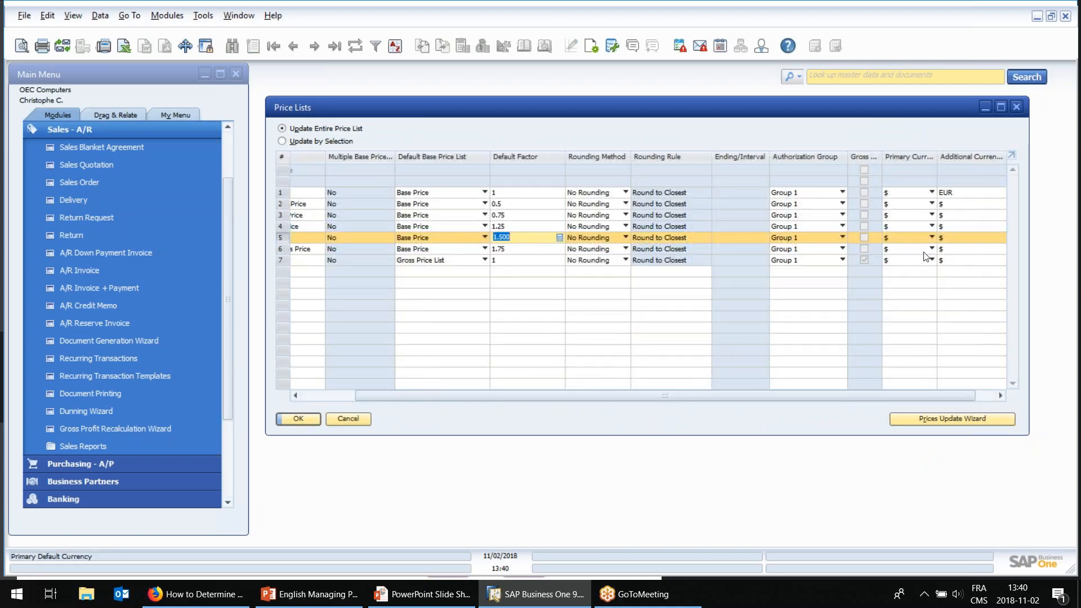
pyautogui.click(911, 206)
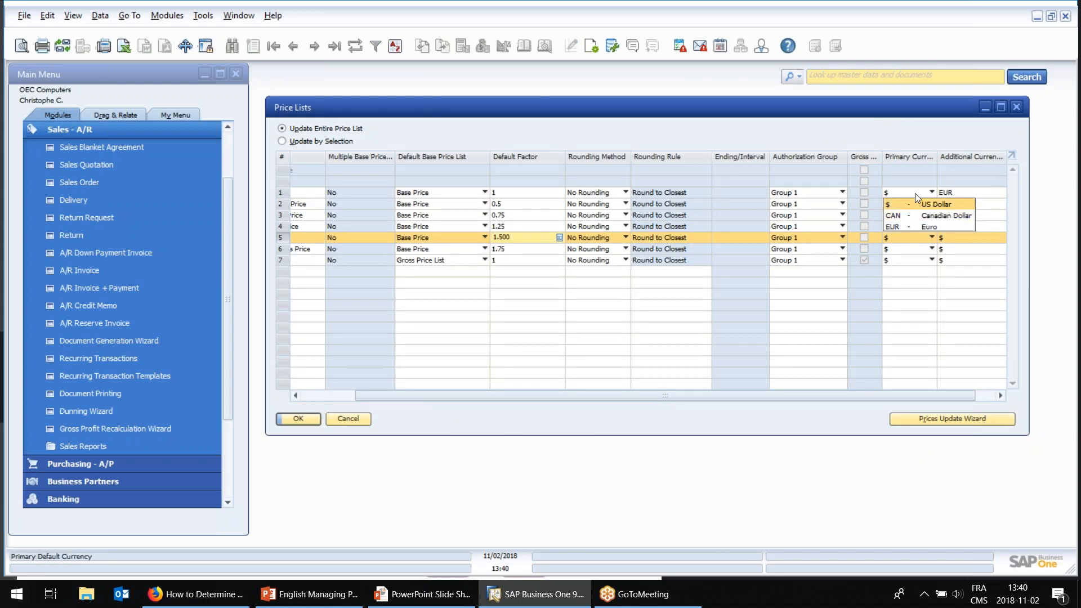
pyautogui.click(914, 194)
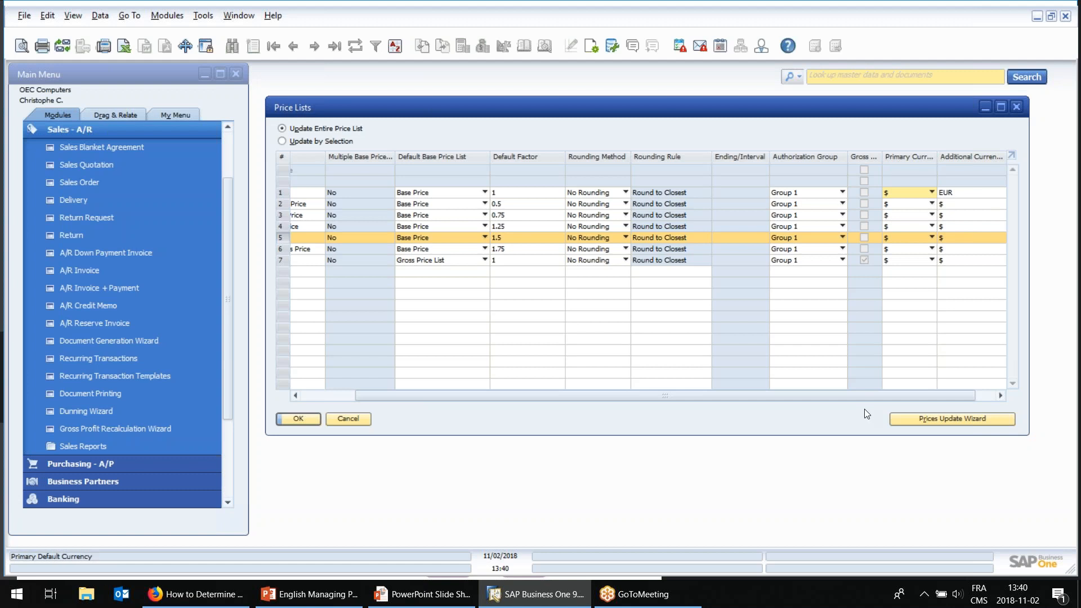
pyautogui.moveTo(922, 394); pyautogui.dragTo(942, 394)
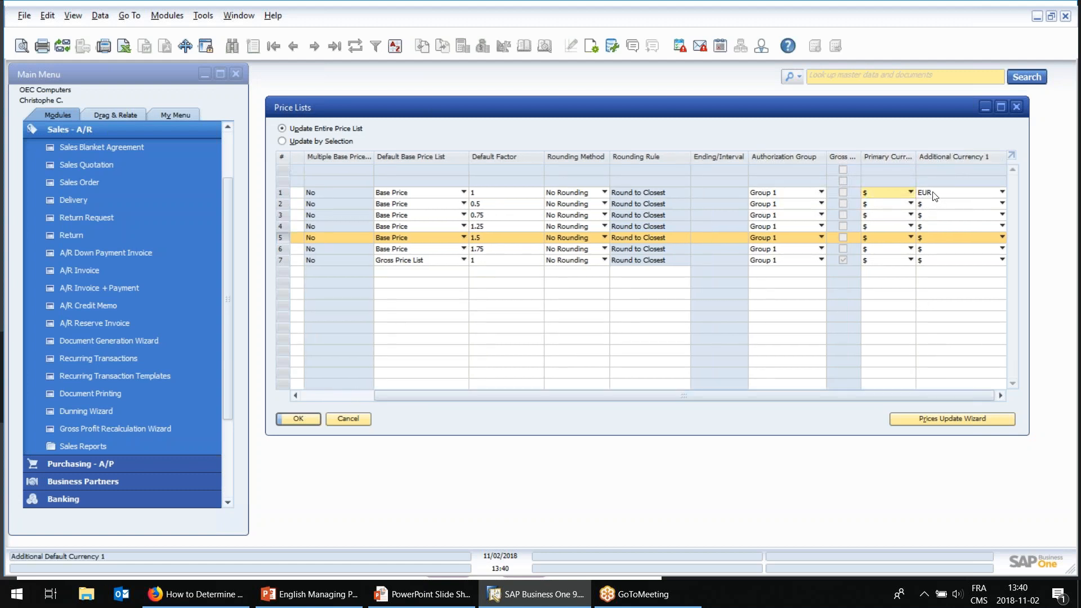
pyautogui.moveTo(859, 397); pyautogui.dragTo(787, 397)
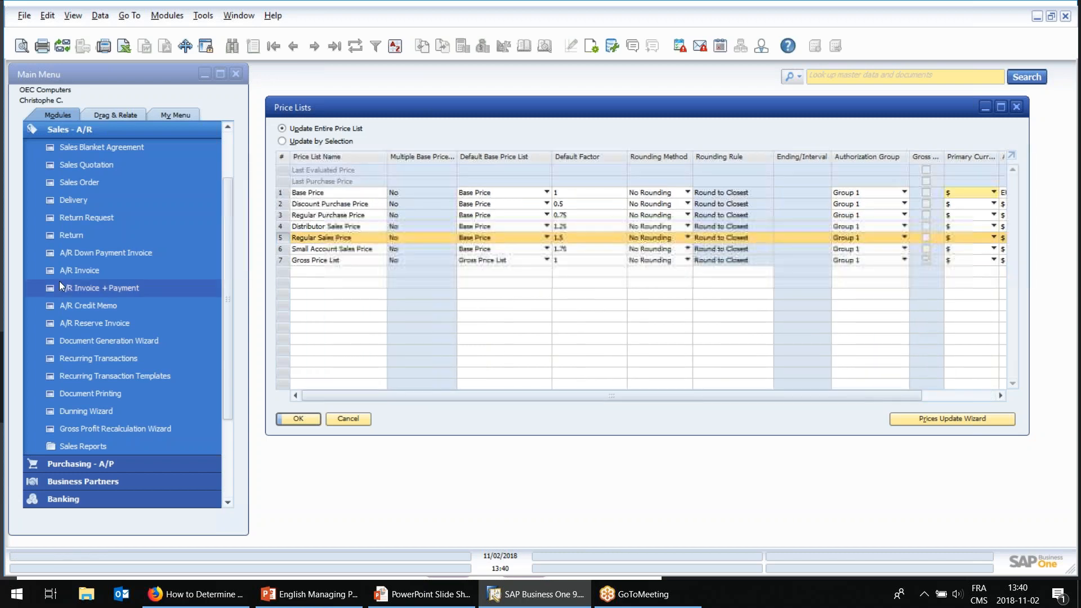
# Find item PR1 - Reg in the item master data by searching for item numbers starting with "pr".
pyautogui.click(70, 128)
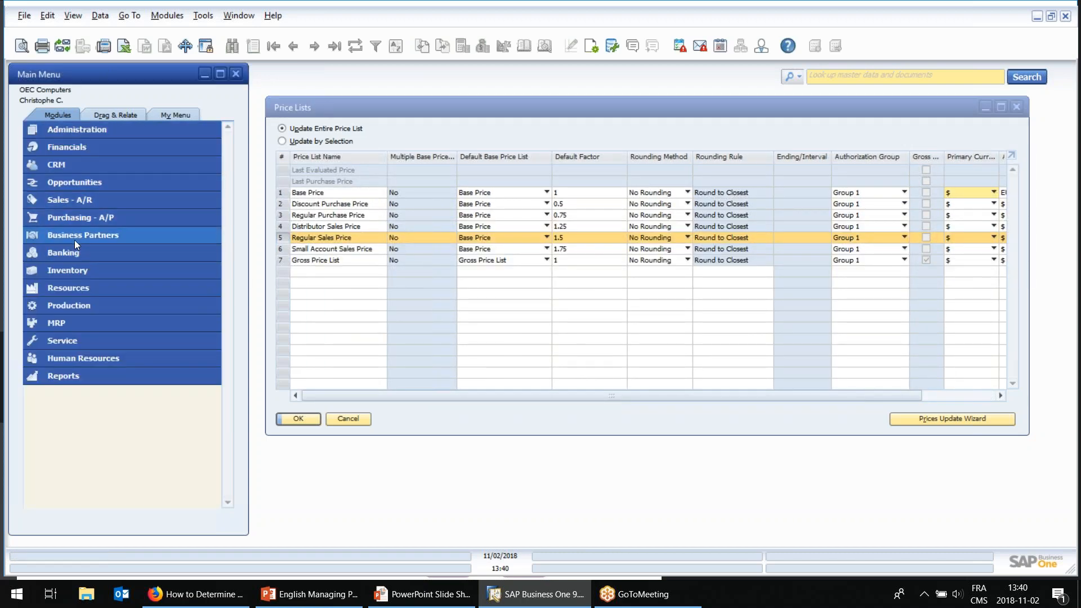
pyautogui.click(74, 240)
pyautogui.click(77, 377)
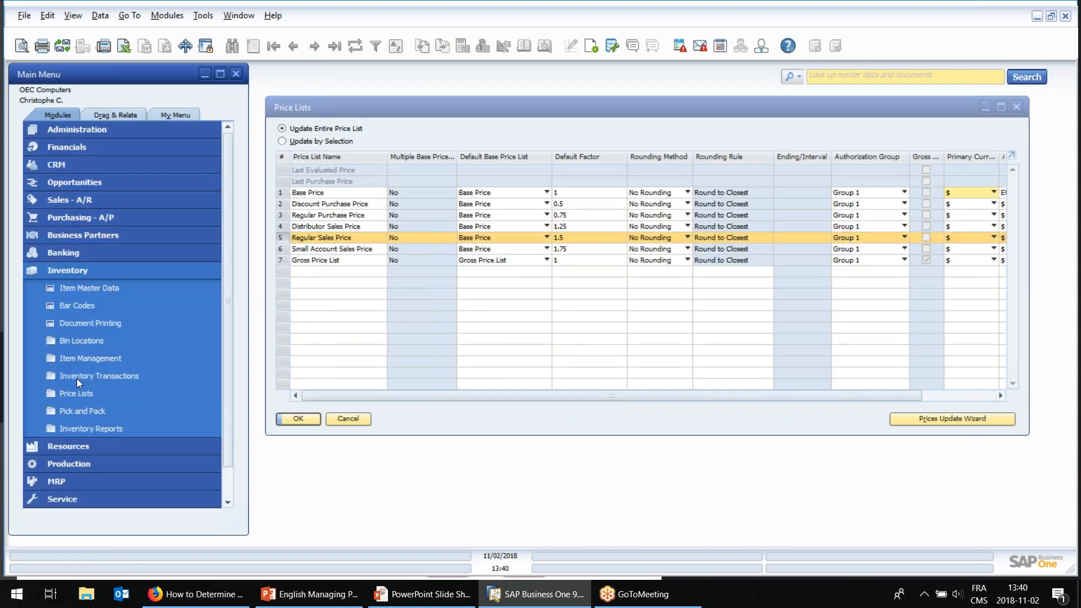
pyautogui.click(89, 289)
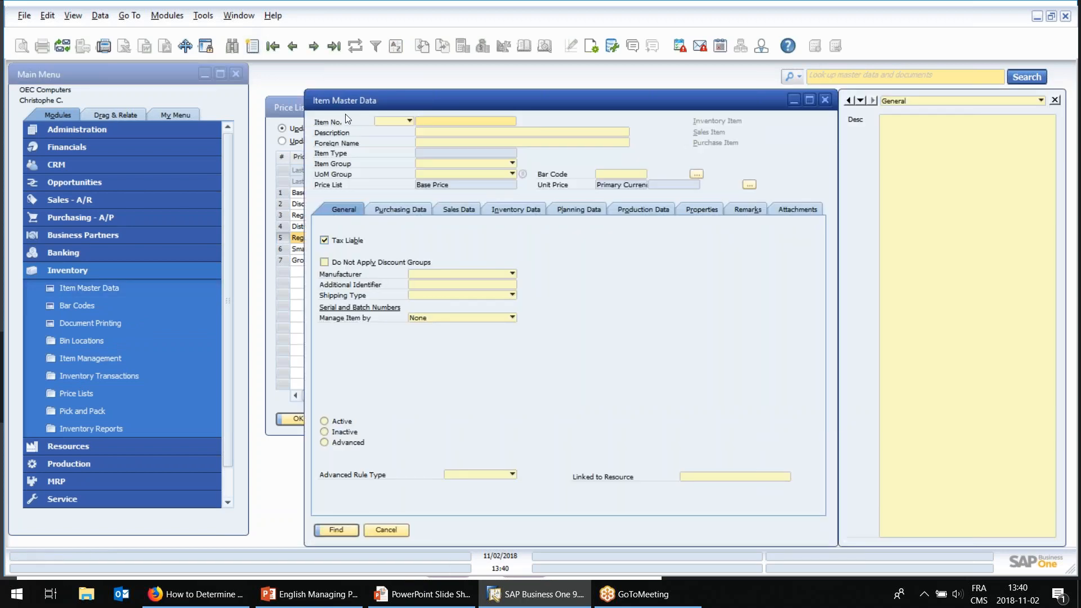
pyautogui.write('pr')
pyautogui.press('Tab')
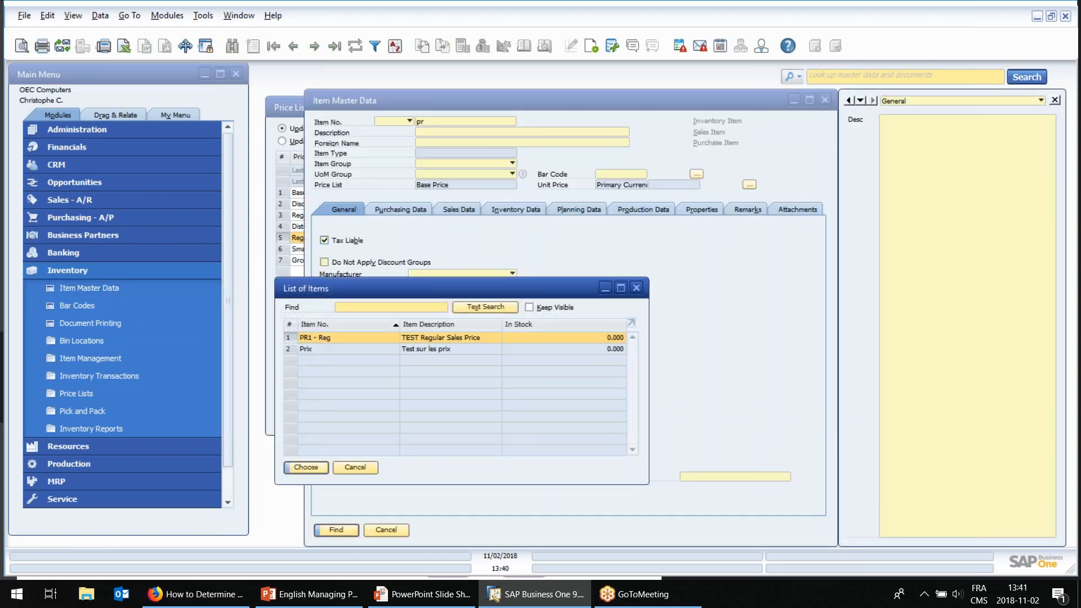
pyautogui.doubleClick(350, 339)
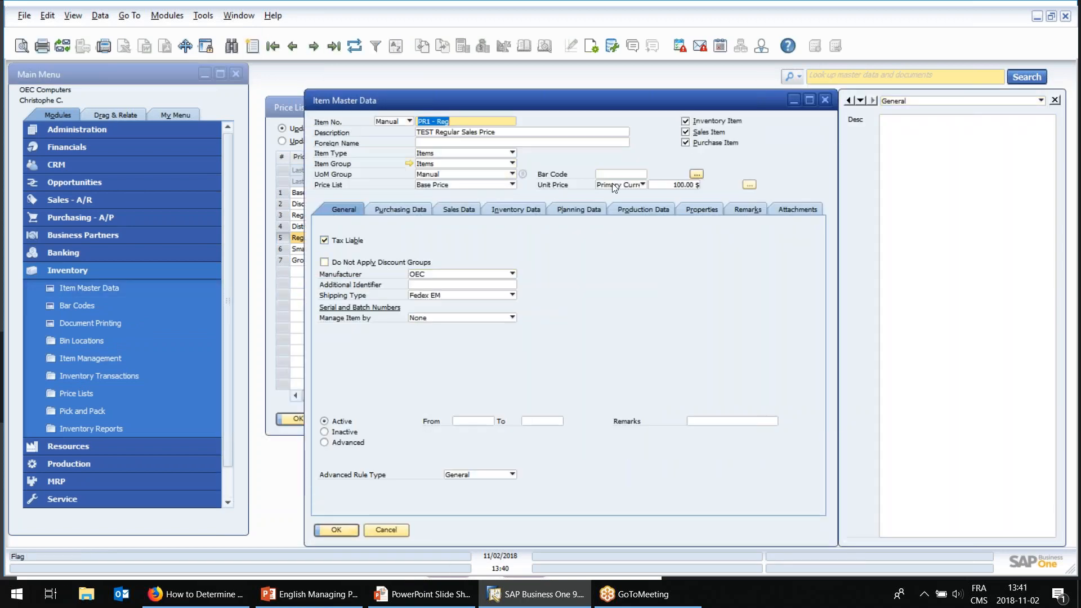
# View the item's unit price for the Regular Sales Price list in Additional Currency 1, then close the item record.
pyautogui.click(462, 185)
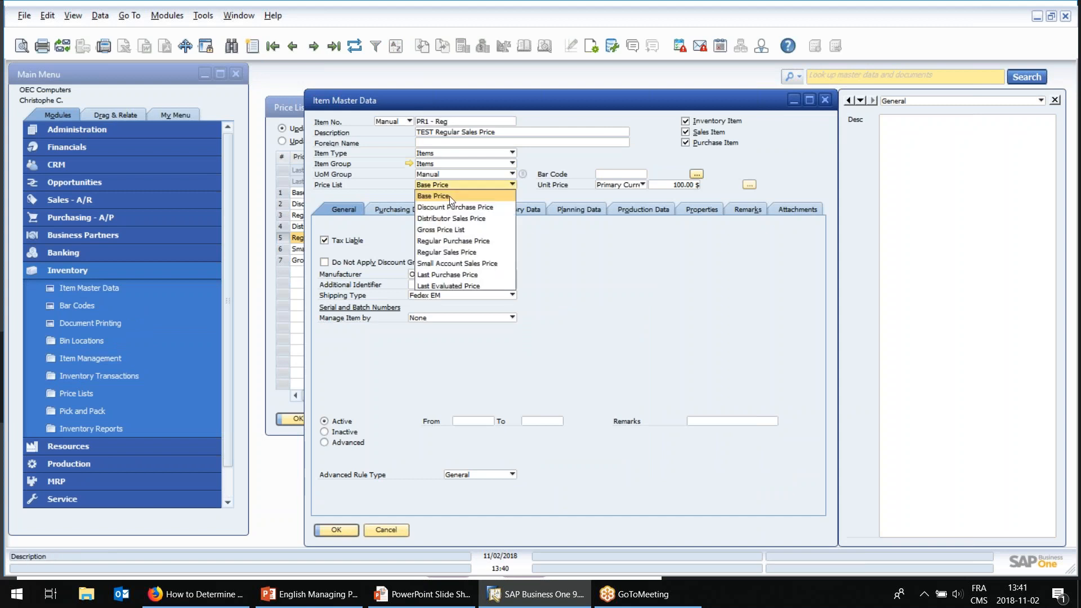
pyautogui.click(457, 253)
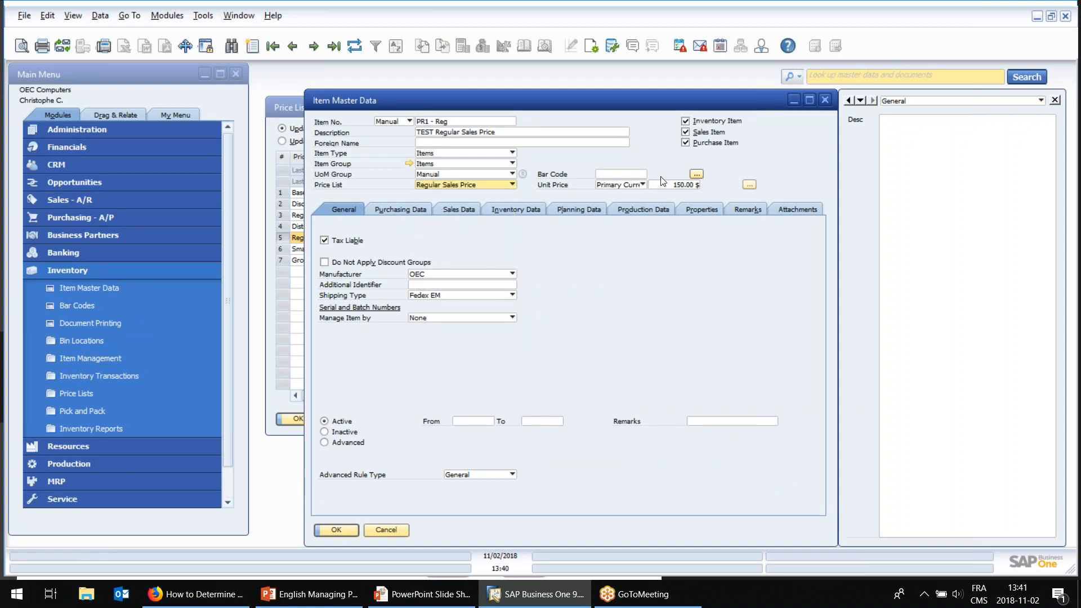
pyautogui.click(619, 185)
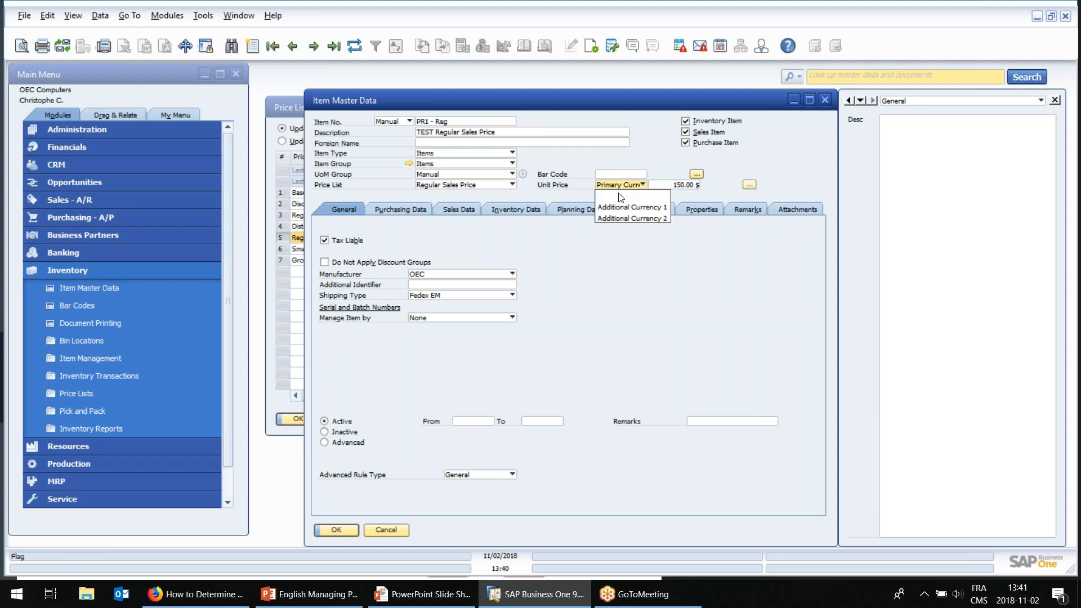
pyautogui.click(621, 207)
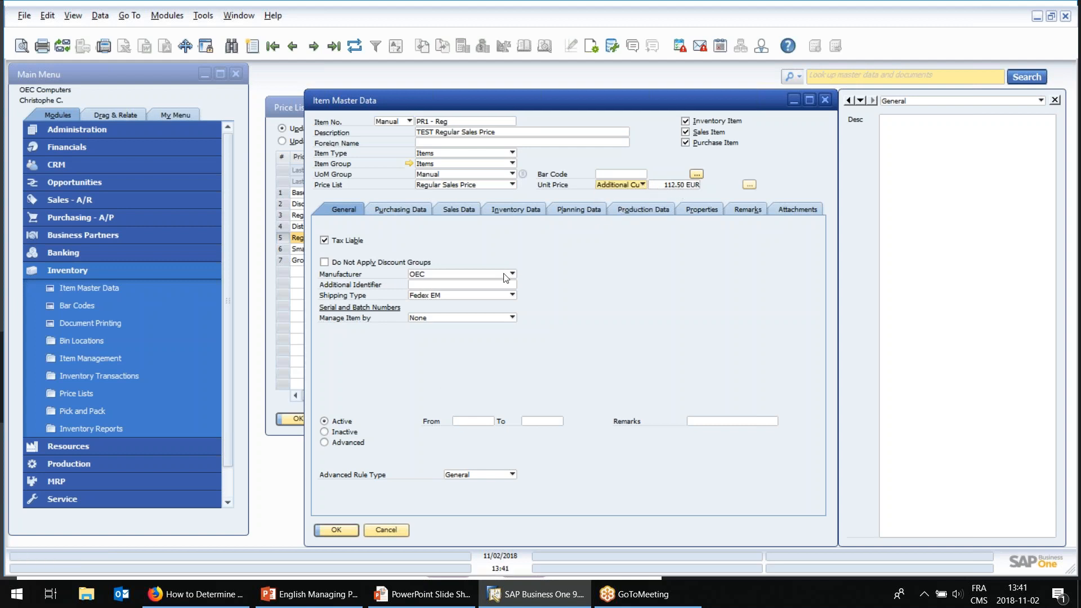
pyautogui.click(387, 529)
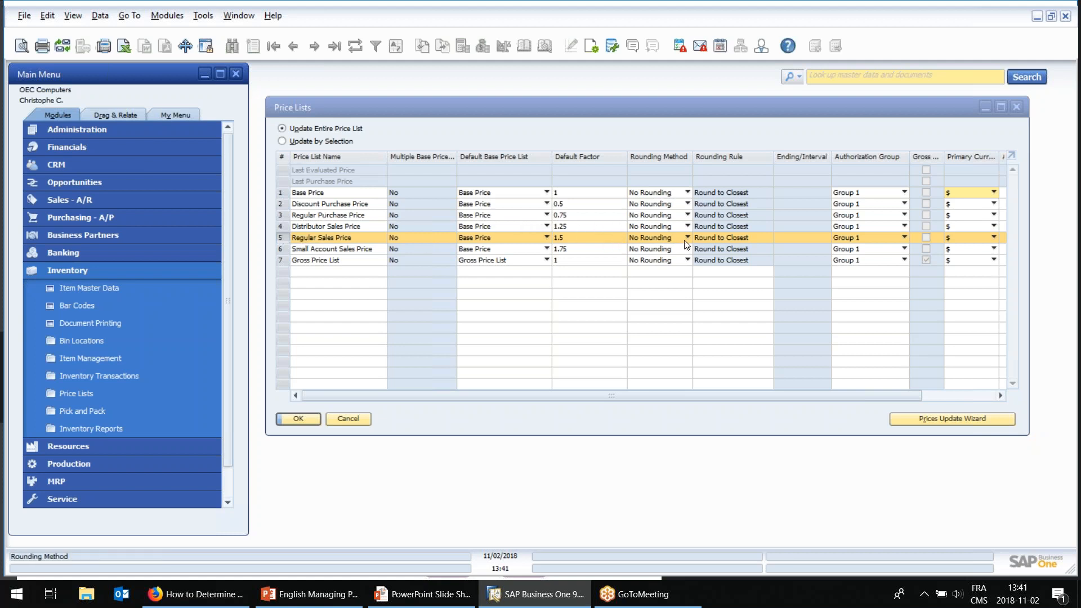
# Try to apply the Fixed Ending rounding method to the Regular Sales Price list without defining an ending, then discard the change.
pyautogui.click(668, 239)
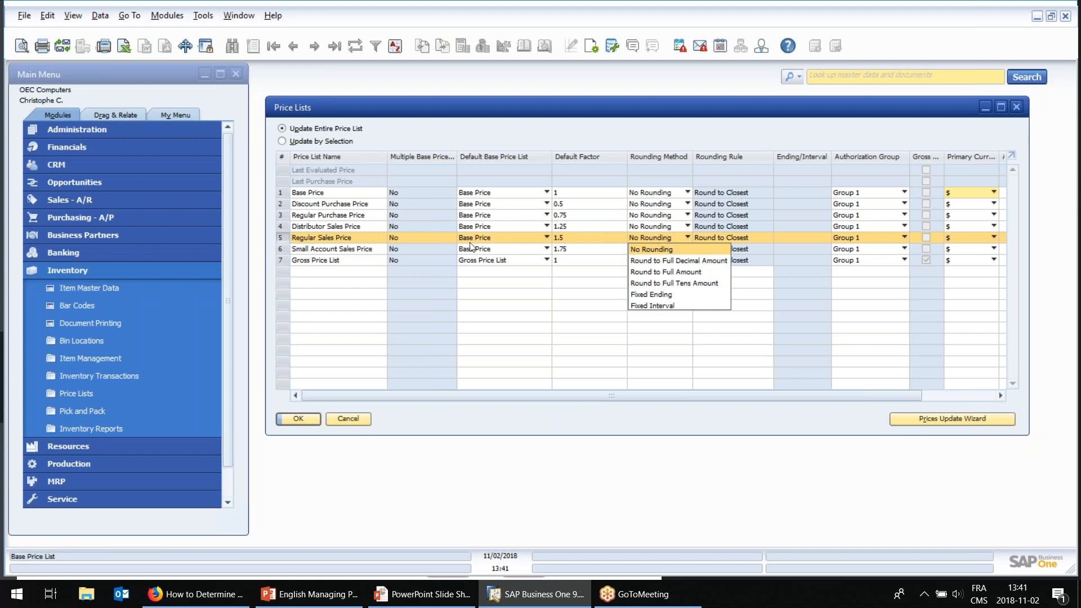
pyautogui.click(358, 237)
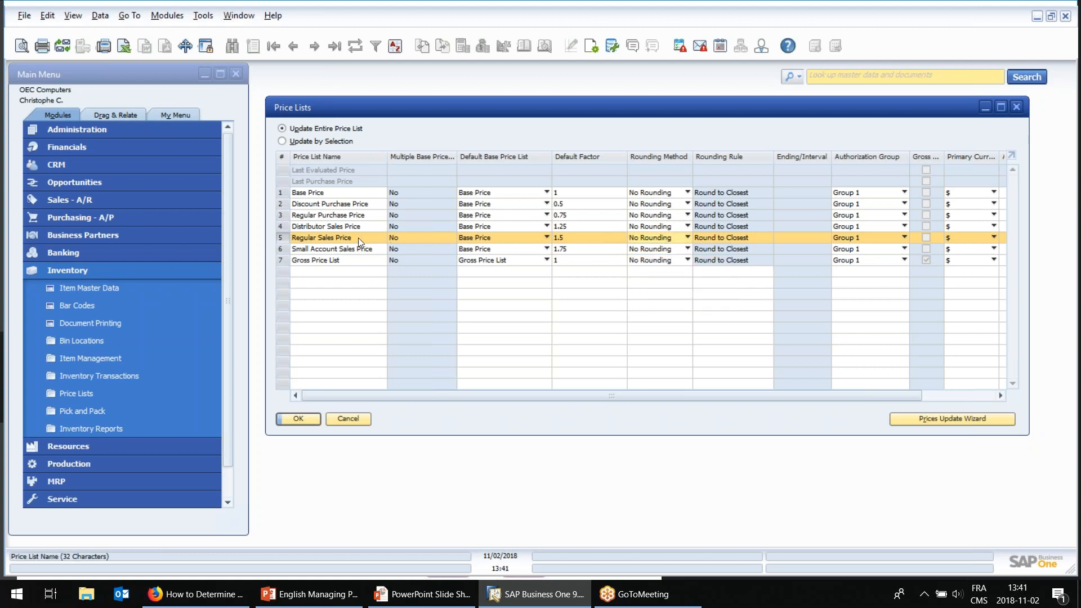
pyautogui.click(648, 237)
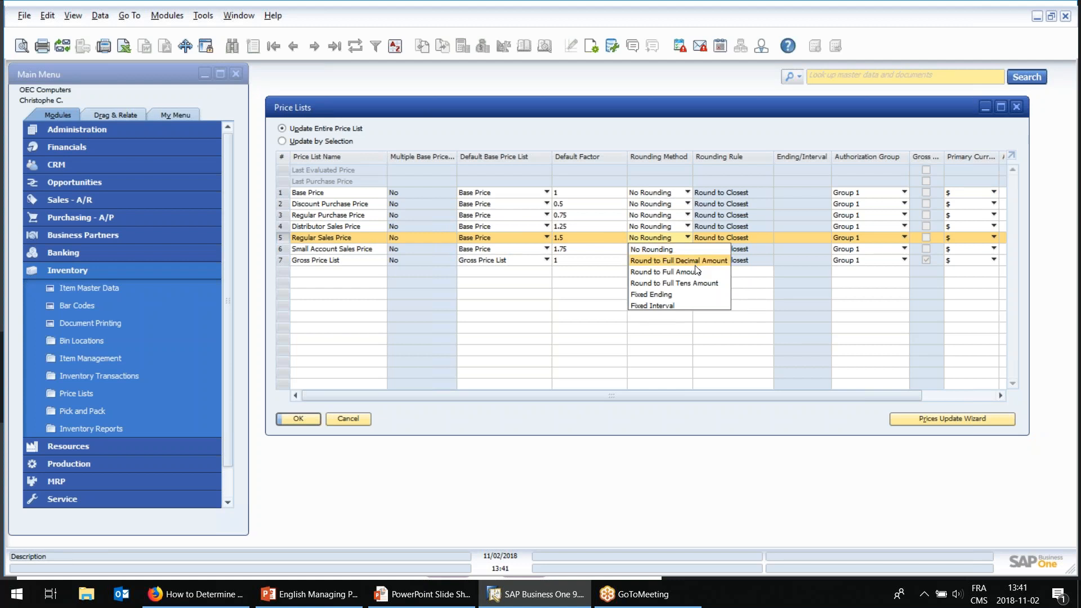
pyautogui.click(657, 296)
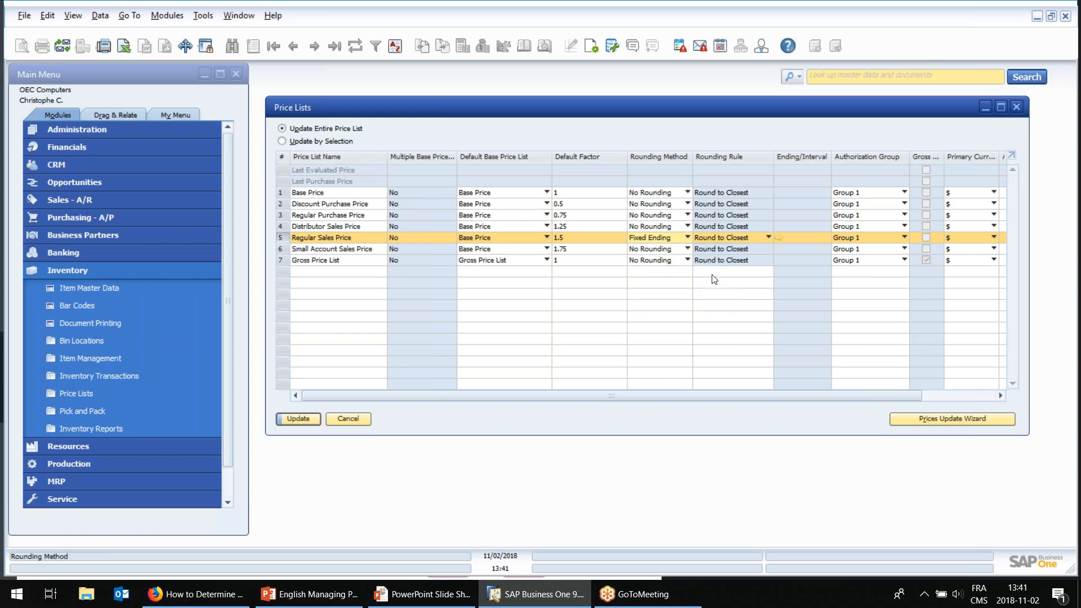
pyautogui.click(779, 240)
pyautogui.click(848, 264)
pyautogui.click(861, 264)
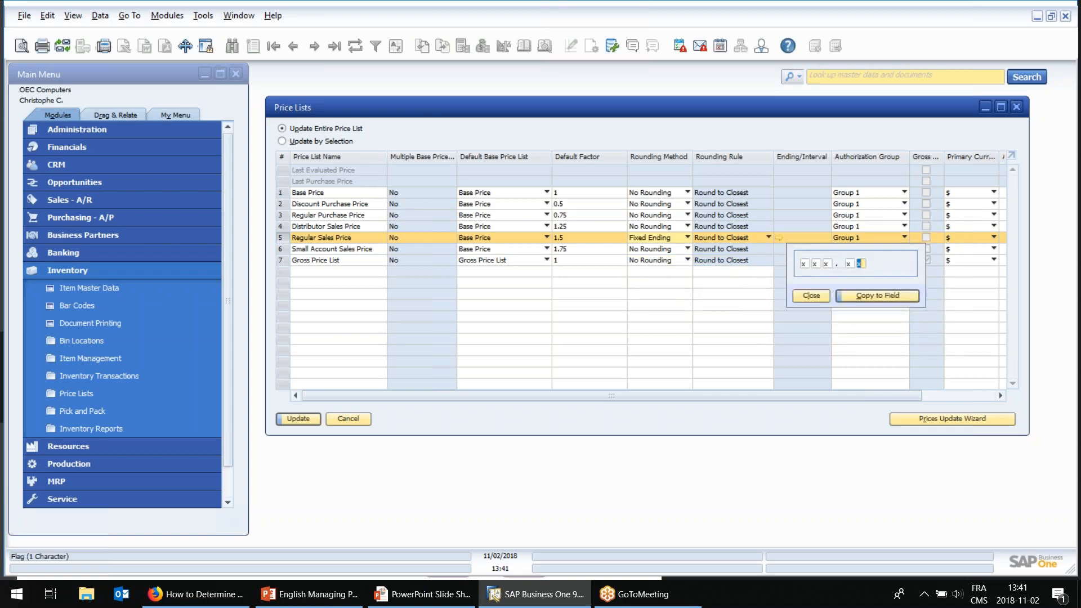
pyautogui.click(812, 297)
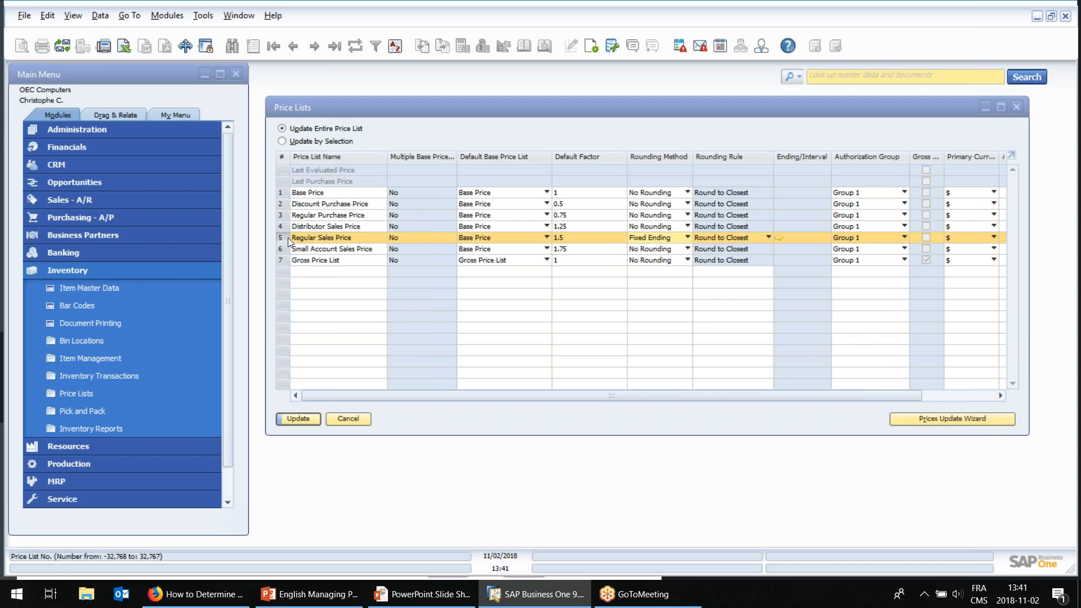
pyautogui.click(283, 194)
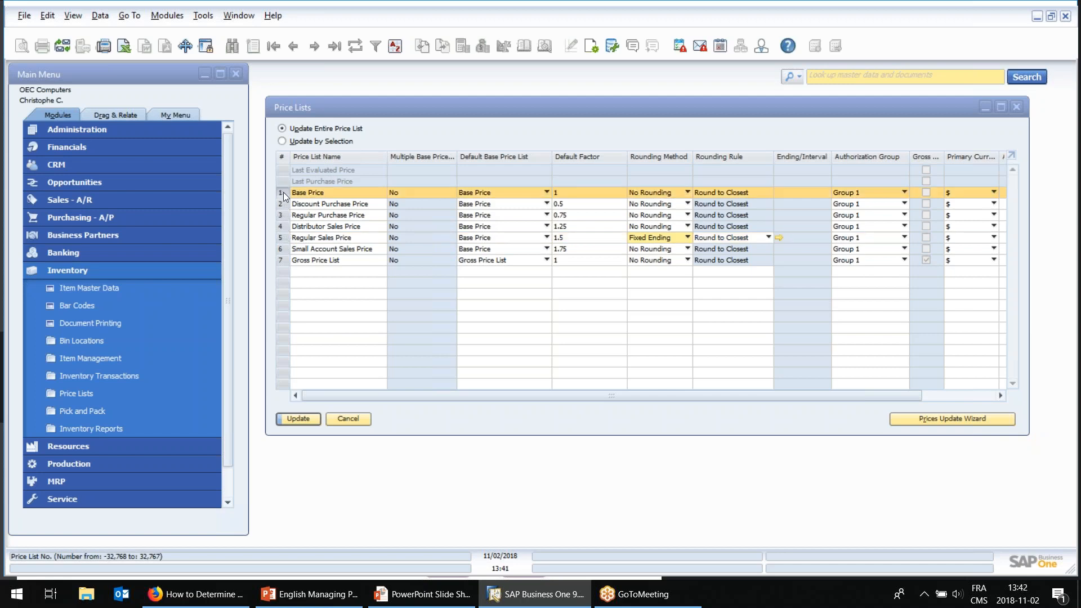
pyautogui.click(299, 420)
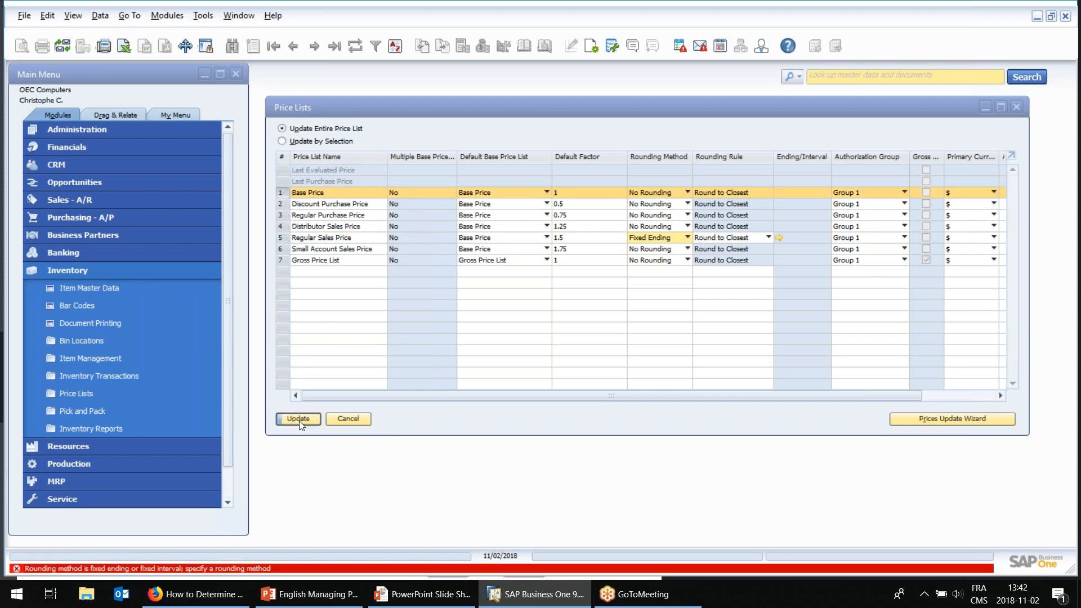
pyautogui.click(360, 422)
# Reopen the inventory price lists, inspect the item prices in the Base Price list, and close its details.
pyautogui.click(93, 269)
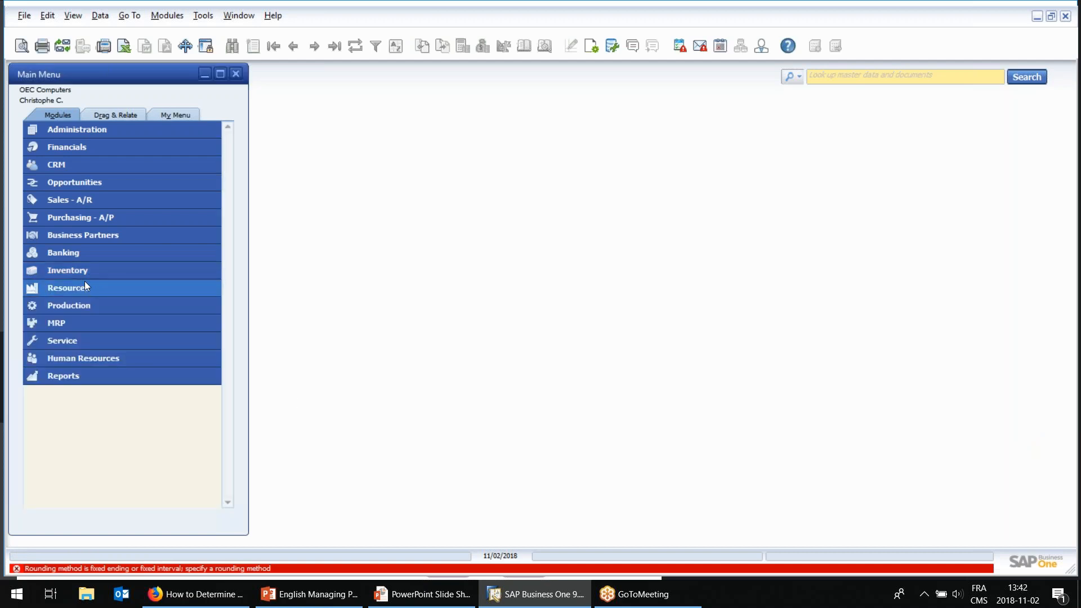
pyautogui.click(83, 272)
pyautogui.click(89, 393)
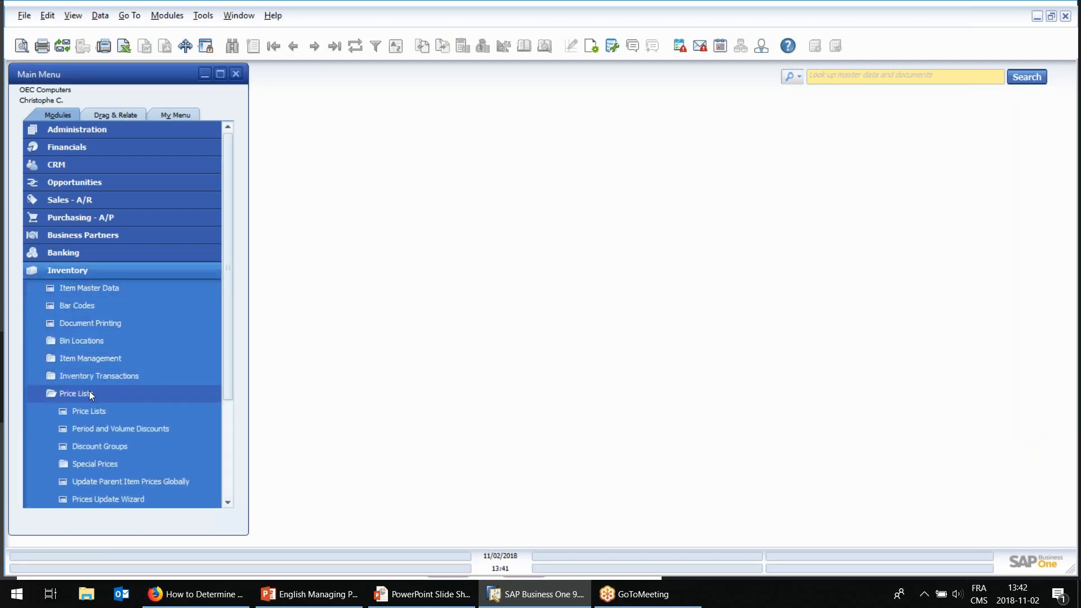
pyautogui.click(90, 409)
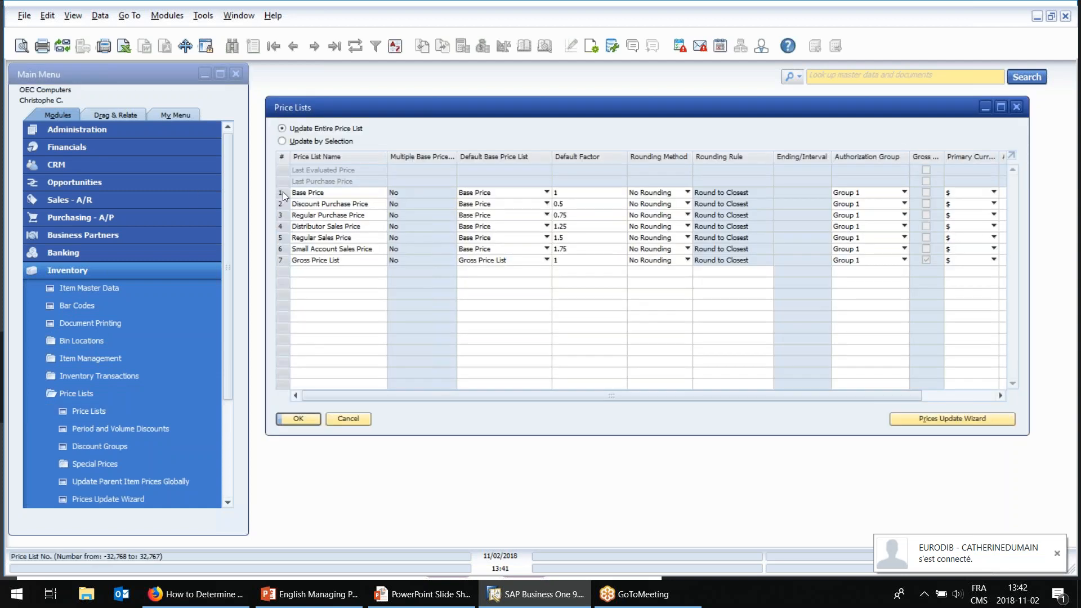
pyautogui.doubleClick(284, 194)
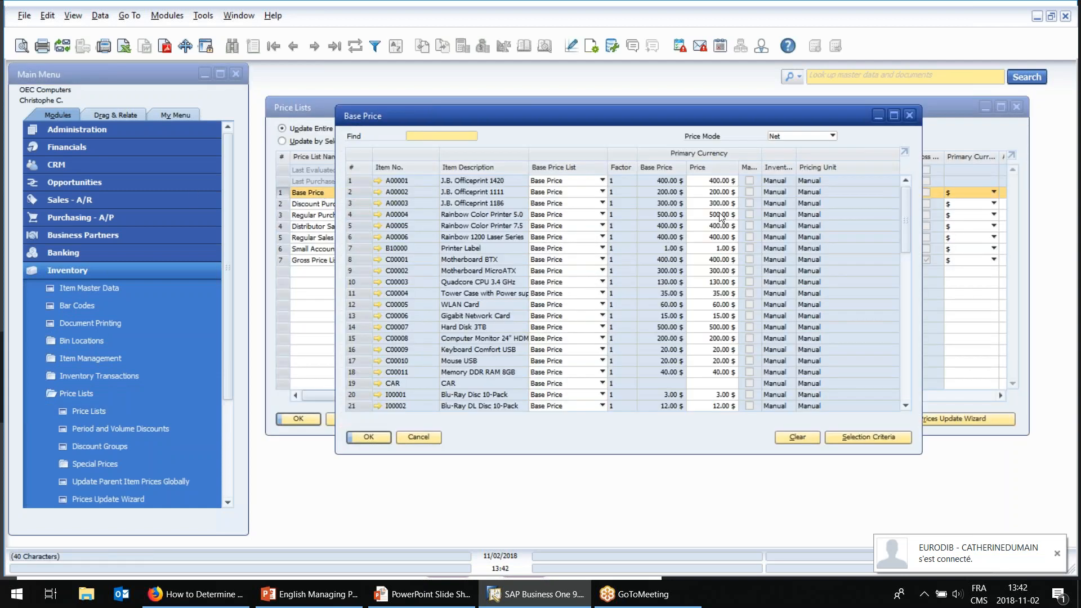
pyautogui.click(717, 216)
pyautogui.click(718, 227)
pyautogui.click(719, 256)
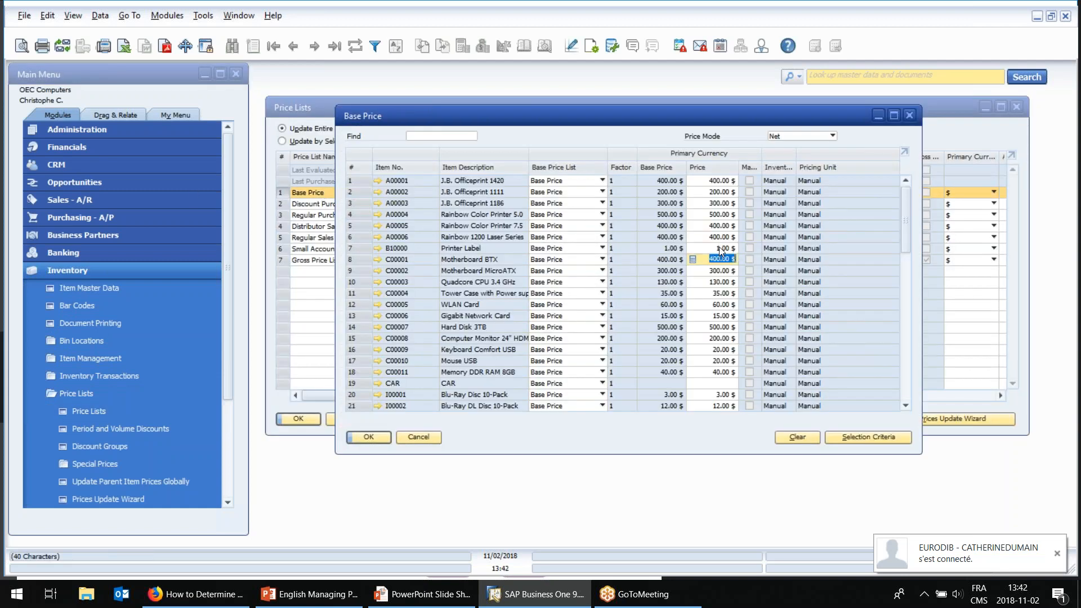
pyautogui.click(718, 248)
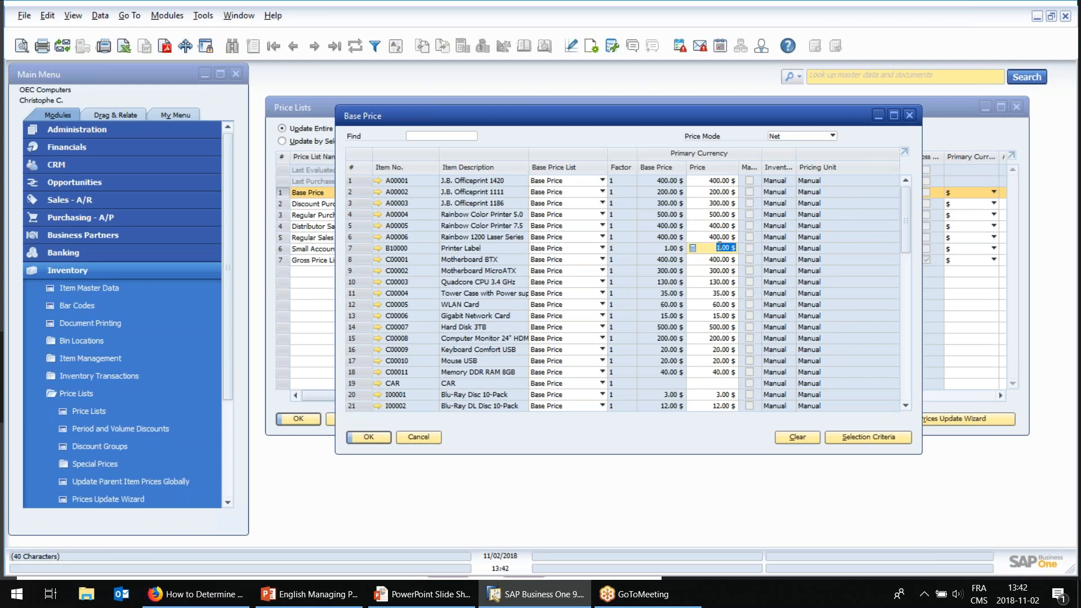
pyautogui.click(417, 436)
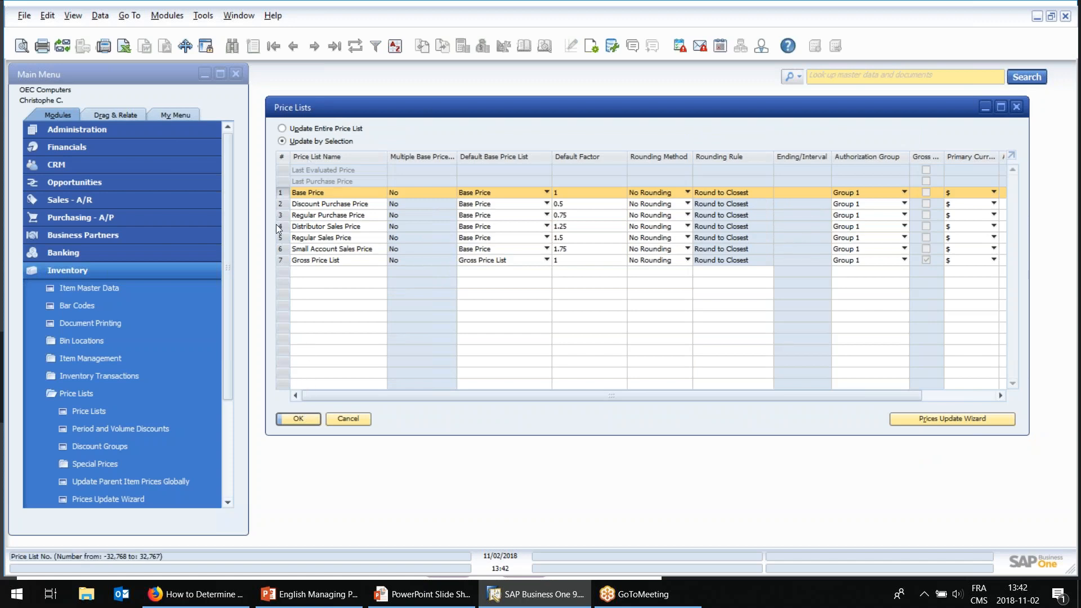
# Open the Base Price list with selection criteria limiting the items to the Accessories group.
pyautogui.doubleClick(282, 197)
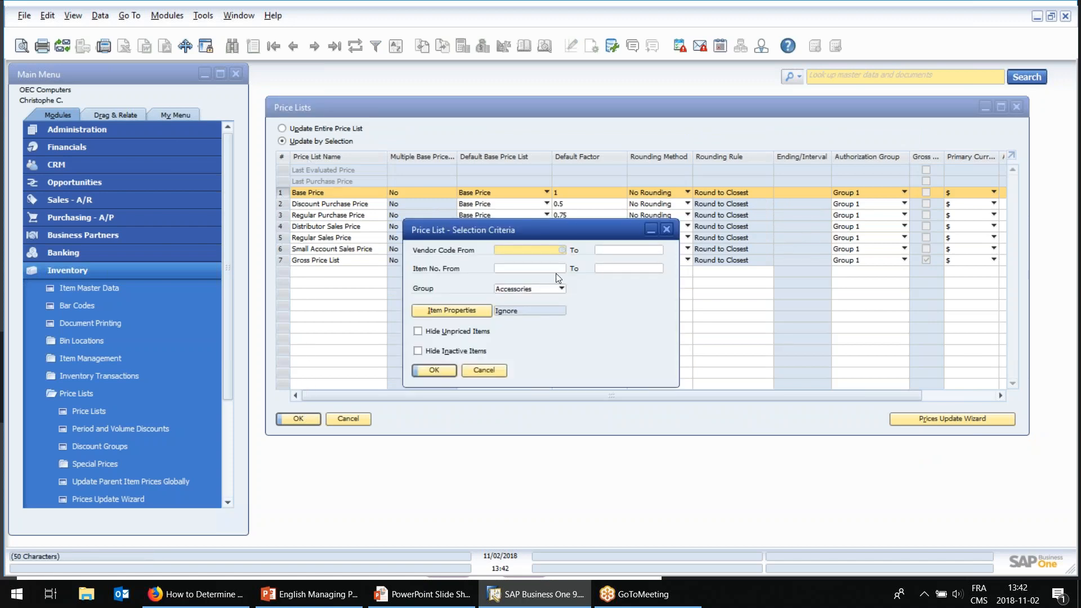
pyautogui.click(608, 268)
pyautogui.click(517, 269)
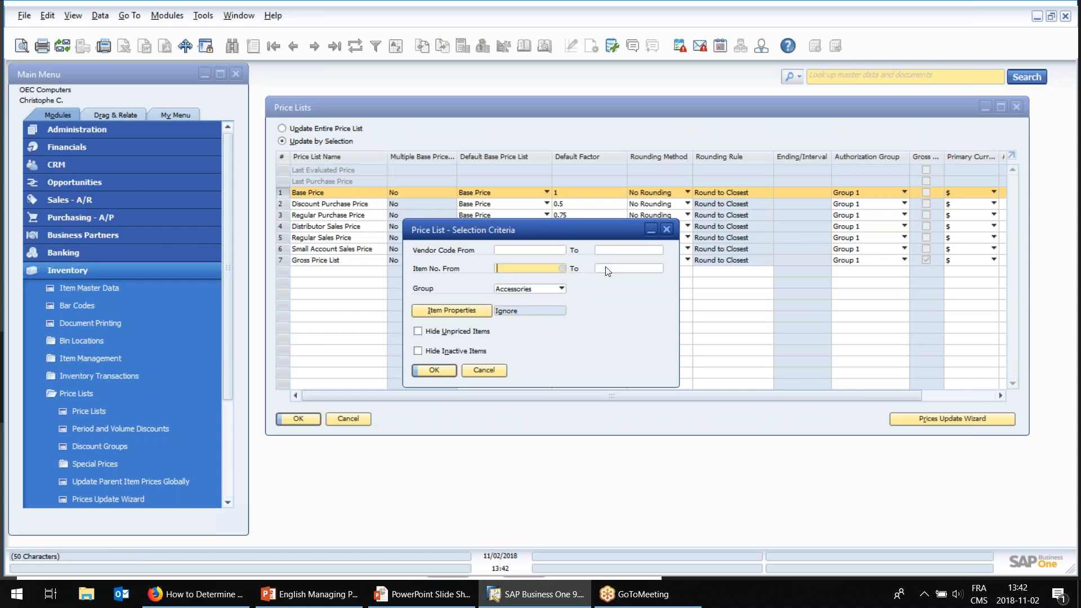
pyautogui.click(515, 290)
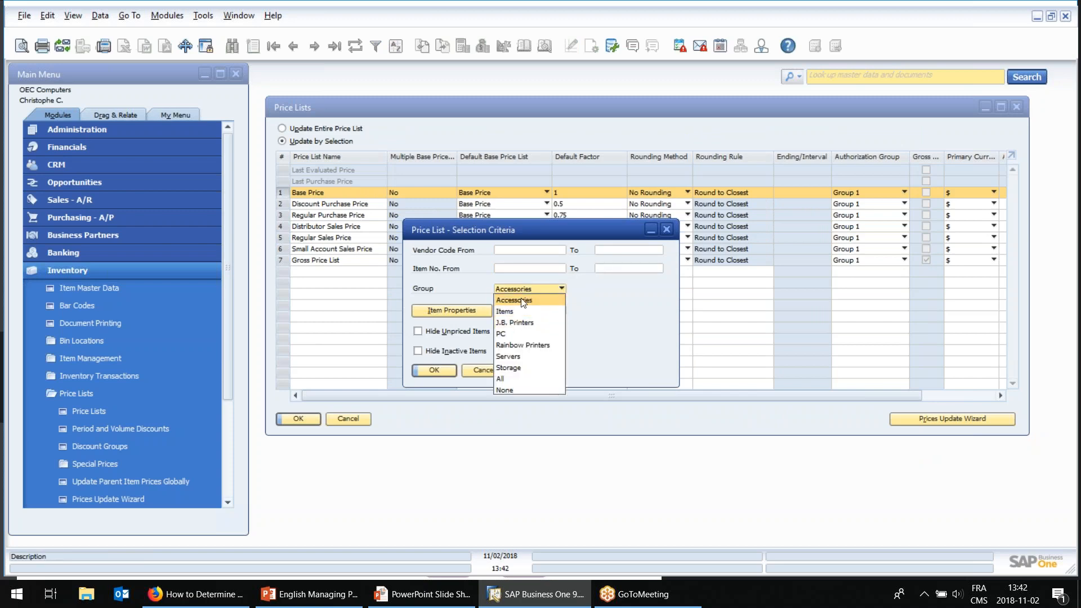
pyautogui.click(523, 302)
pyautogui.click(437, 369)
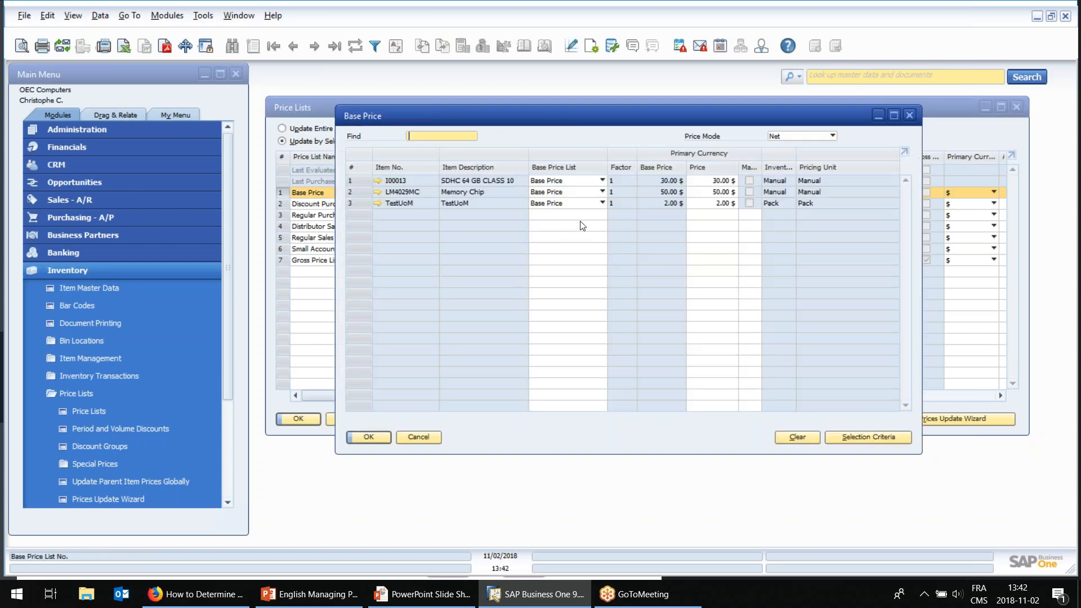
# Inspect the editable prices of the Memory Chip and TestUoM items, then close the Base Price list without changes.
pyautogui.click(711, 190)
pyautogui.click(714, 203)
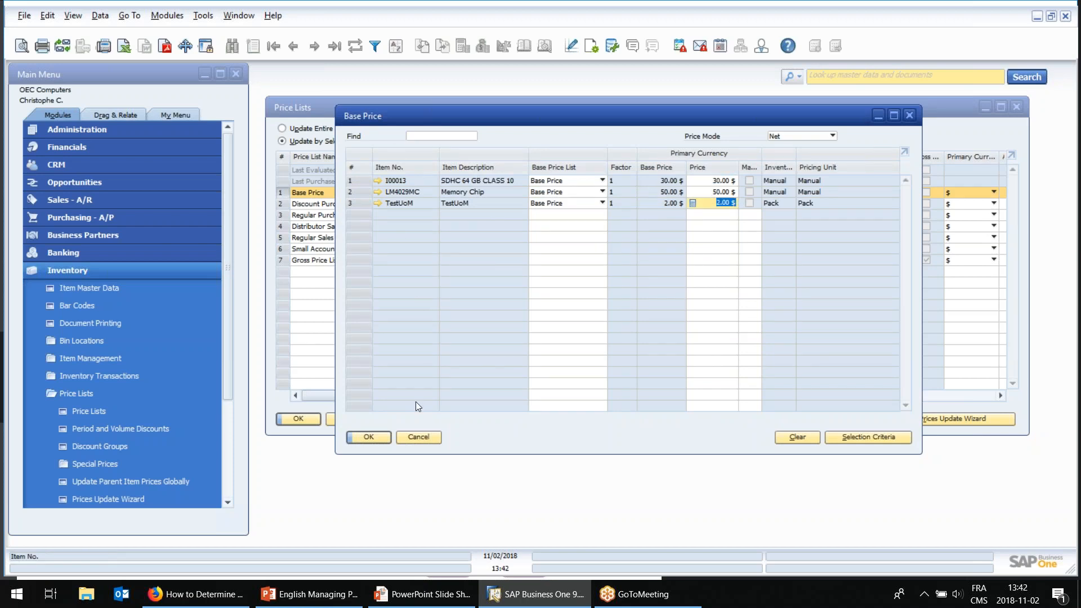
pyautogui.click(419, 438)
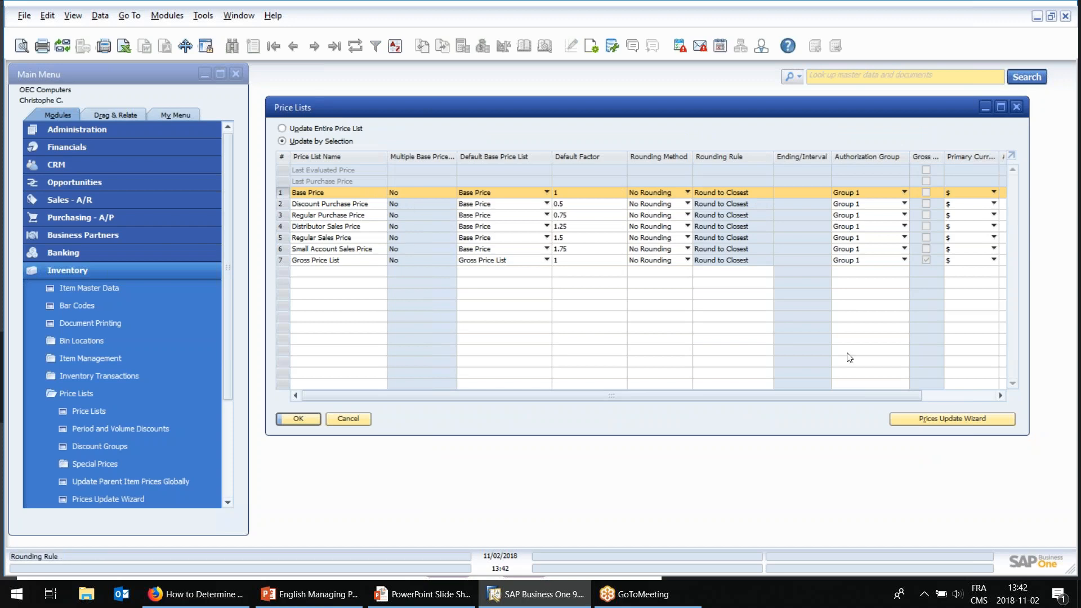
# Open the Prices Update Wizard and review the calculation options and value field of the Item Prices method.
pyautogui.click(961, 418)
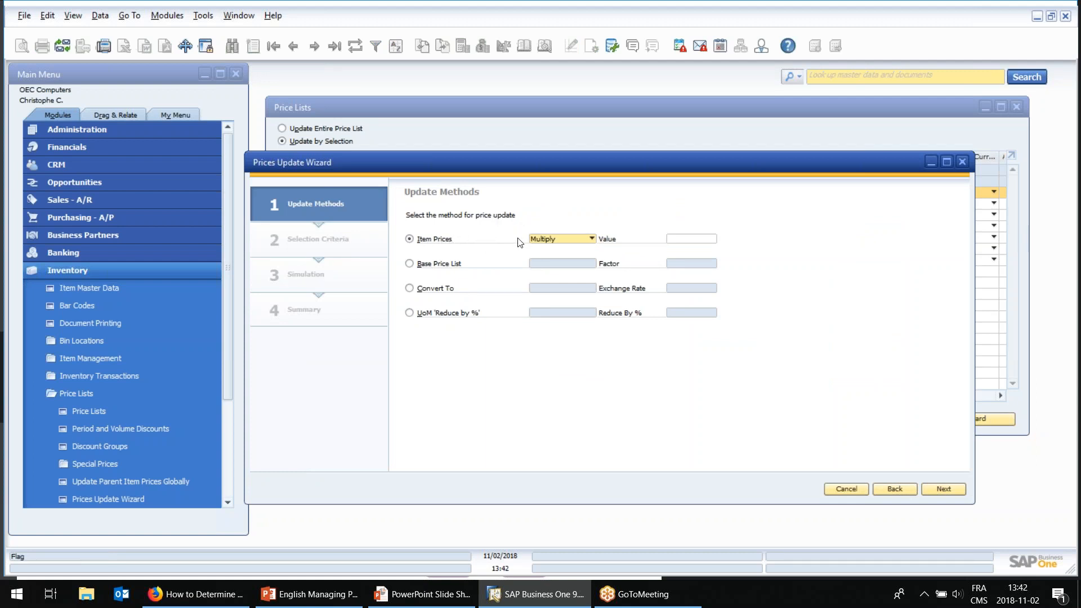
pyautogui.click(561, 239)
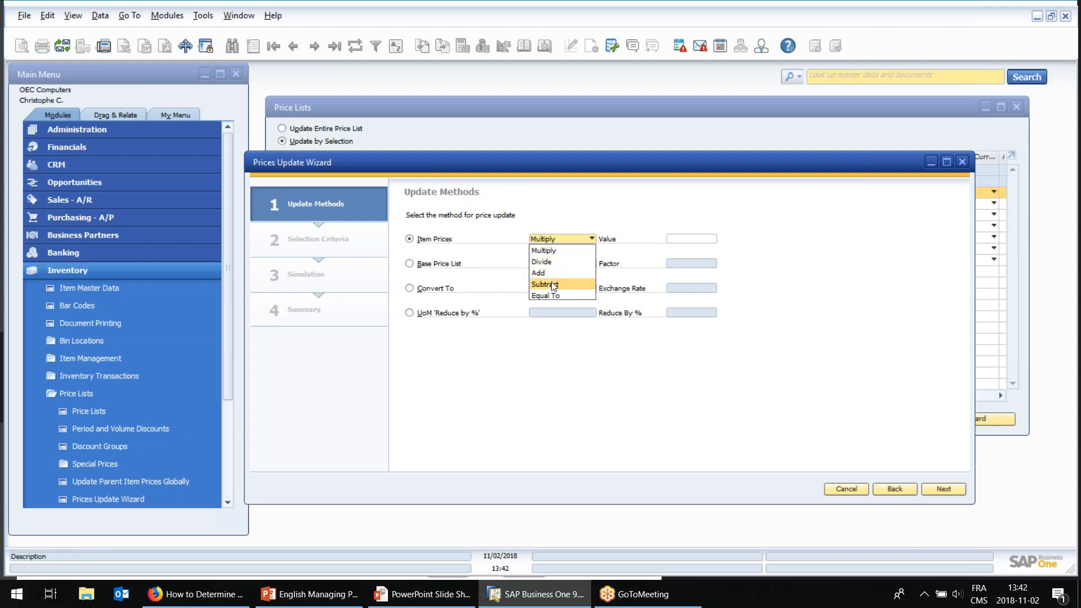
pyautogui.click(678, 242)
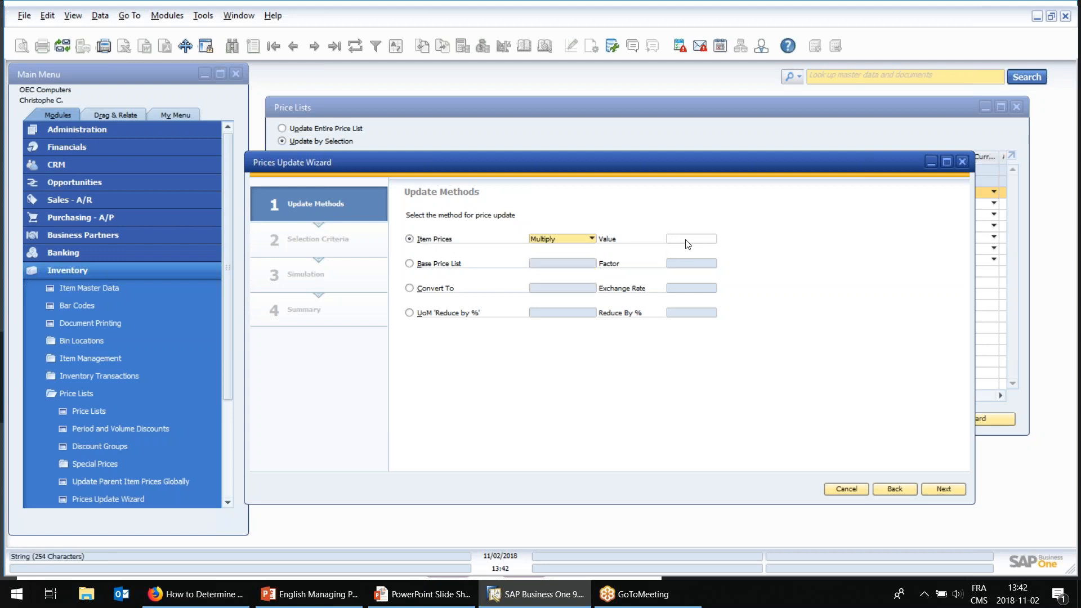
pyautogui.click(677, 243)
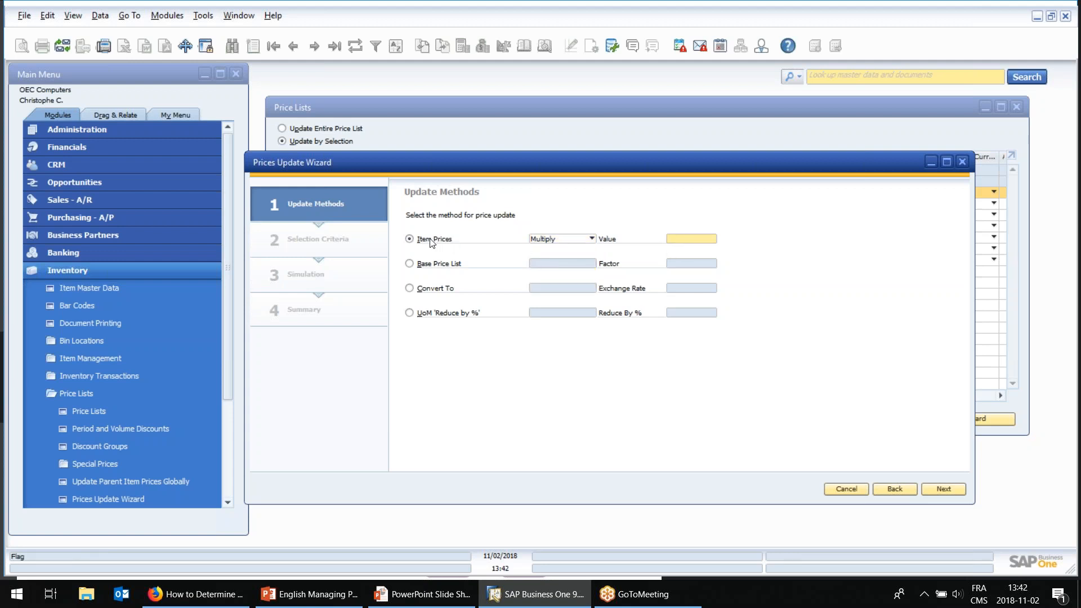
# Choose the Base Price List update method and review its available base lists and factor field.
pyautogui.click(434, 267)
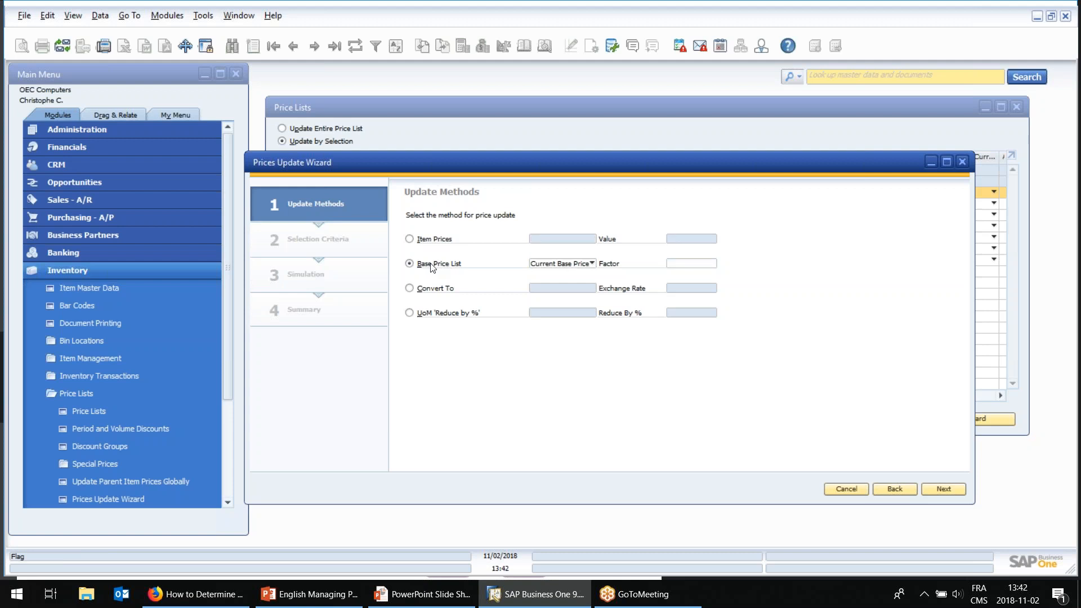
pyautogui.click(566, 264)
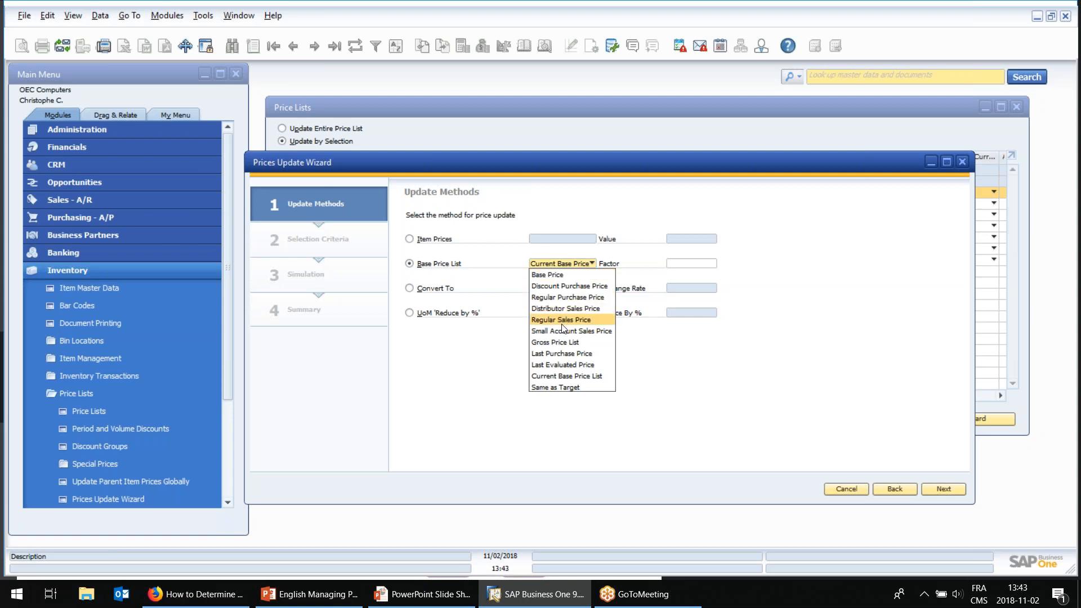
pyautogui.click(586, 161)
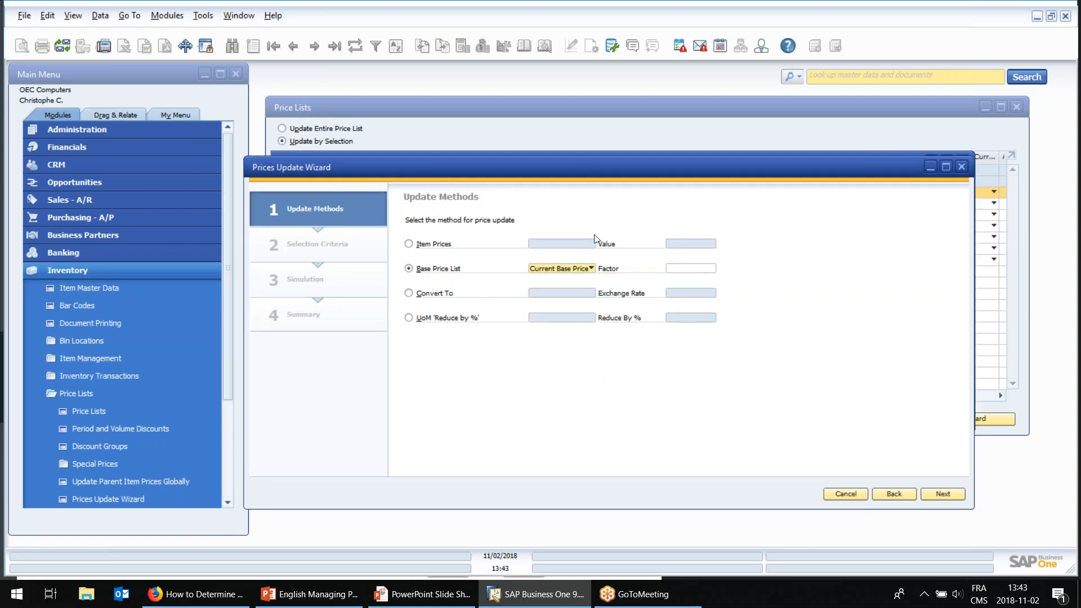
pyautogui.moveTo(587, 161); pyautogui.dragTo(599, 269)
pyautogui.click(703, 371)
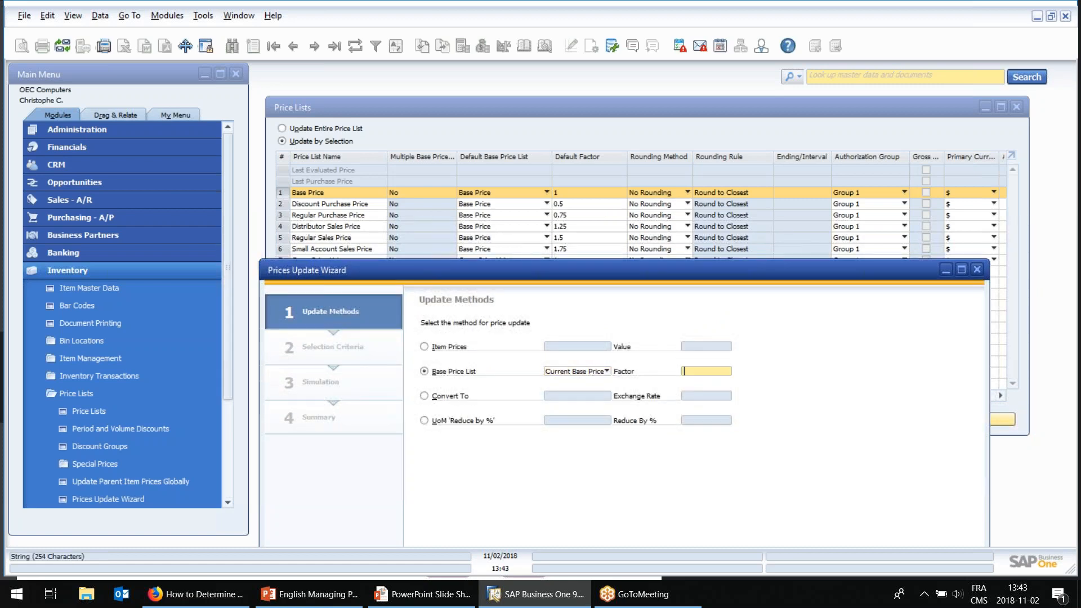
# Choose the Convert To update method and review its target currencies.
pyautogui.click(449, 397)
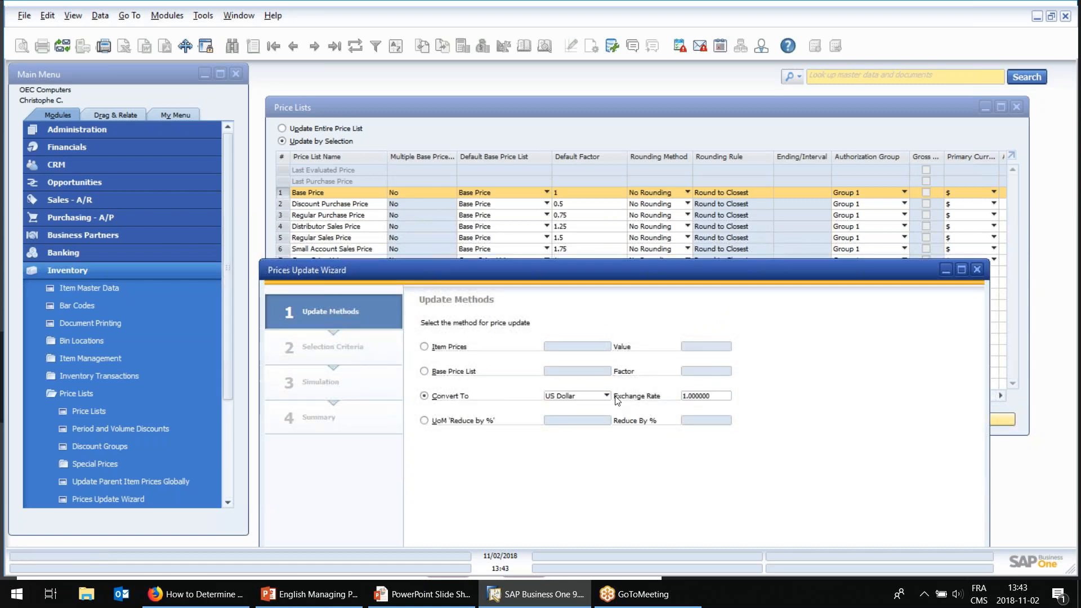
pyautogui.click(598, 401)
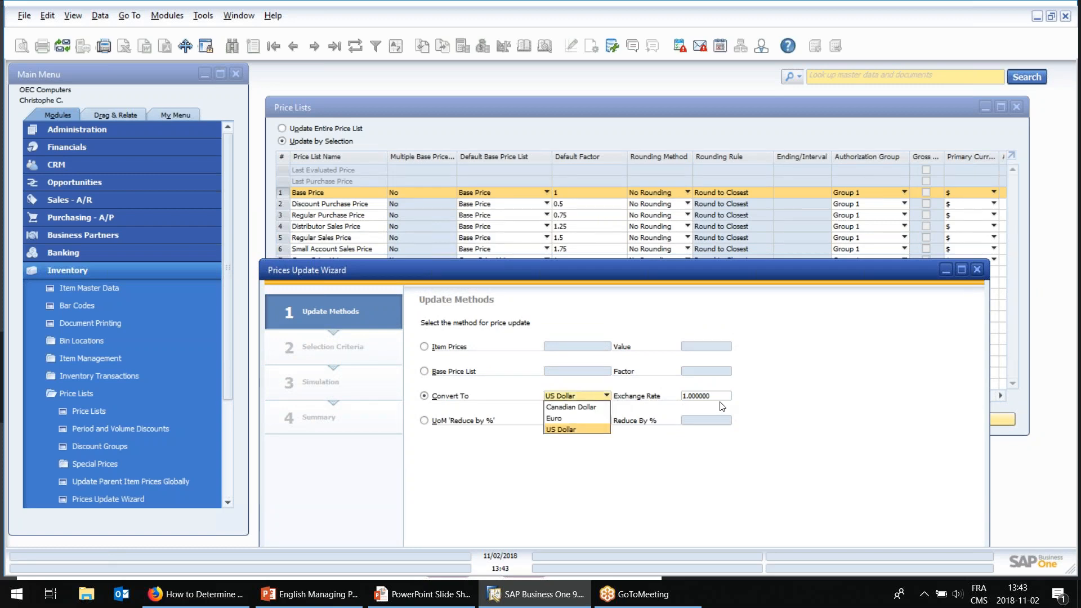
pyautogui.click(582, 398)
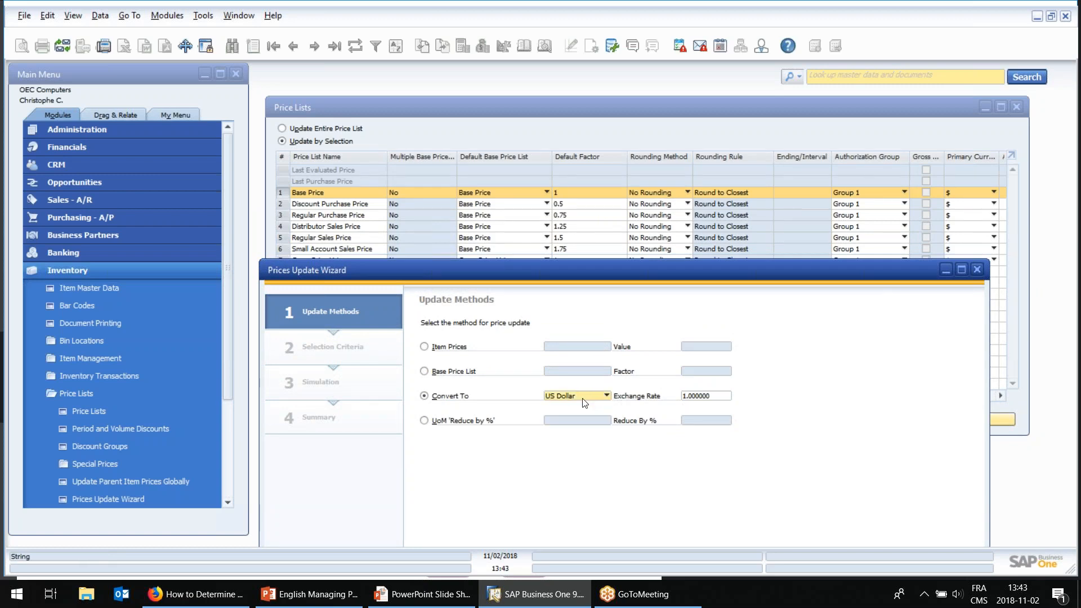
# Choose the UoM 'Reduce by %' update method, review its calculation options, and cancel the Prices Update Wizard.
pyautogui.click(472, 426)
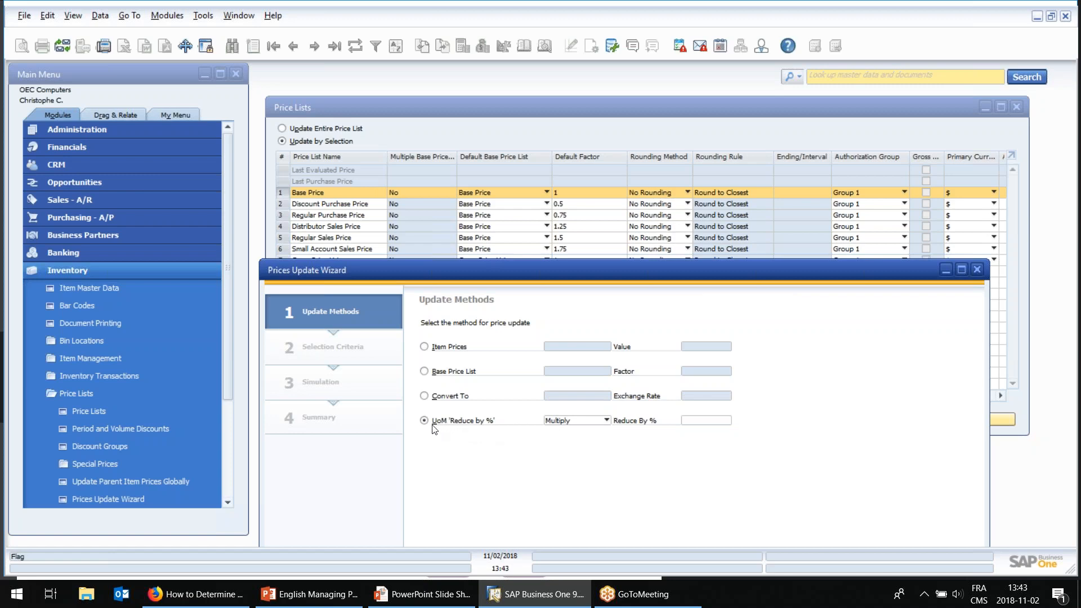
pyautogui.click(591, 422)
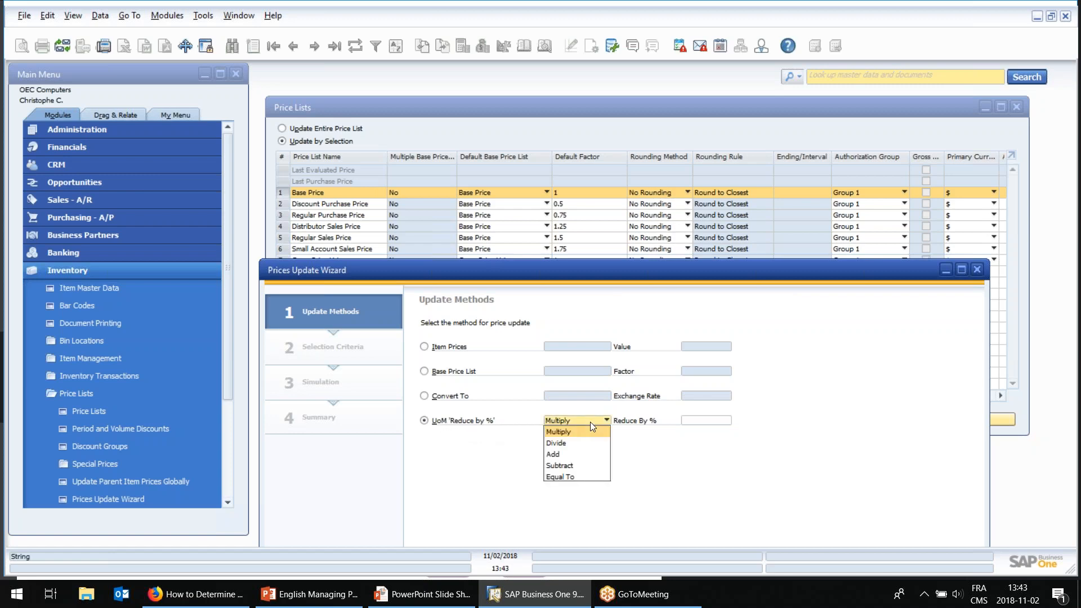
pyautogui.click(690, 422)
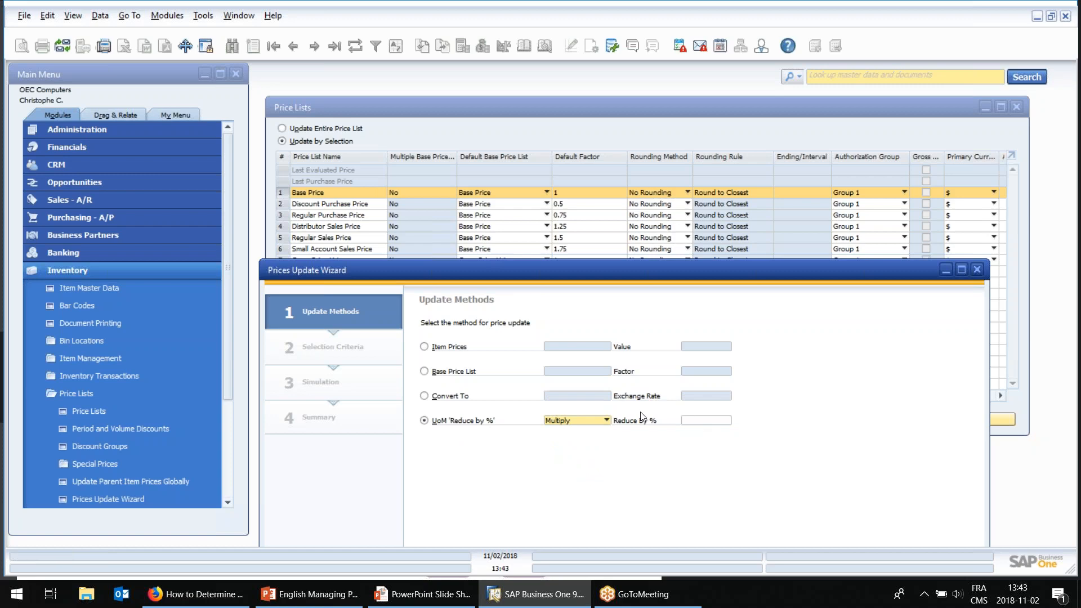
pyautogui.moveTo(602, 272); pyautogui.dragTo(590, 183)
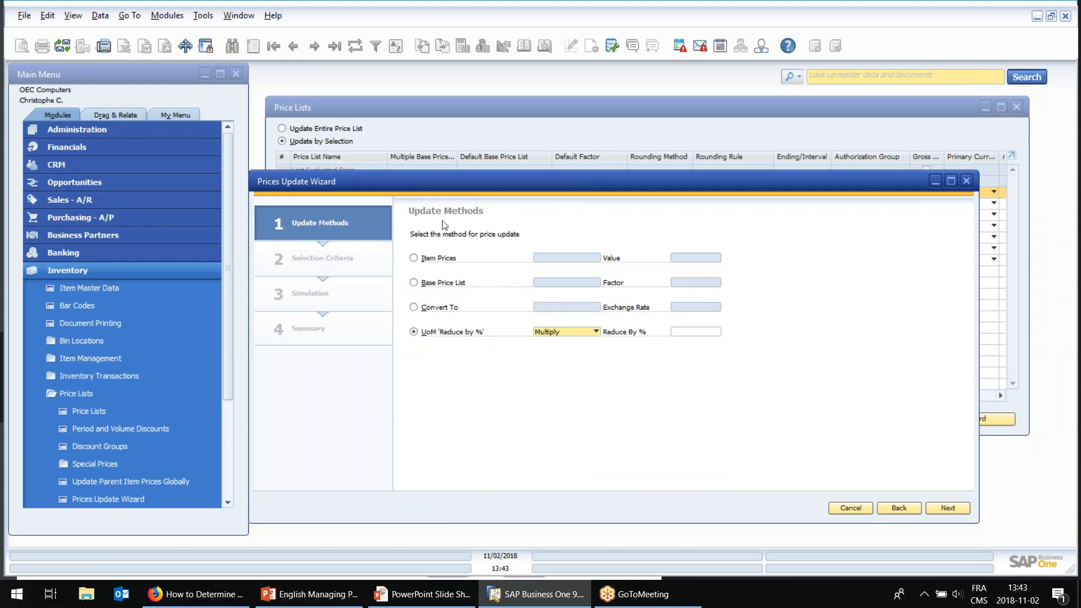
pyautogui.moveTo(387, 184); pyautogui.dragTo(381, 183)
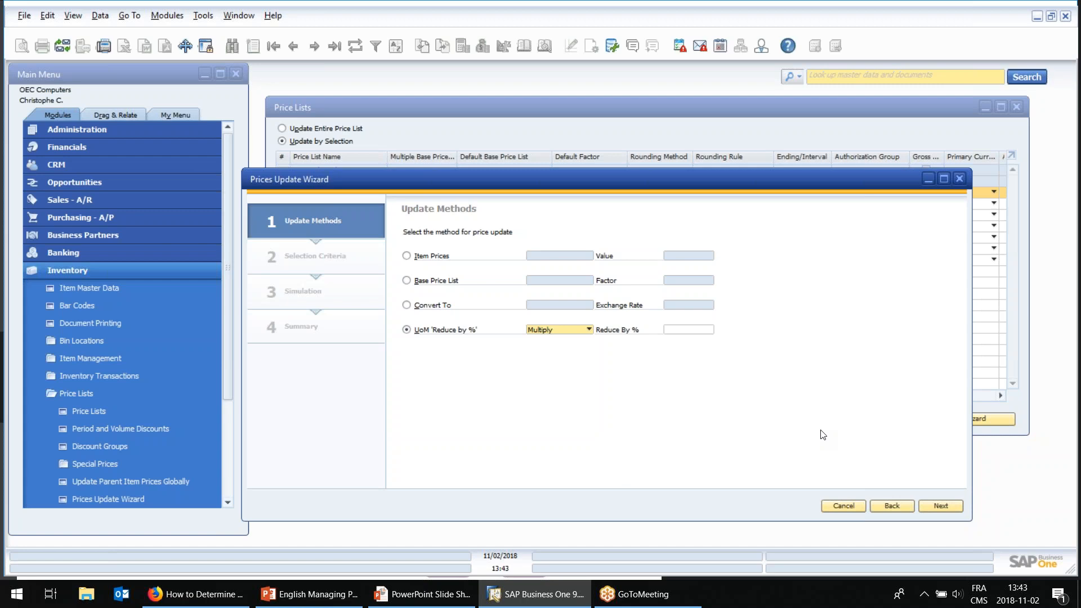
pyautogui.click(852, 508)
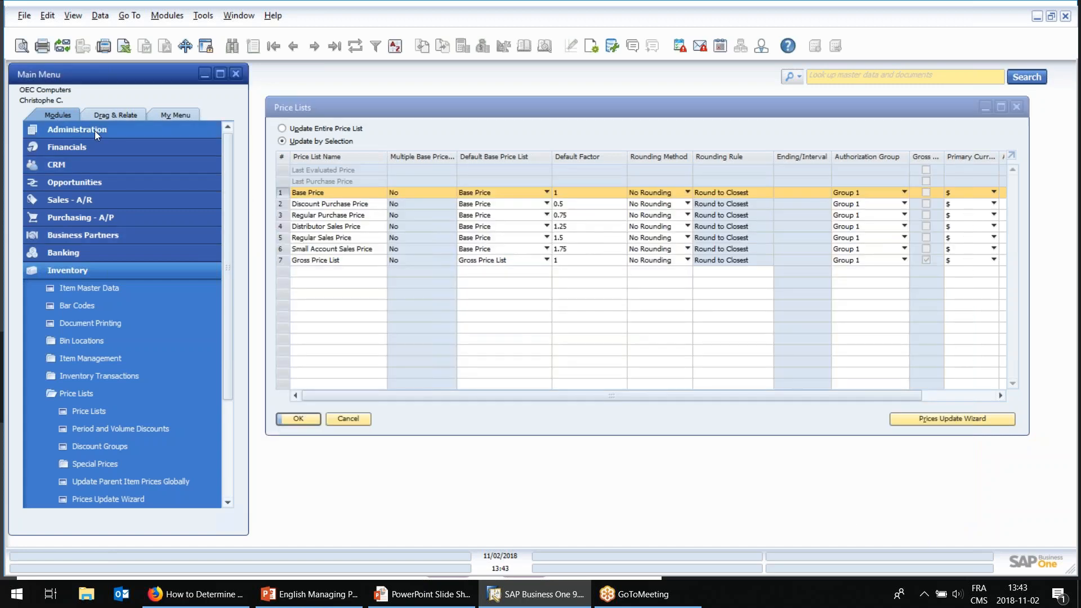
# Open Import from Excel under data import, set the data type to Price List, review the field mapping, and cancel.
pyautogui.click(95, 131)
pyautogui.click(89, 217)
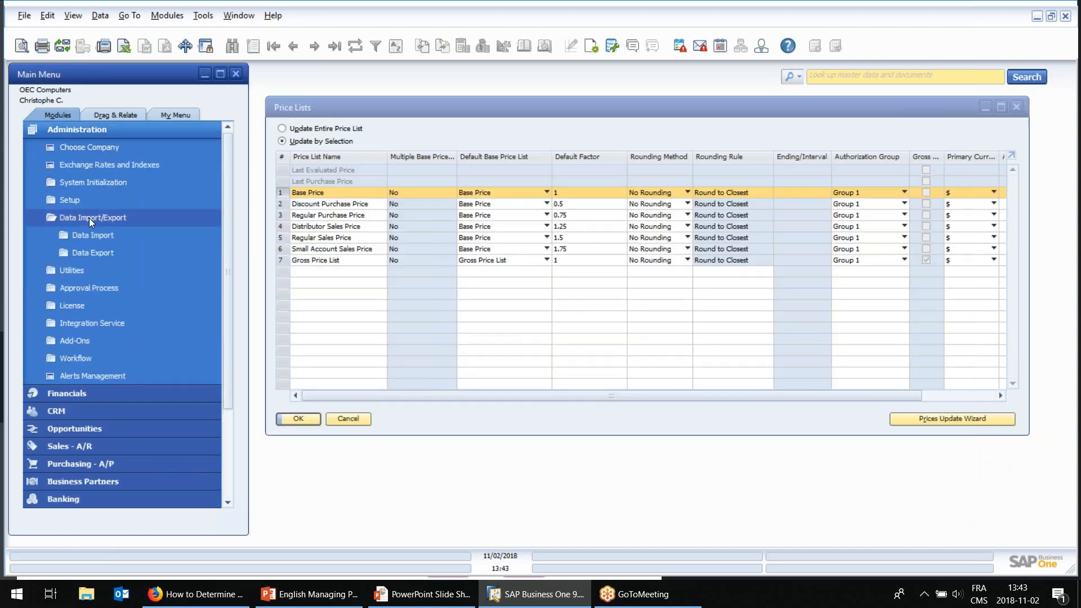
pyautogui.click(97, 236)
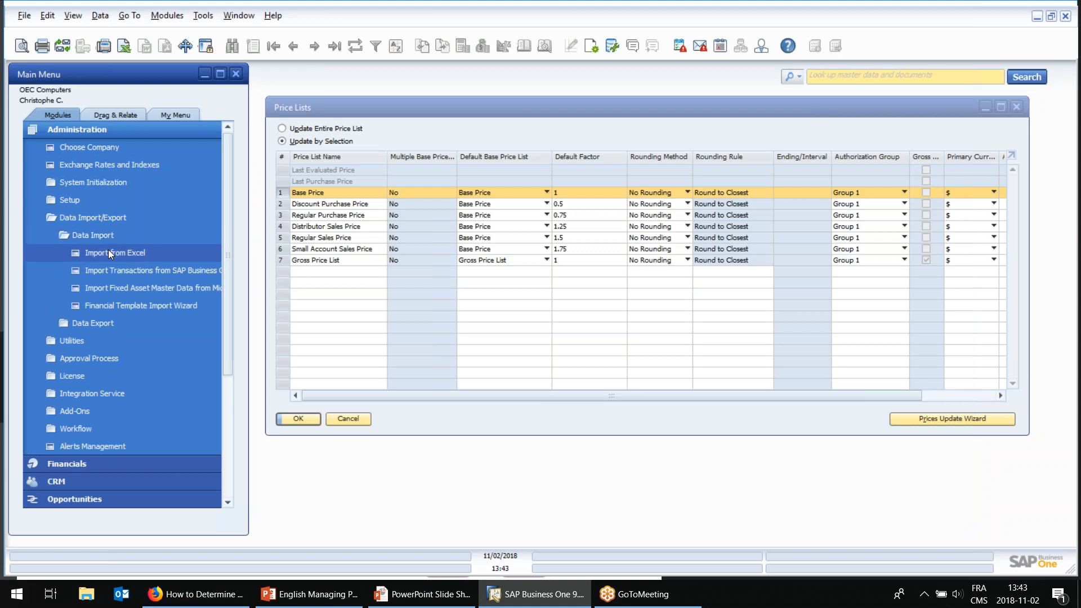
pyautogui.click(109, 252)
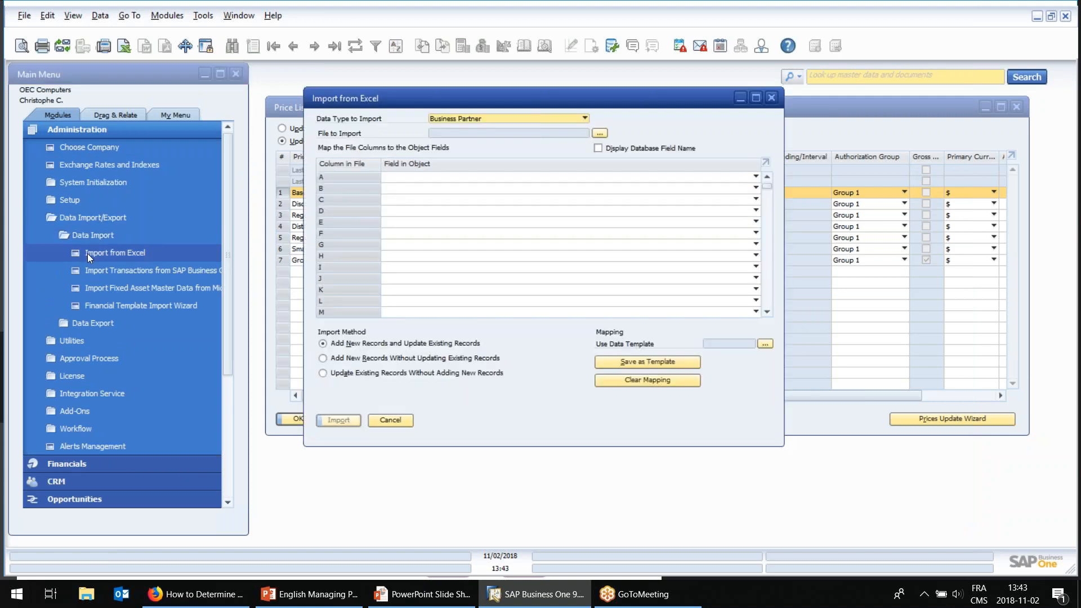
pyautogui.click(511, 120)
pyautogui.click(458, 150)
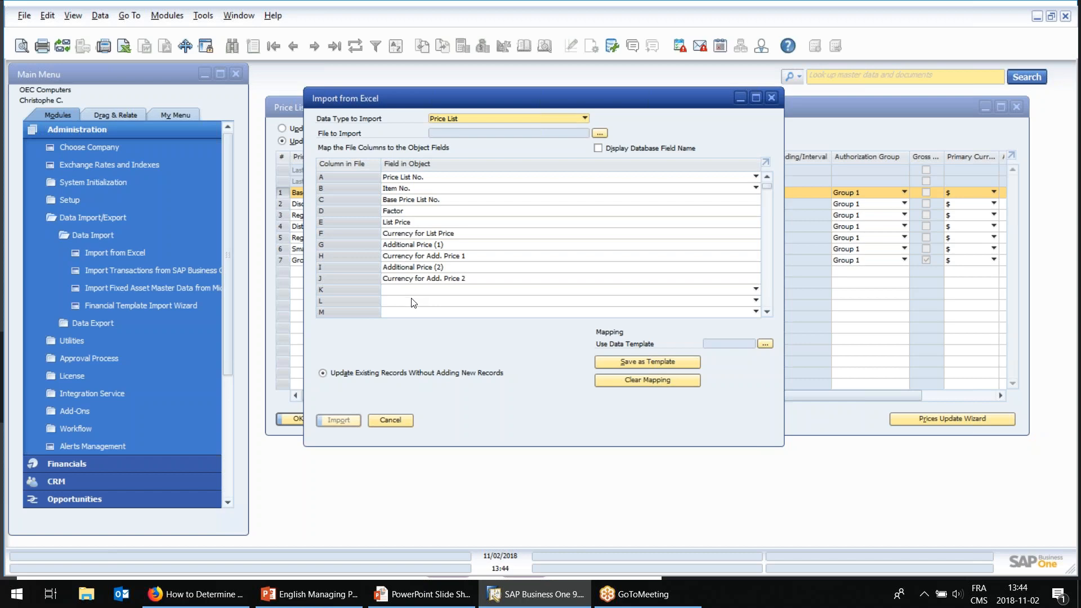
pyautogui.click(401, 420)
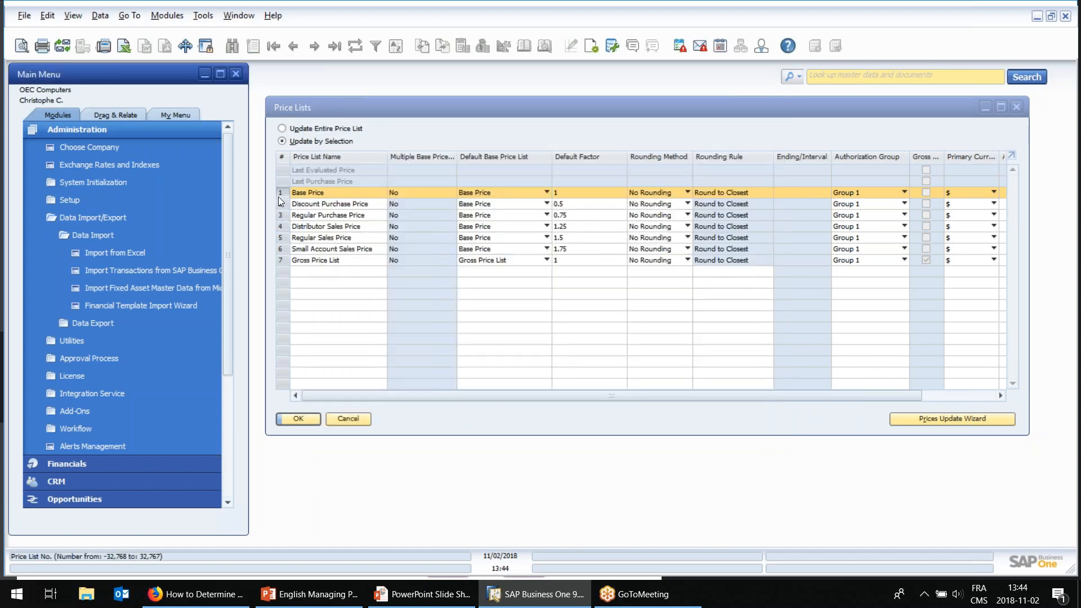
# Switch the price lists to Update Entire Price List, inspect the item prices in the Base Price list, and close it.
pyautogui.click(296, 128)
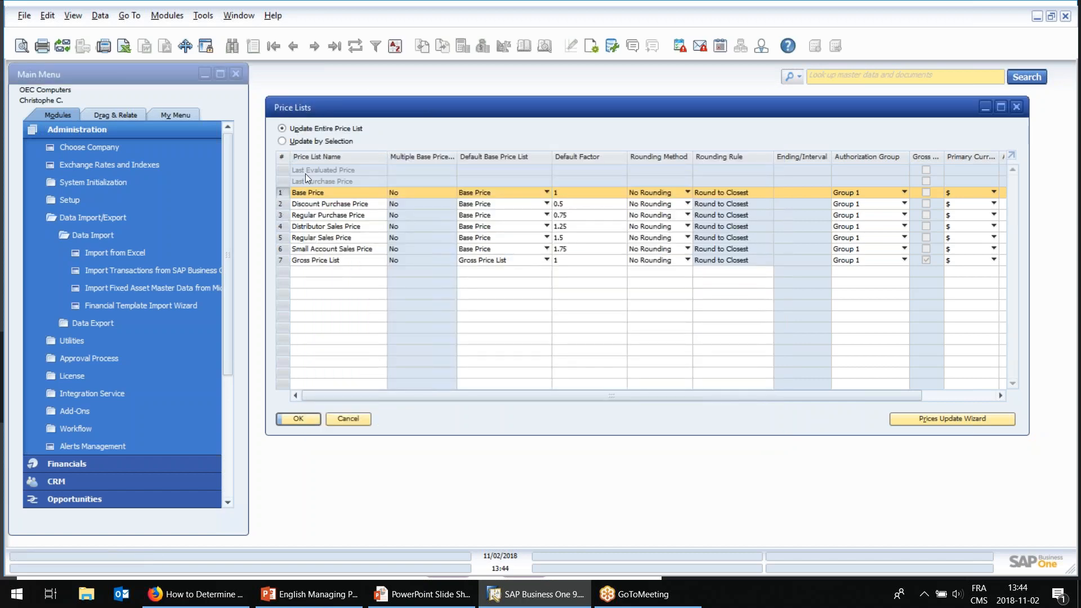
pyautogui.doubleClick(284, 196)
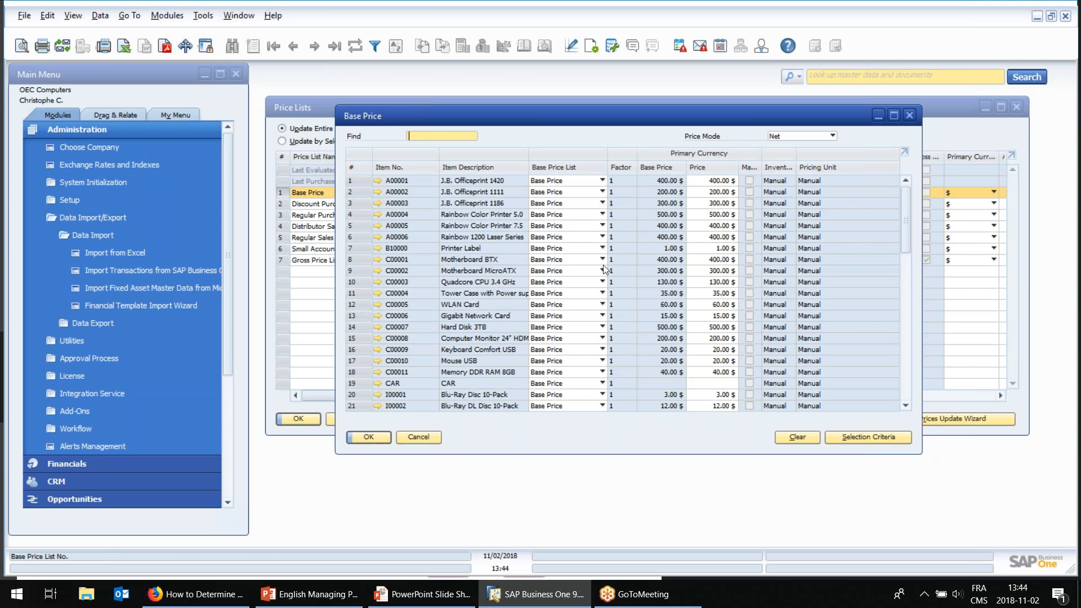
pyautogui.click(726, 192)
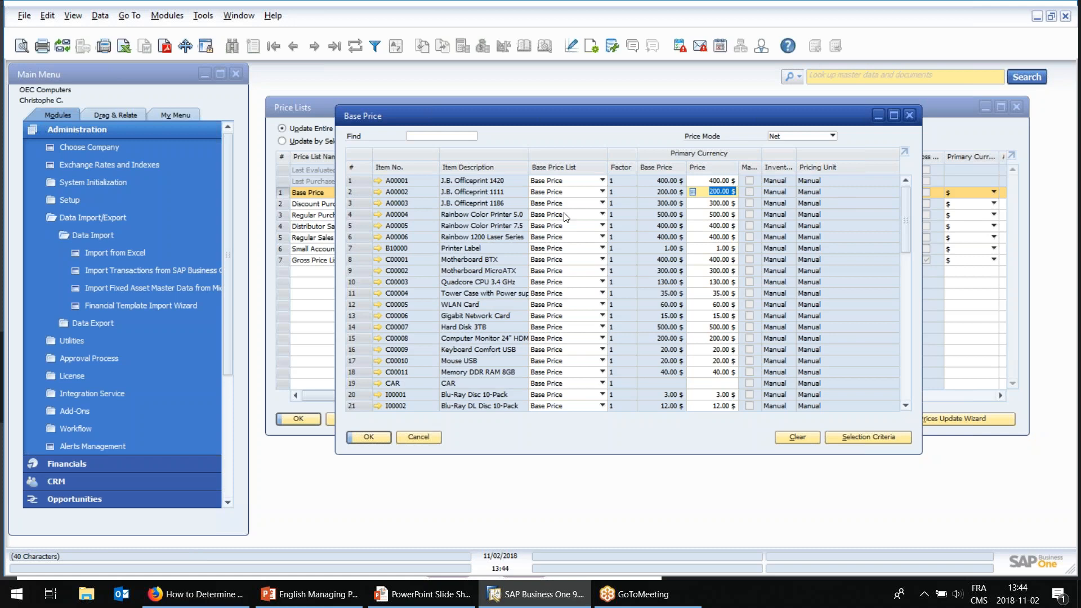
pyautogui.click(726, 180)
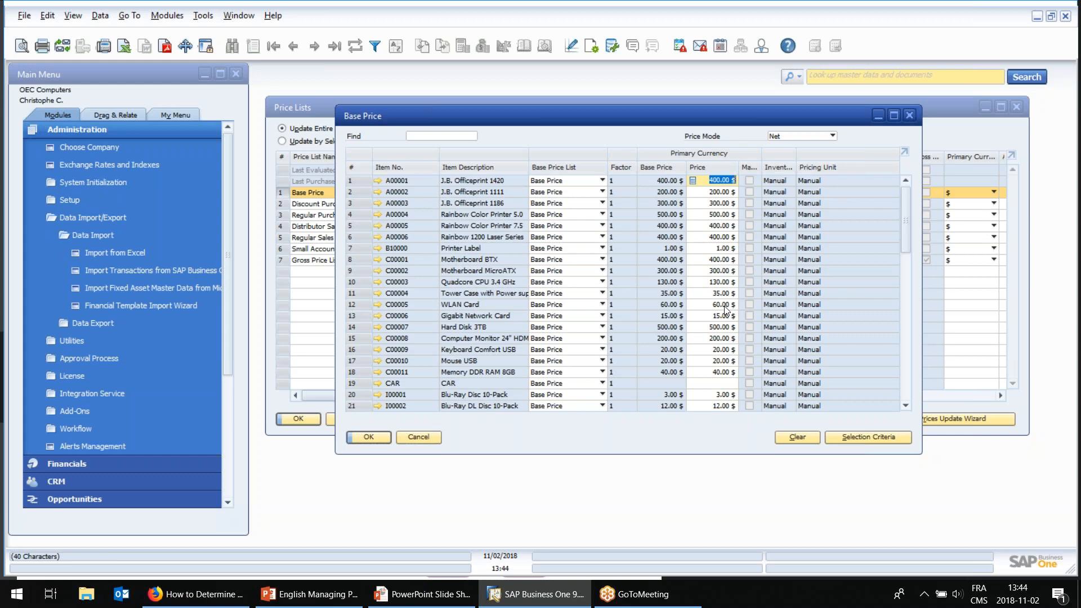
pyautogui.click(421, 443)
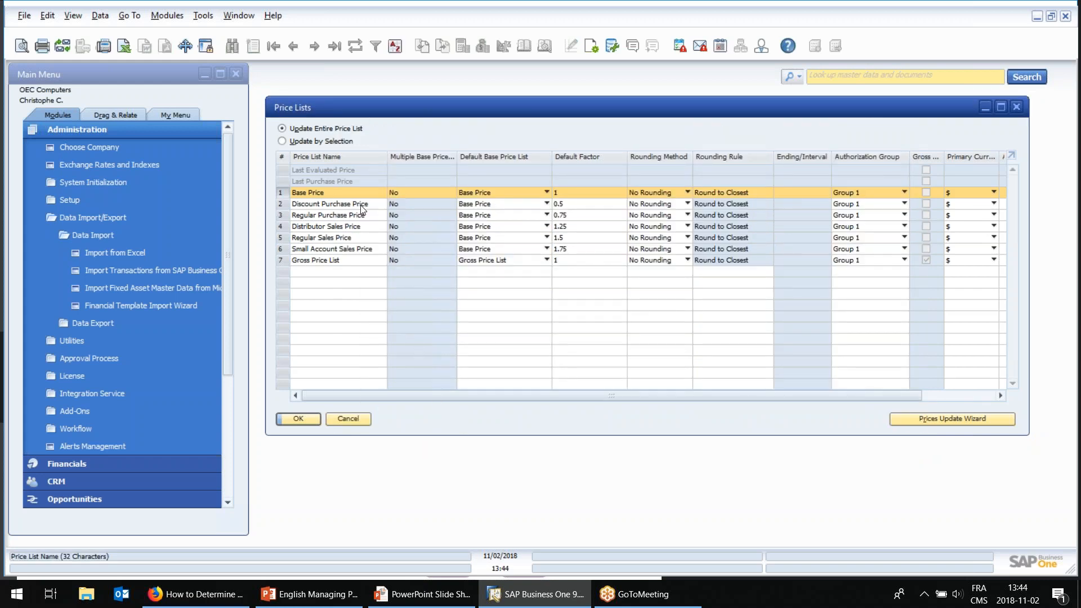
# Point out the Last Evaluated Price and Last Purchase Price lists by selecting their rows.
pyautogui.click(284, 170)
pyautogui.click(284, 181)
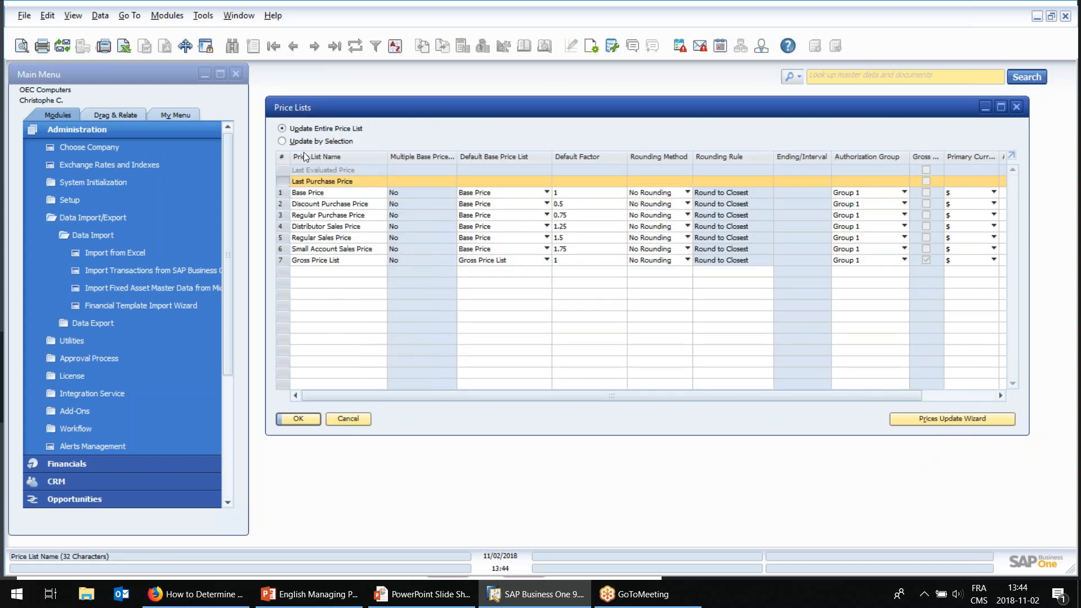
pyautogui.click(286, 172)
pyautogui.click(284, 181)
pyautogui.click(282, 170)
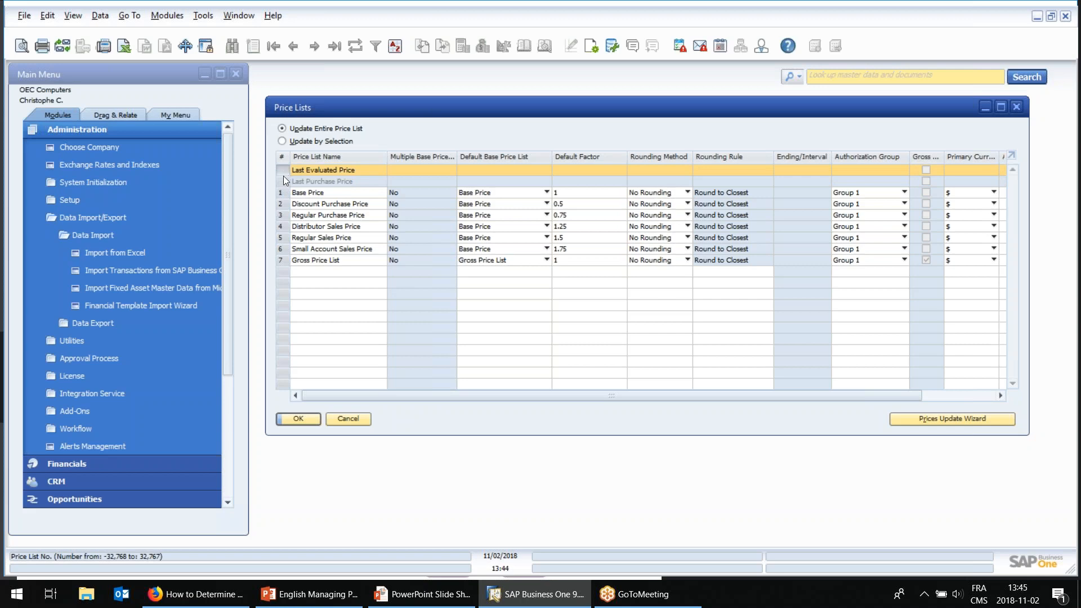
# Select the Last Purchase Price list, view the price priority and help link slides in PowerPoint, and return to SAP Business One.
pyautogui.click(290, 181)
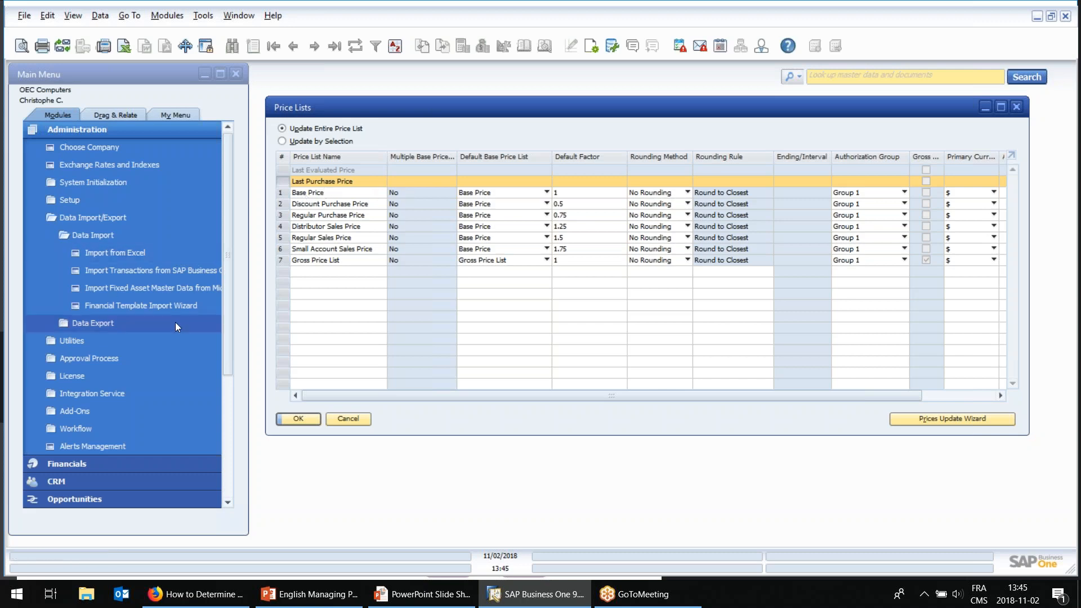
pyautogui.click(391, 598)
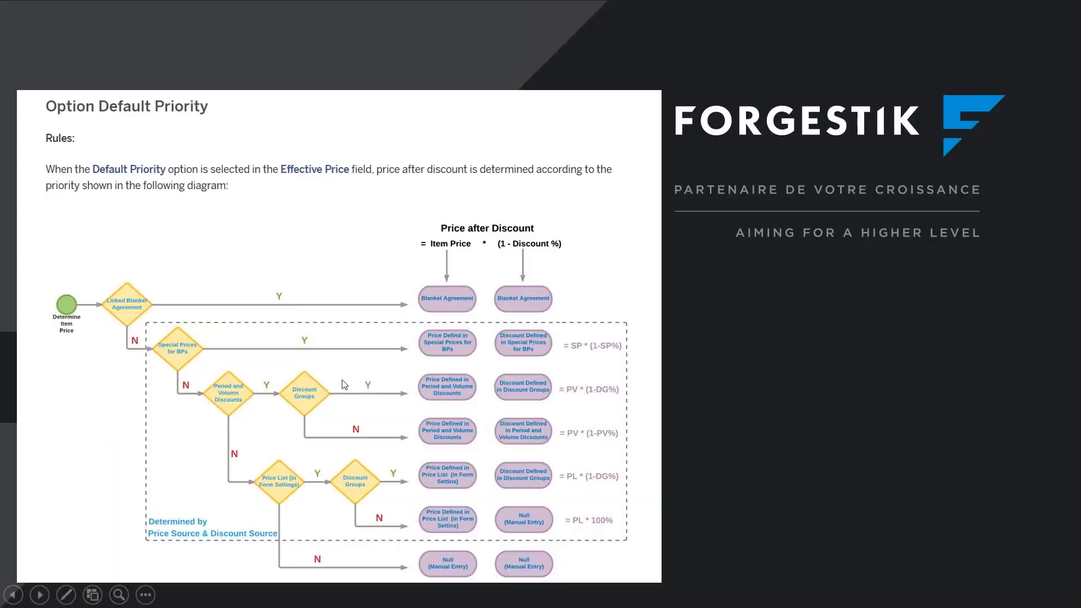
pyautogui.click(341, 369)
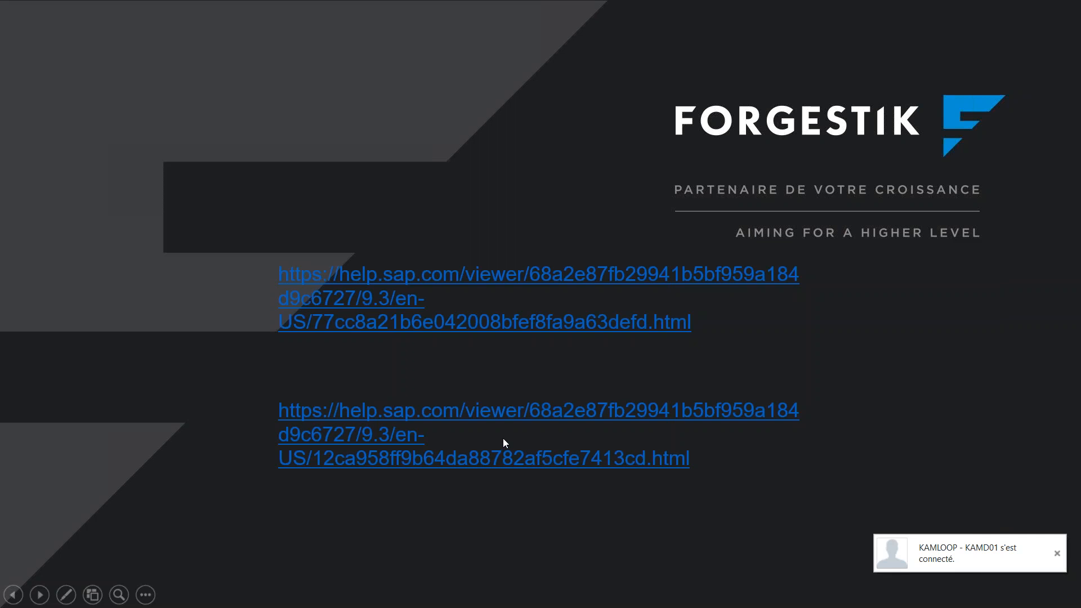
pyautogui.hotkey('alt', 'Tab')
pyautogui.press('Tab')
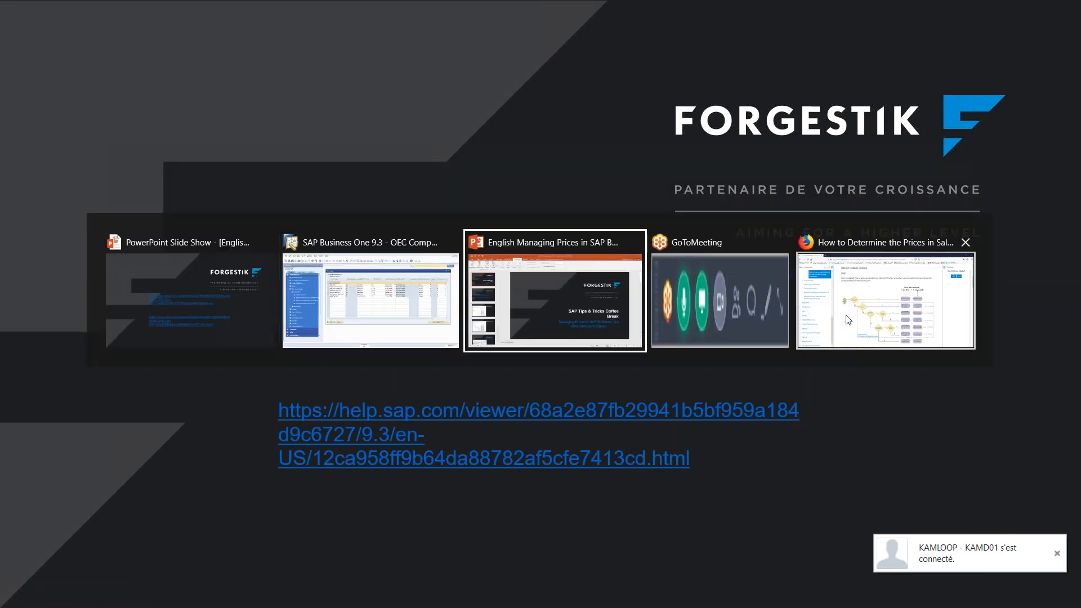
pyautogui.press('Tab')
pyautogui.click(382, 313)
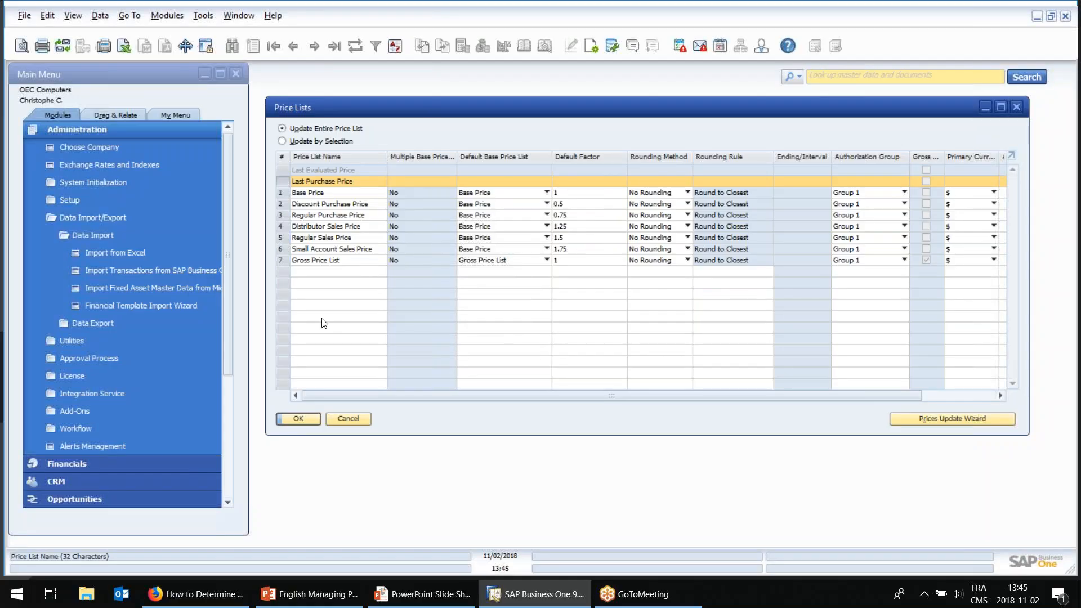
# Open the Last Evaluated Price list, review its item prices, and close it.
pyautogui.click(281, 170)
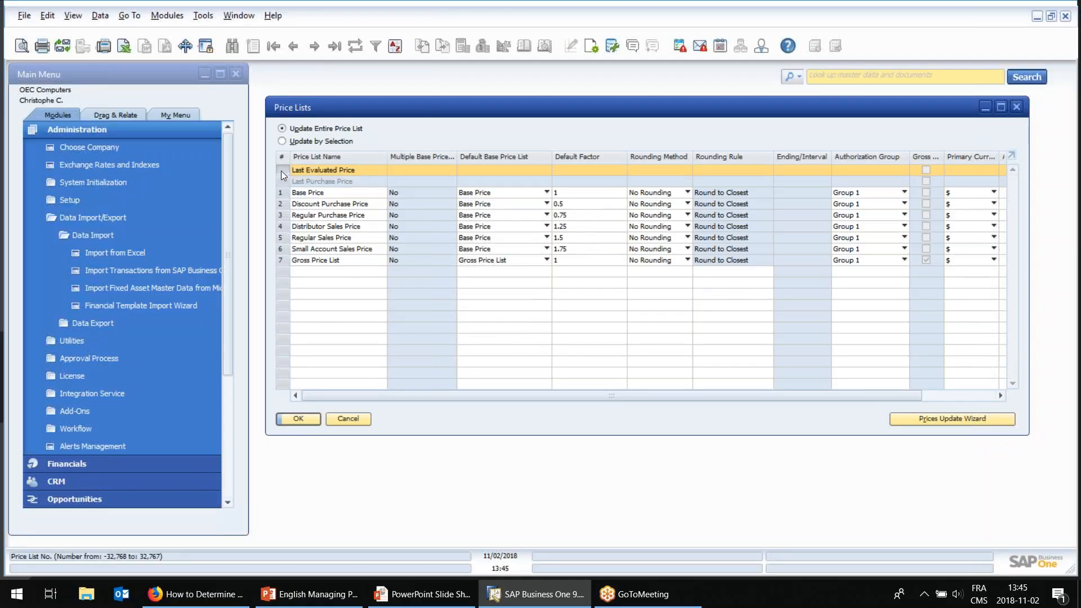
pyautogui.click(282, 181)
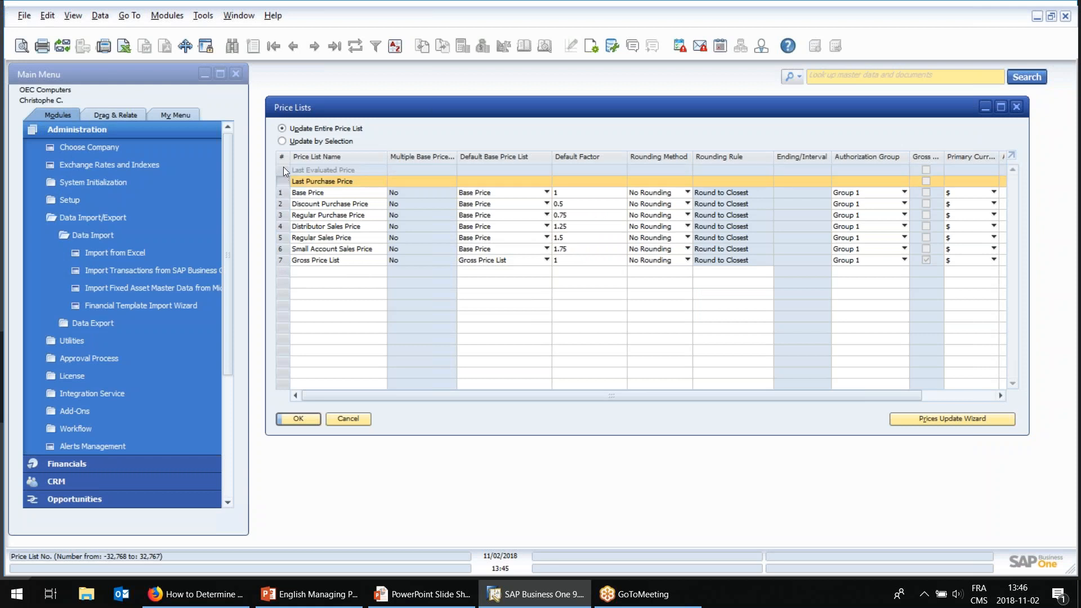
pyautogui.click(282, 167)
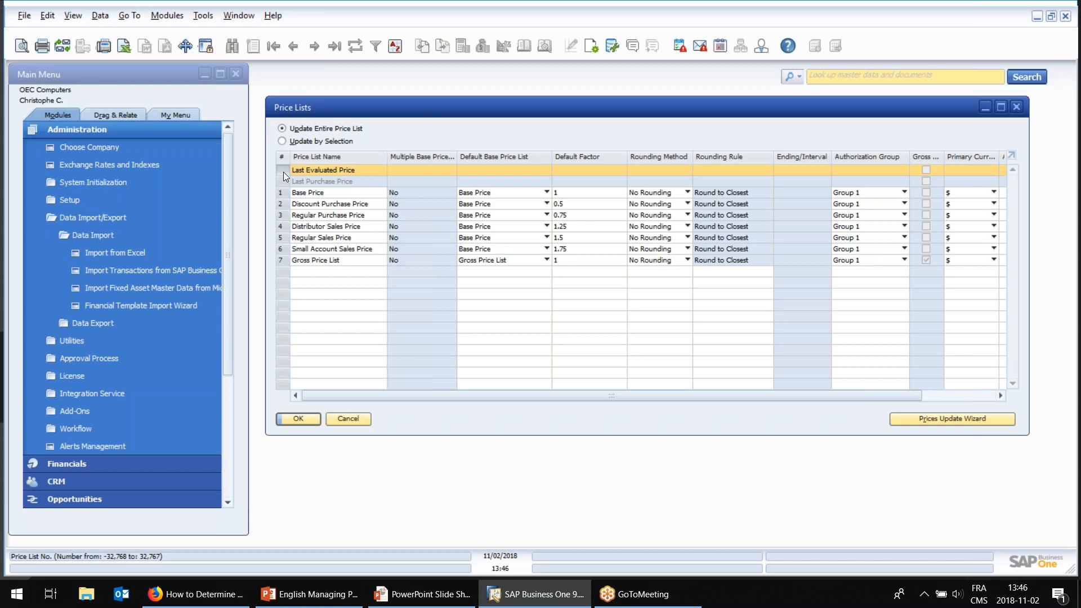
pyautogui.doubleClick(283, 171)
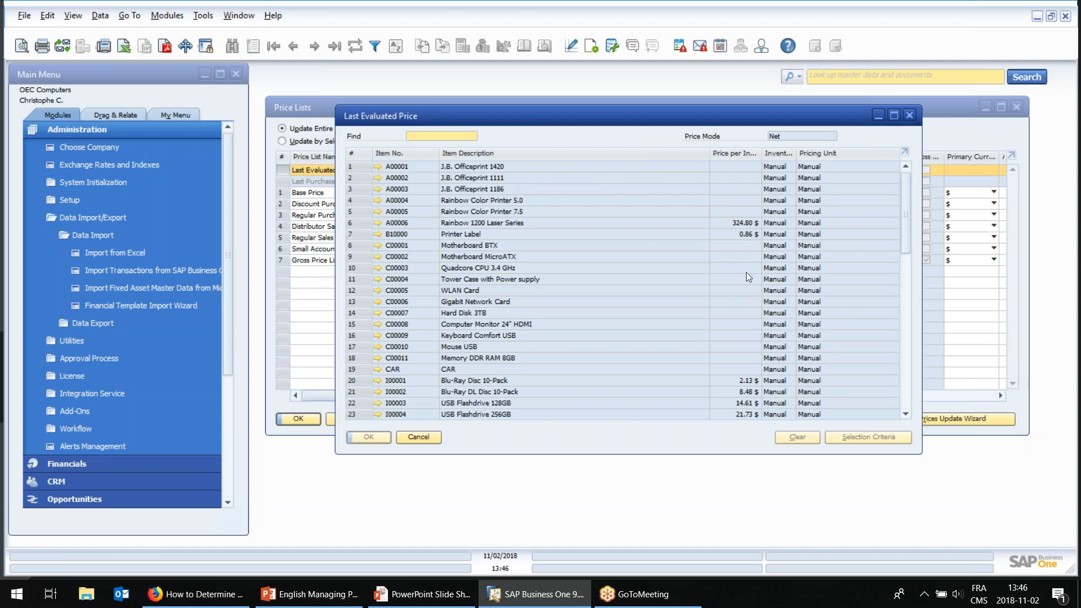
pyautogui.click(419, 437)
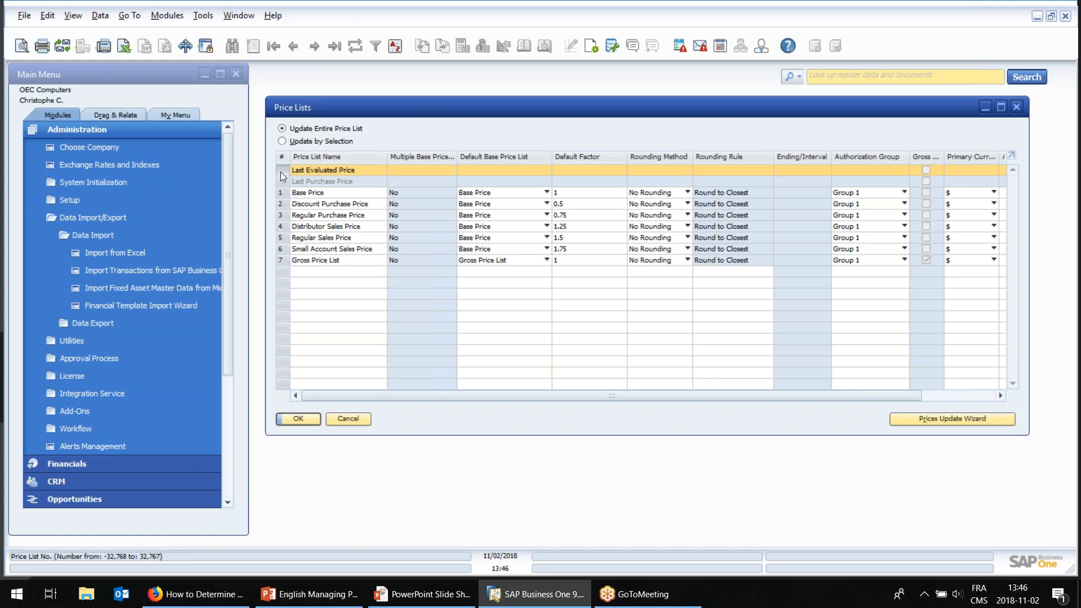
# Expand Inventory Reports in the Inventory module, review the available reports, and reposition the Price Lists window higher.
pyautogui.click(127, 130)
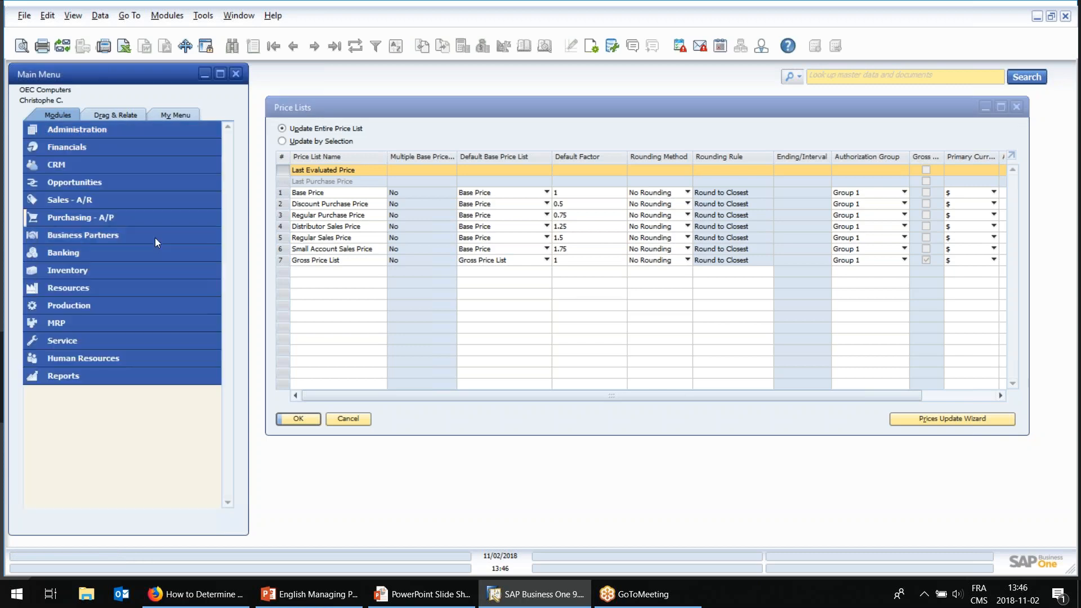
pyautogui.click(110, 270)
pyautogui.click(102, 430)
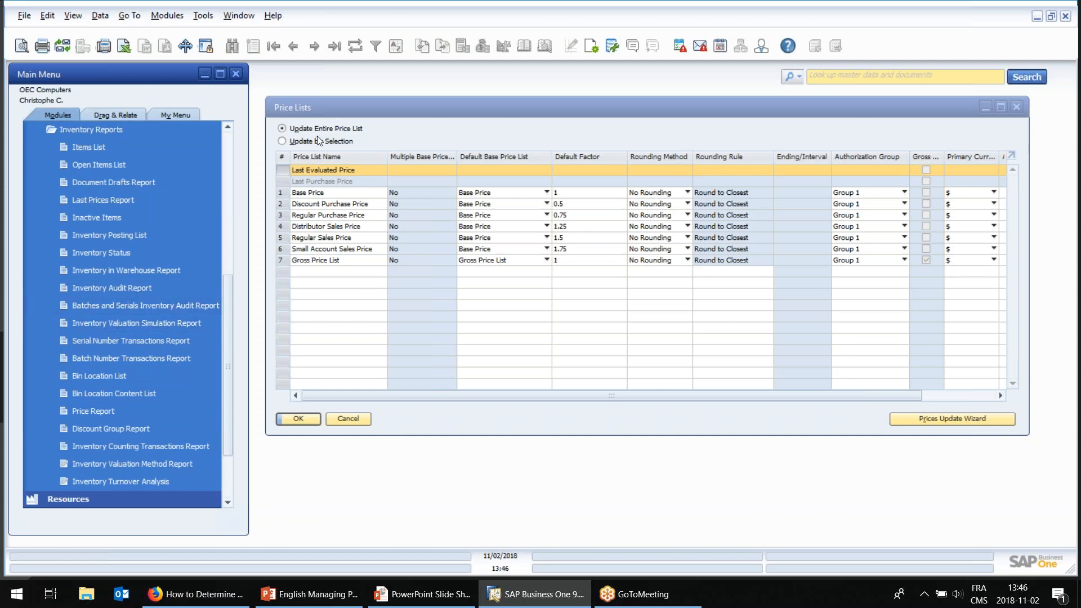
pyautogui.moveTo(319, 113); pyautogui.dragTo(324, 134)
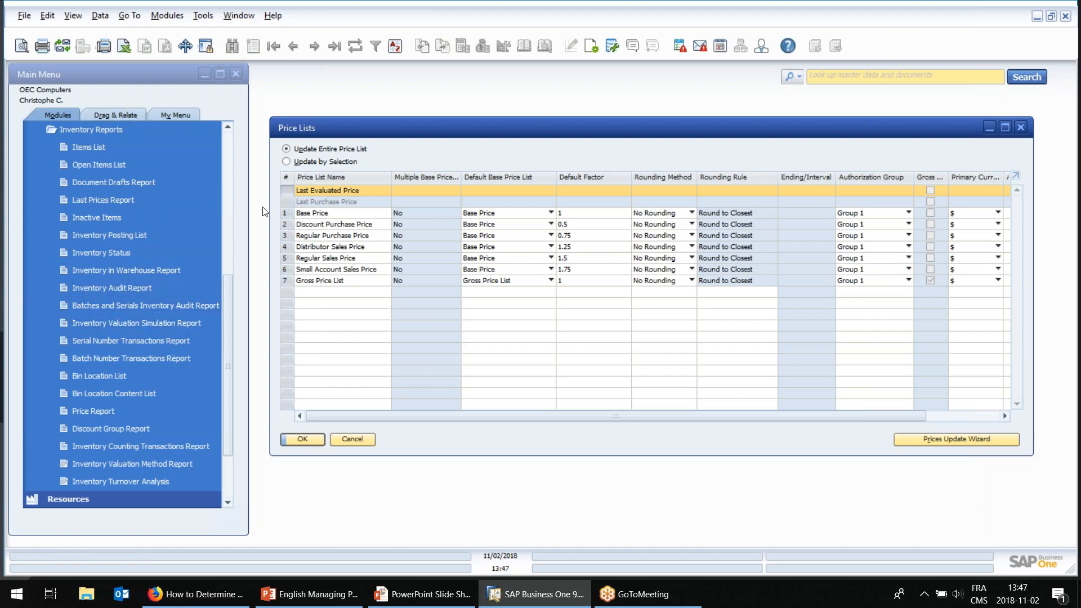
pyautogui.moveTo(349, 126); pyautogui.dragTo(341, 79)
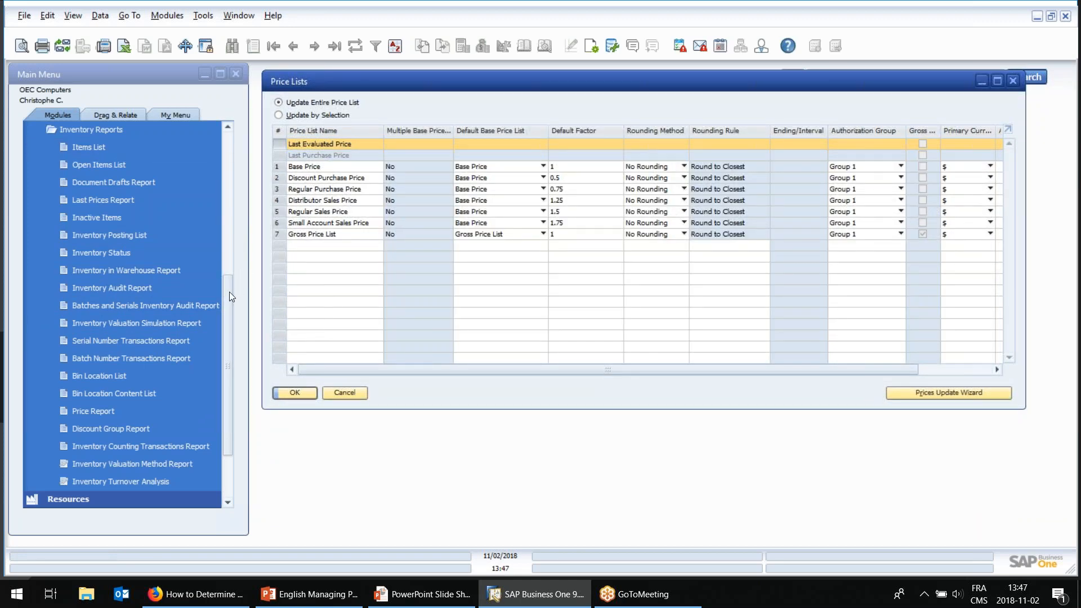
# Open Period and Volume Discounts and display the discounts for the Regular Sales Price list.
pyautogui.moveTo(228, 292); pyautogui.dragTo(221, 185)
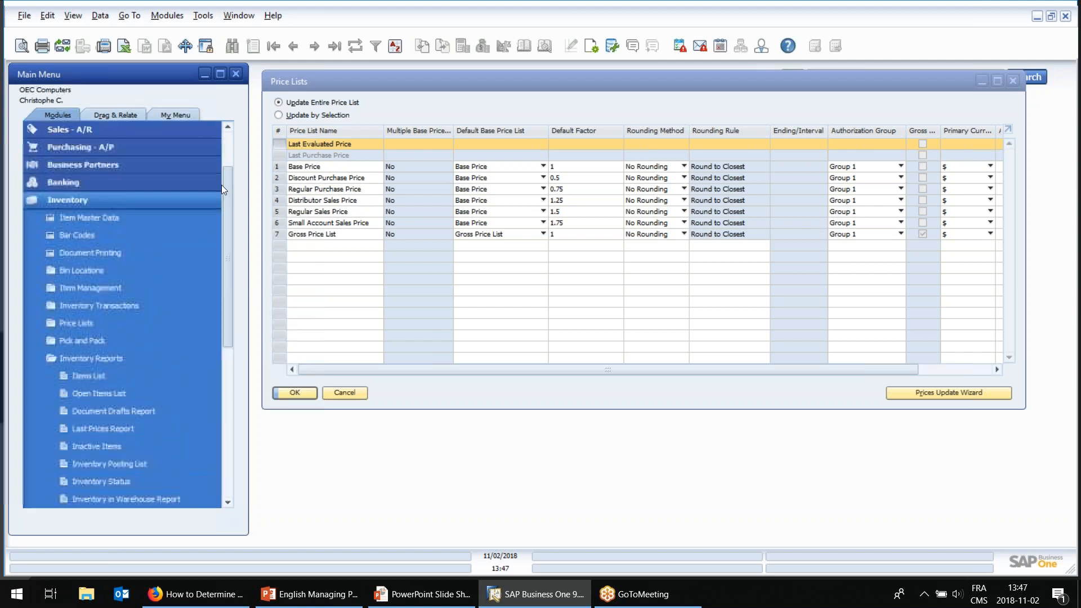
pyautogui.click(102, 329)
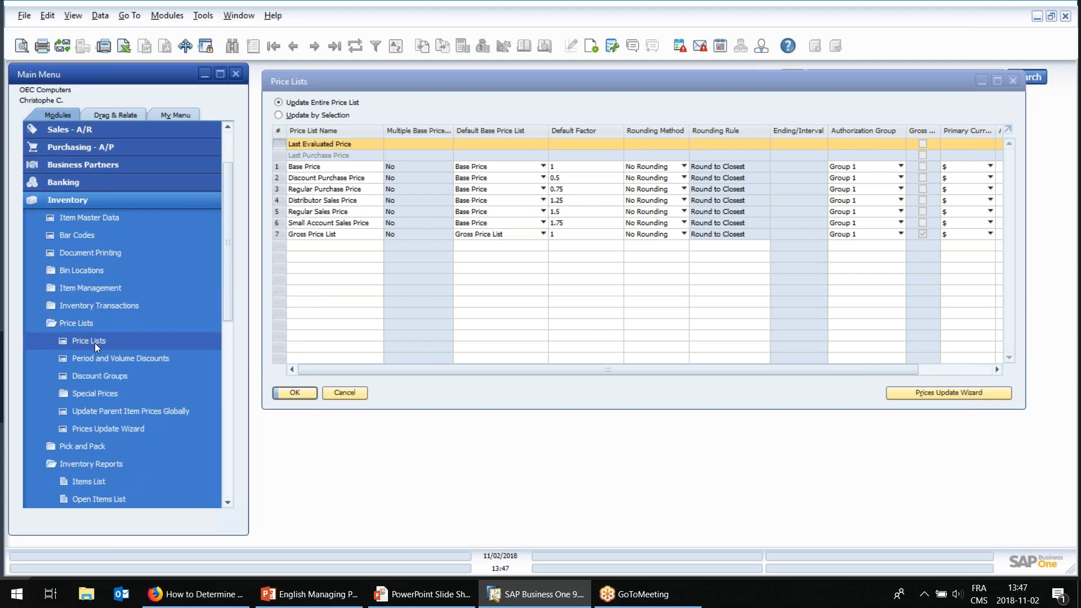
pyautogui.click(95, 359)
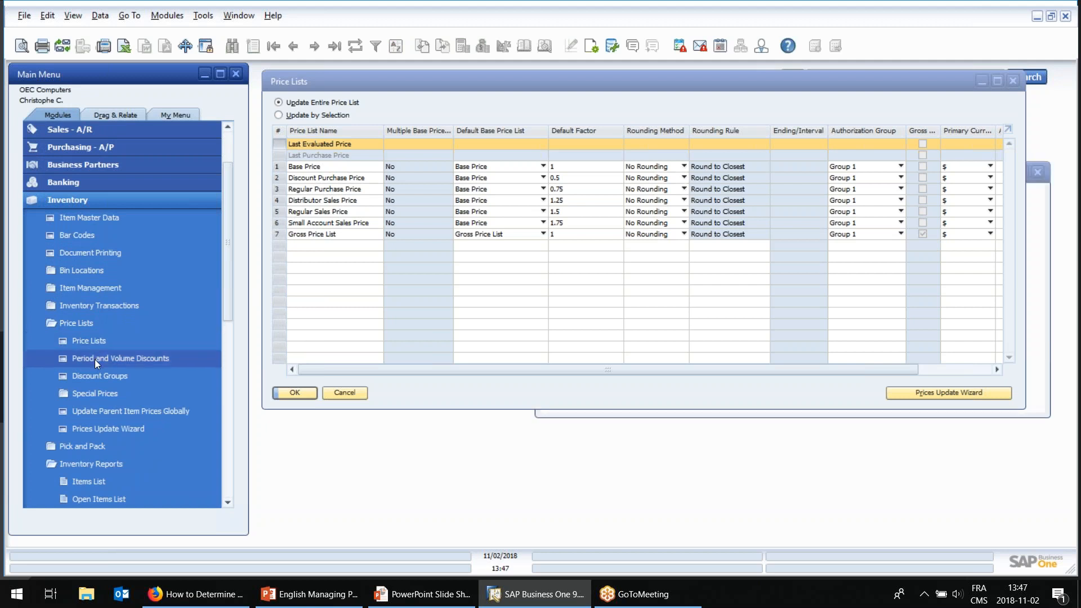
pyautogui.click(671, 193)
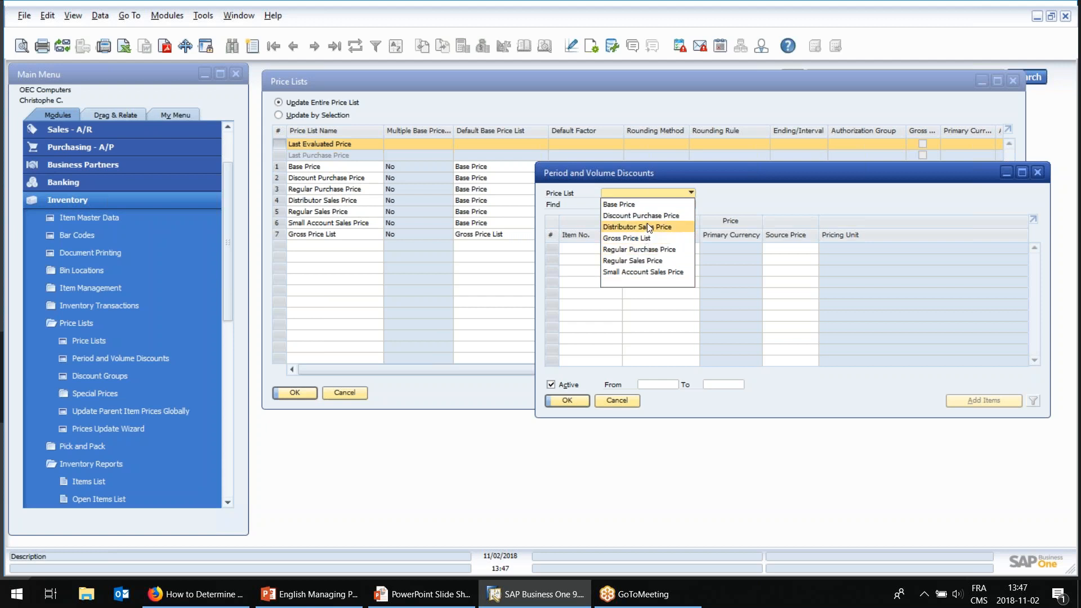
pyautogui.click(634, 262)
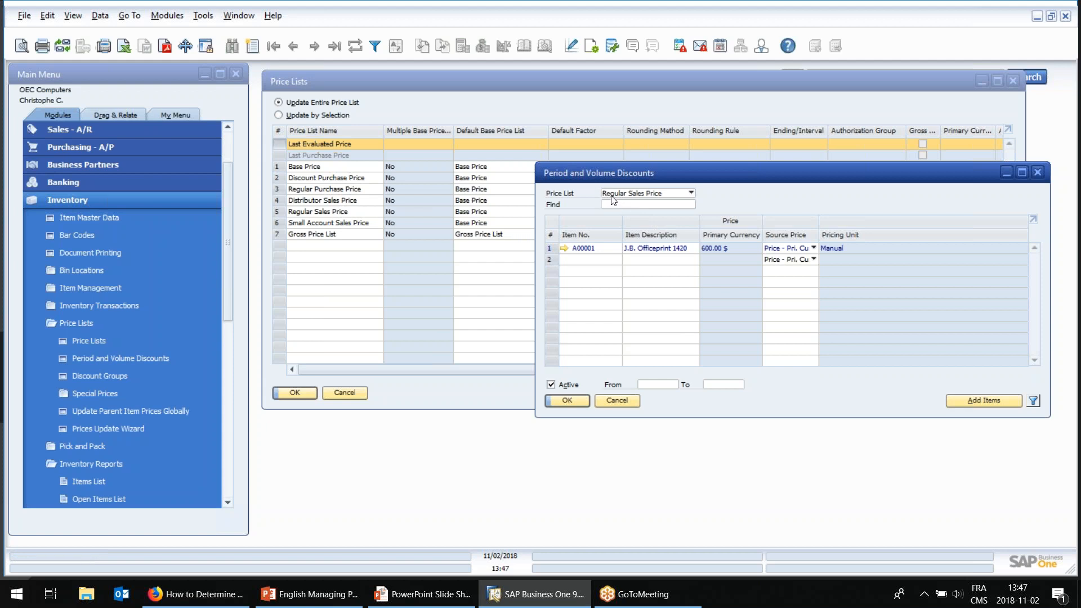
# Open the period discounts of item A00001 and examine the discount percentage and validity dates.
pyautogui.doubleClick(551, 251)
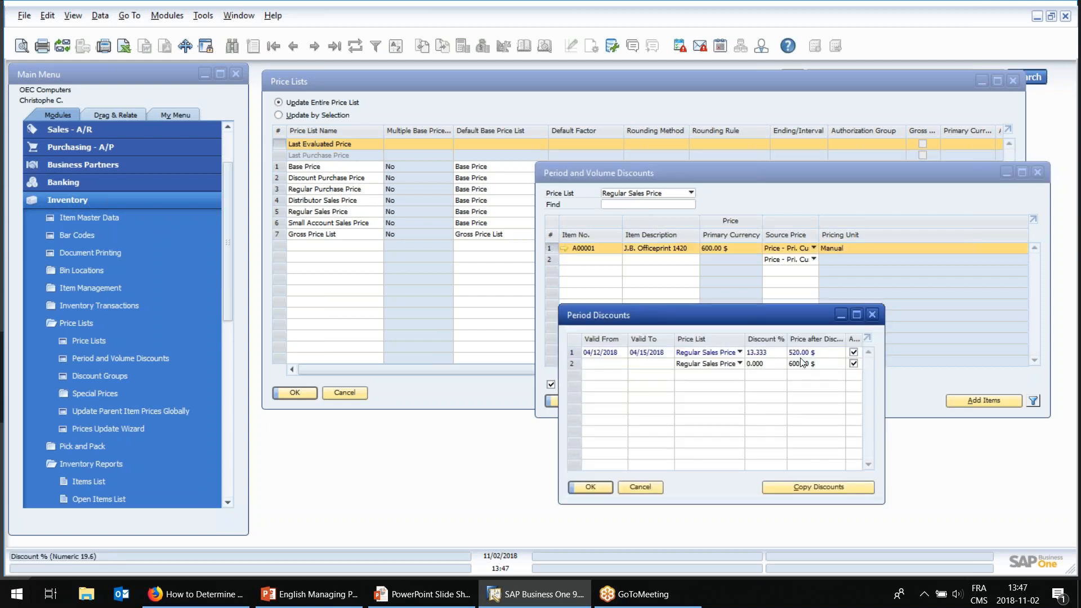
pyautogui.click(760, 355)
pyautogui.click(618, 354)
pyautogui.click(680, 353)
pyautogui.click(660, 353)
pyautogui.click(658, 353)
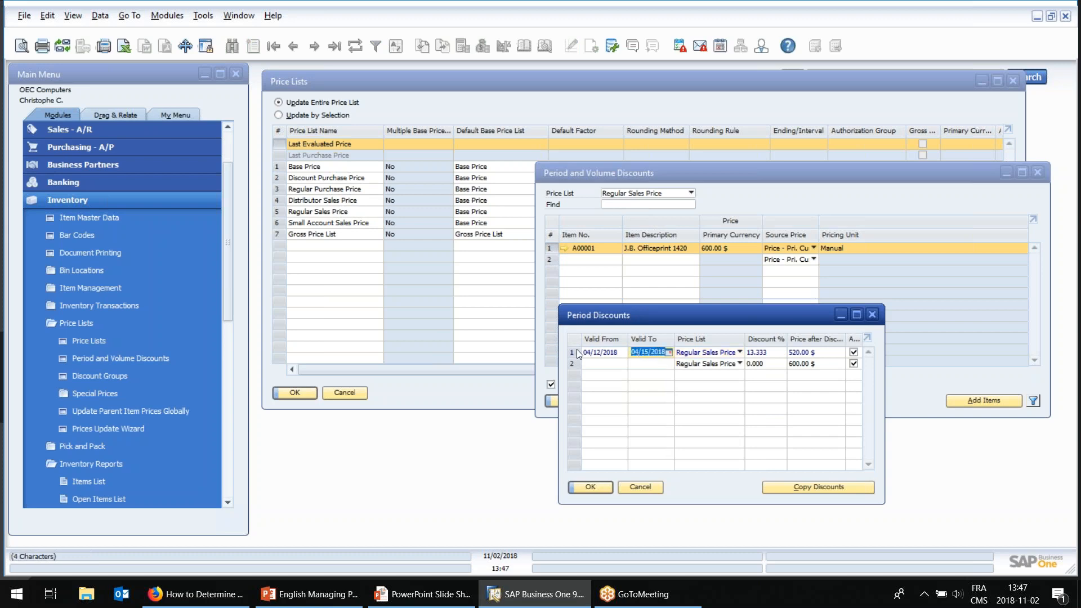
# Review the volume discounts behind the first period discount, and cancel out of both discount windows.
pyautogui.doubleClick(576, 350)
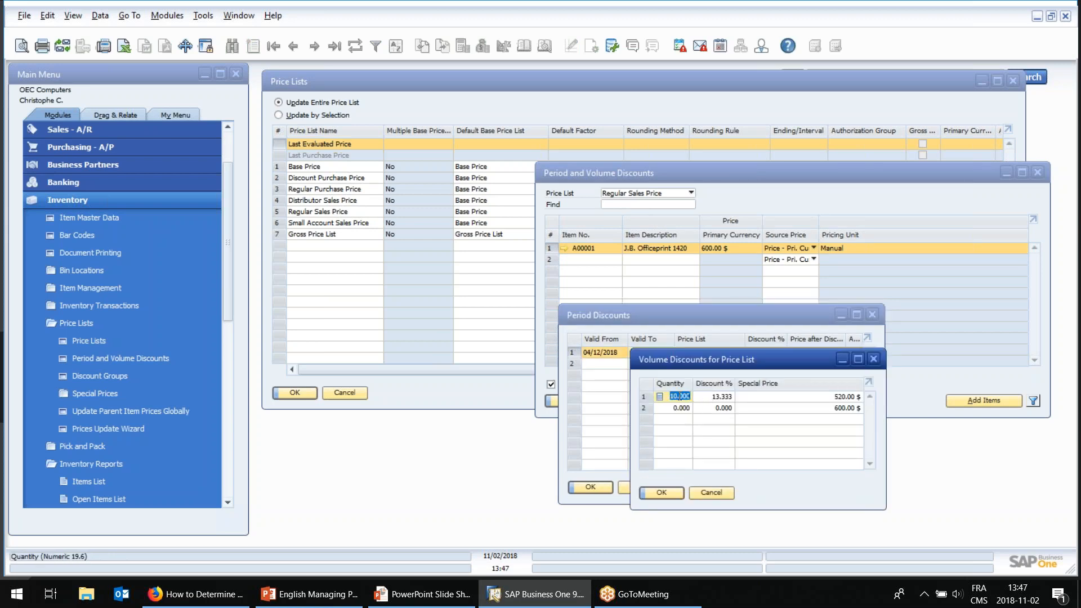
pyautogui.click(711, 492)
pyautogui.click(640, 487)
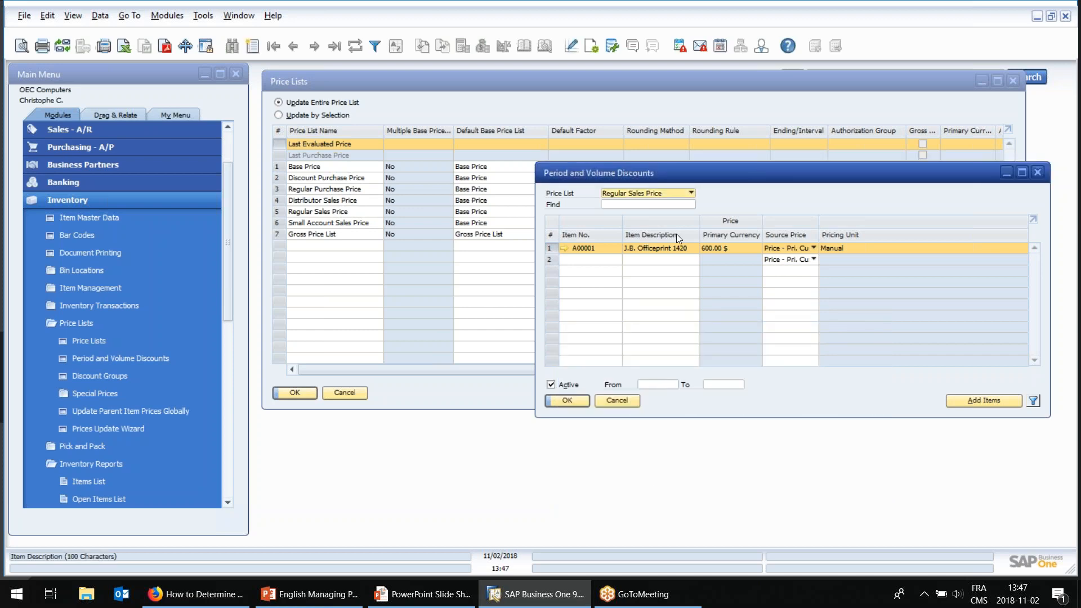
pyautogui.click(660, 376)
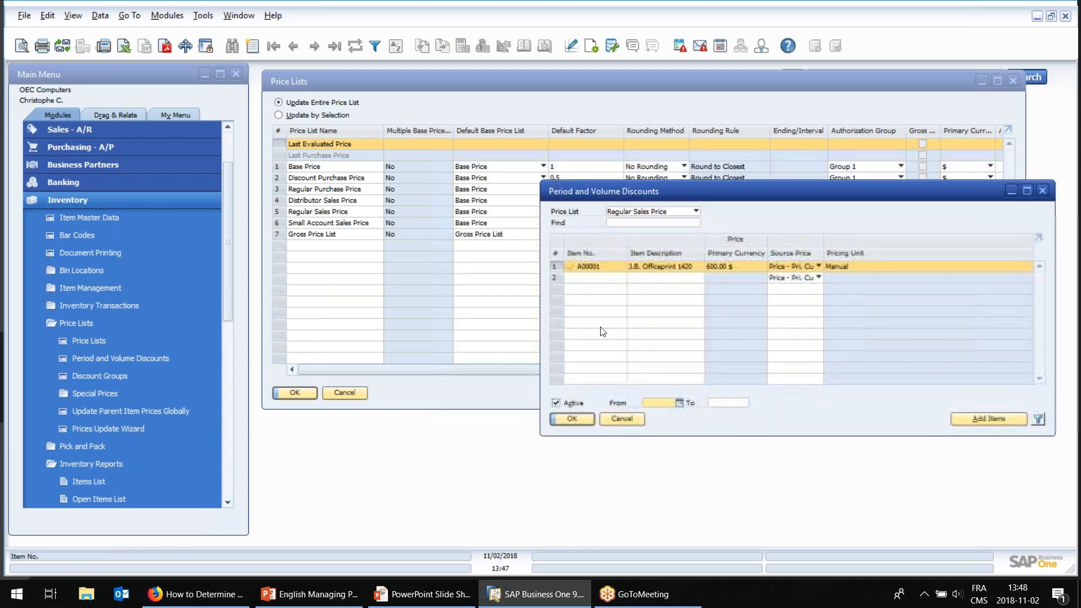
# Open Discount Groups, review the type options, and inspect the item group discounts in the All BPs record.
pyautogui.click(126, 376)
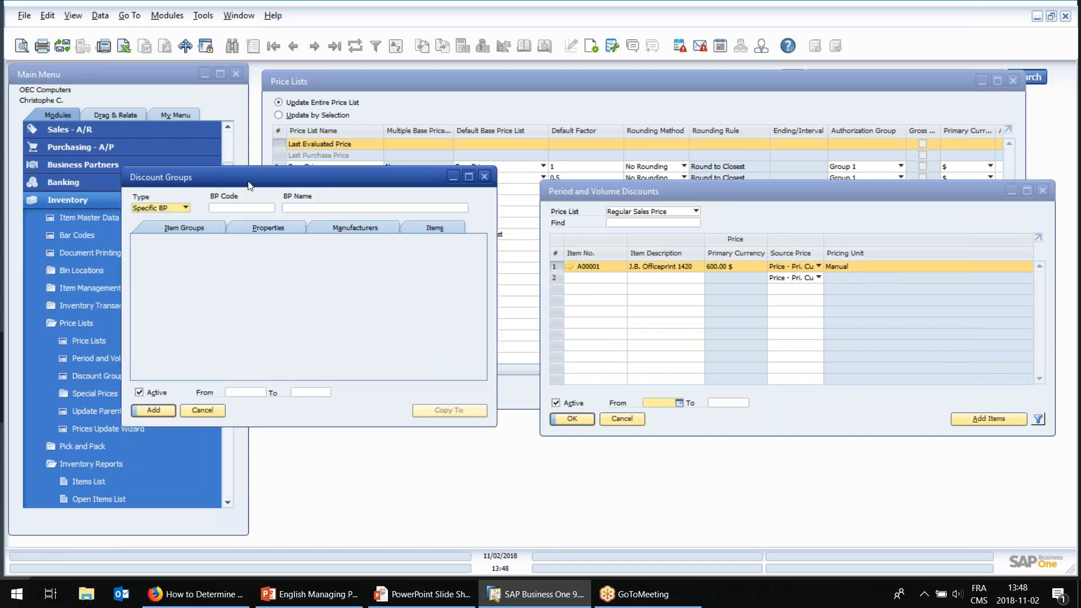
pyautogui.click(170, 211)
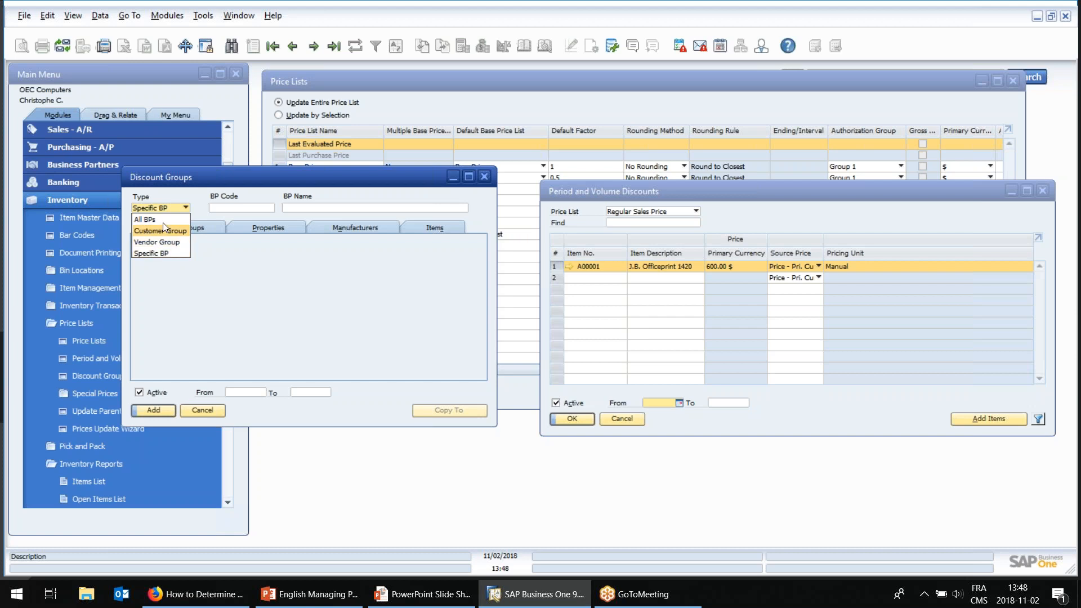
pyautogui.click(229, 185)
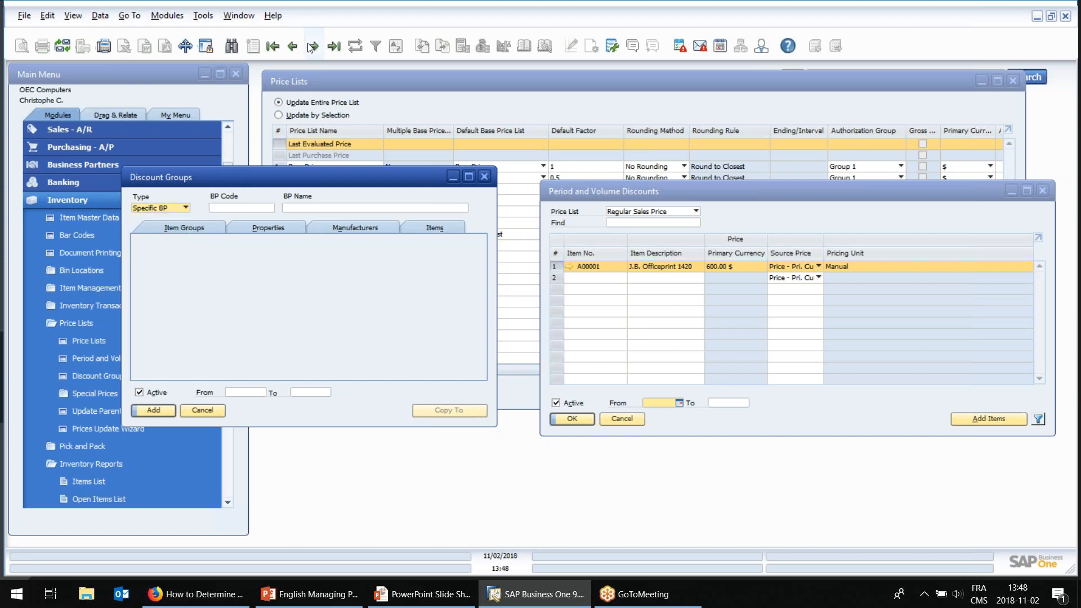
pyautogui.click(292, 45)
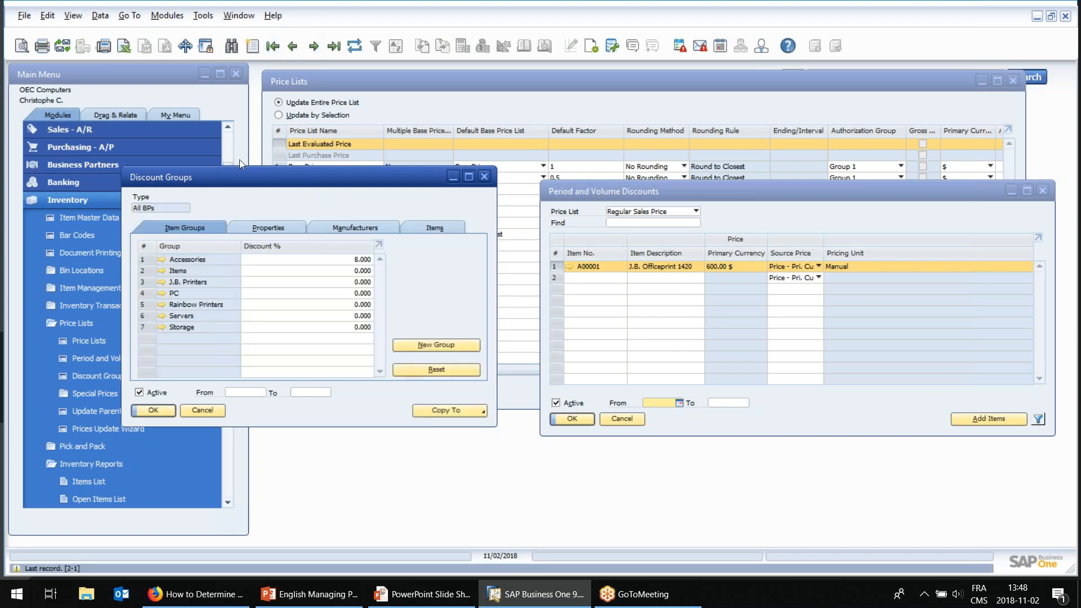
pyautogui.click(266, 262)
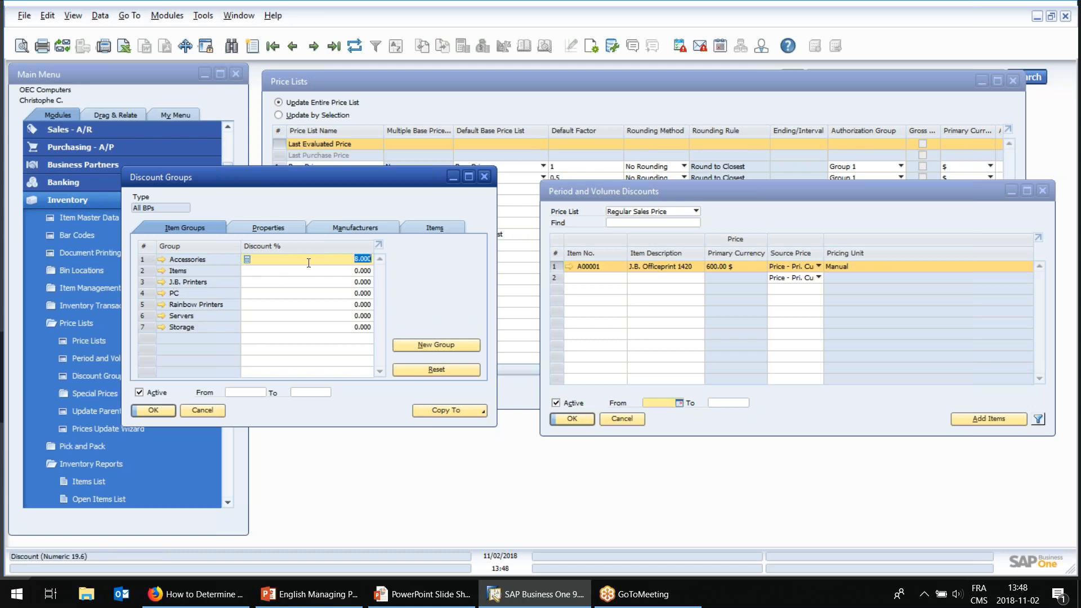
# Review the discount percentages by item property, including No Fat, No sugar added, Non-Perishable and Perishable.
pyautogui.click(272, 229)
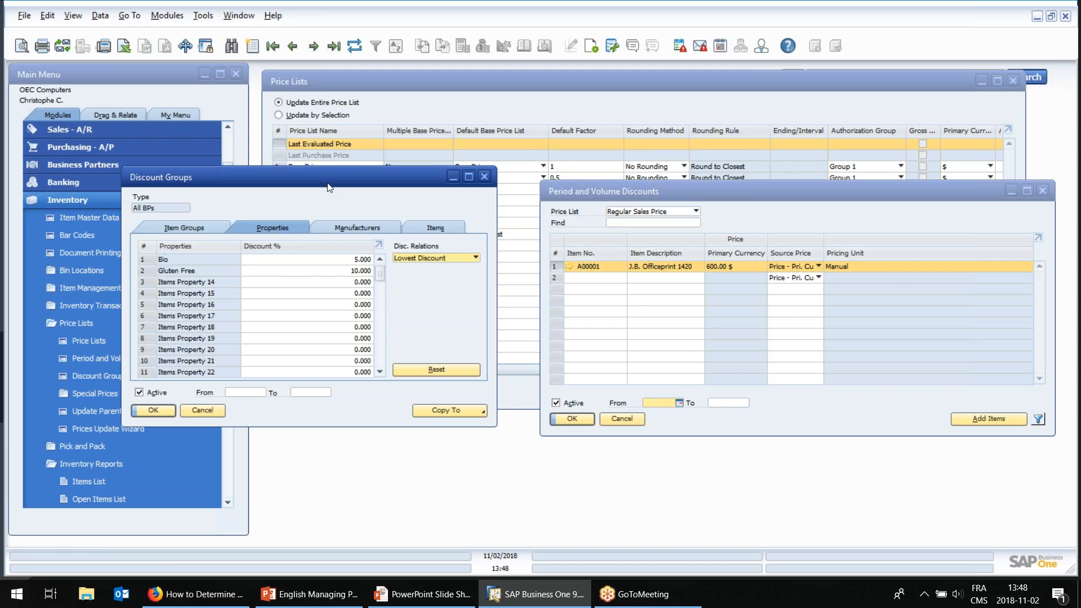
pyautogui.moveTo(352, 171); pyautogui.dragTo(384, 155)
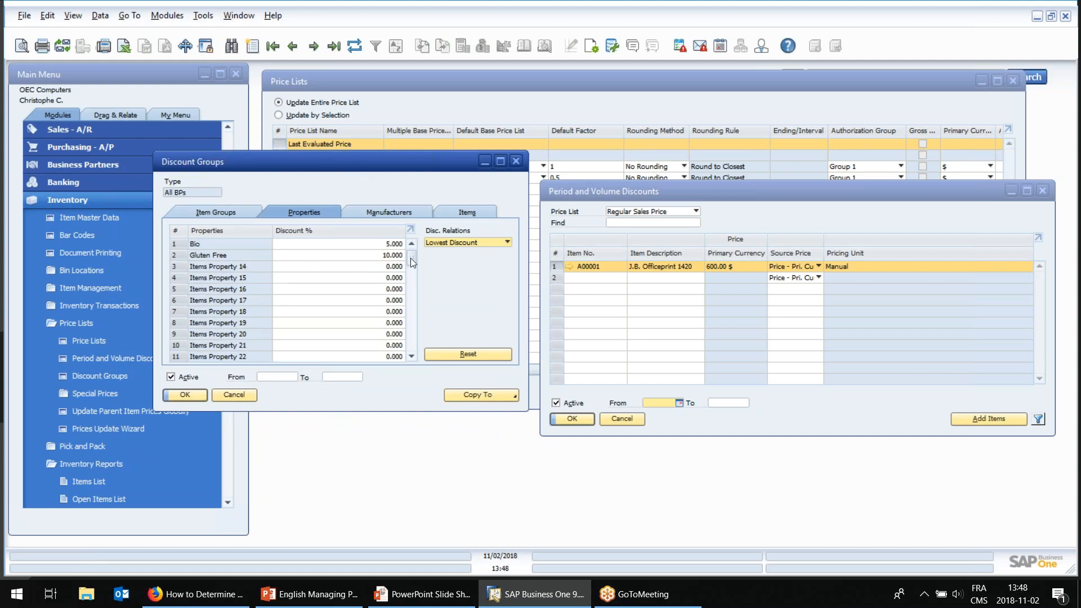
pyautogui.moveTo(410, 257); pyautogui.dragTo(420, 346)
pyautogui.click(337, 299)
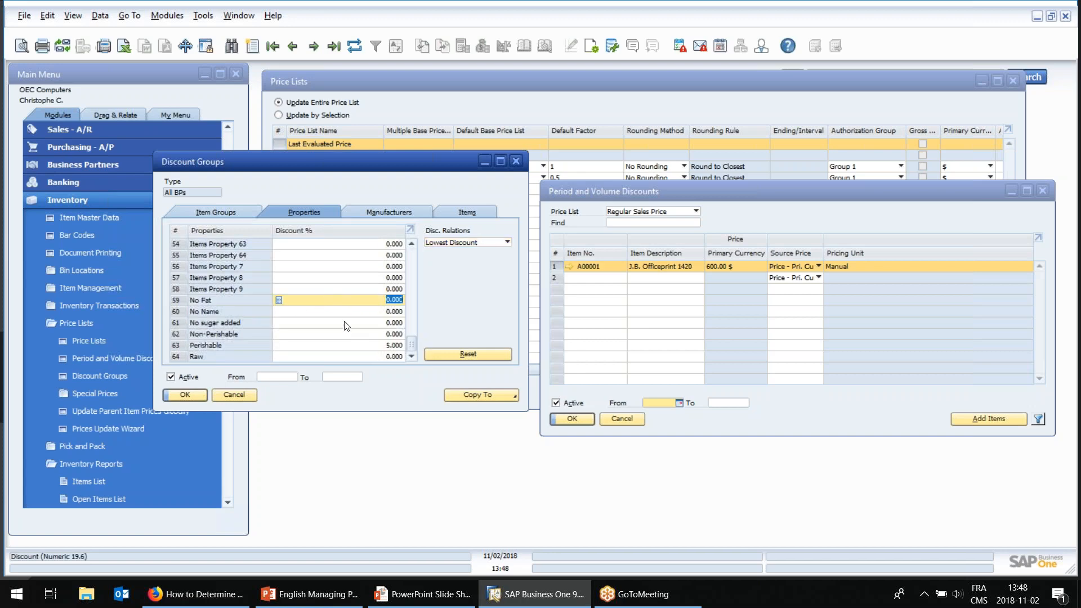
pyautogui.click(346, 323)
pyautogui.click(338, 335)
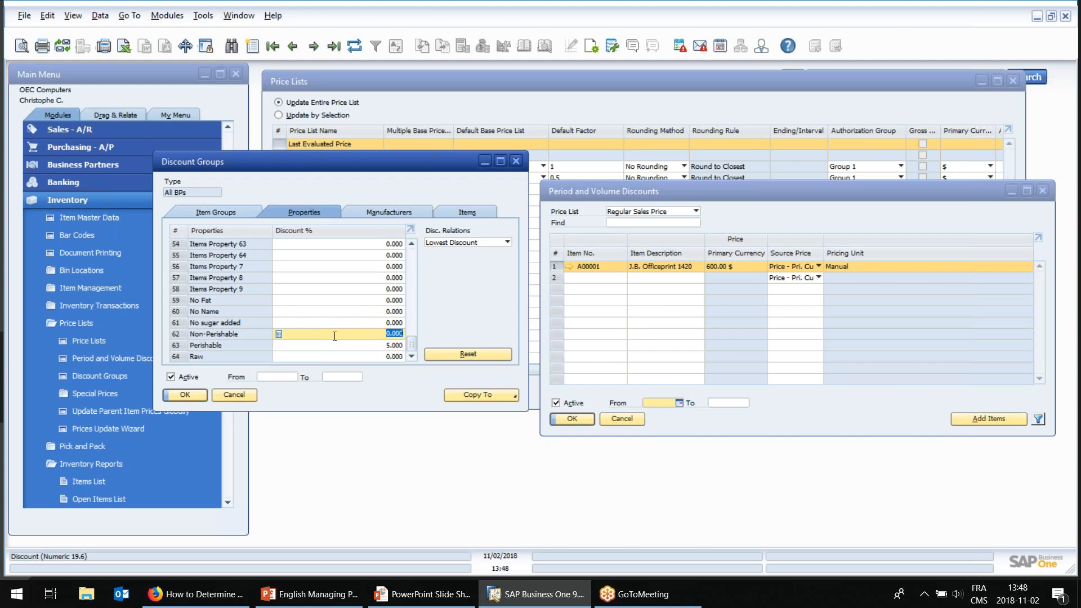
pyautogui.click(330, 345)
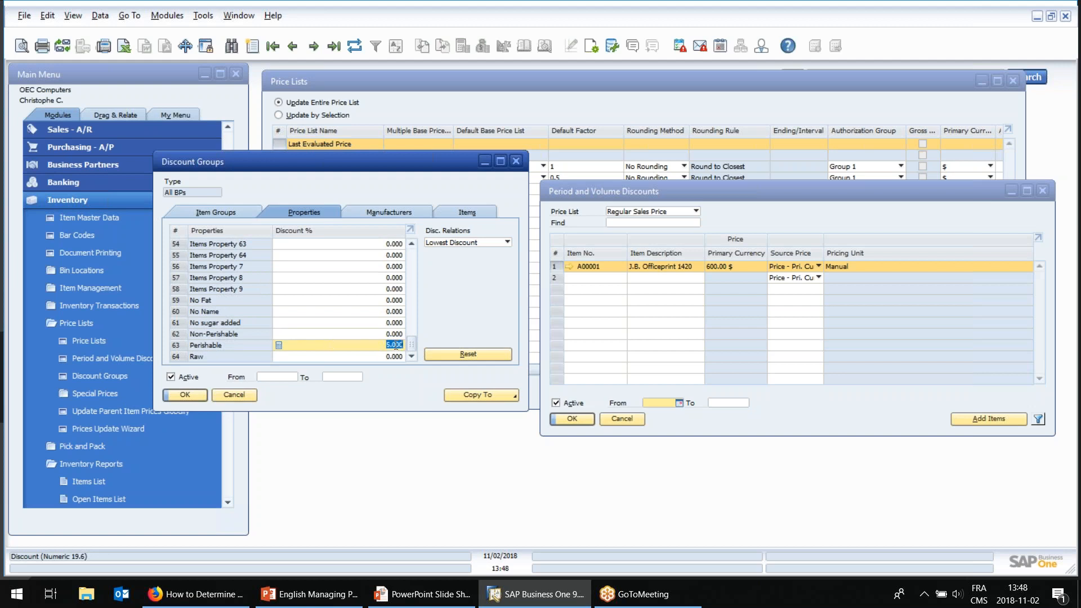
pyautogui.press('Up')
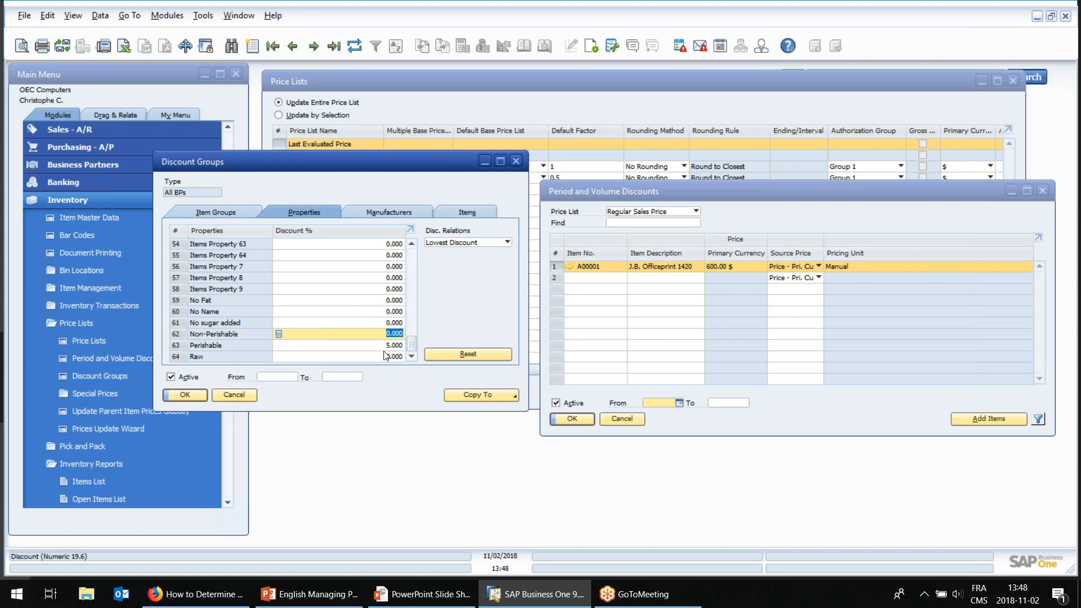
# Set the discount for the Raw property to 10 percent and review the available discount relation options.
pyautogui.press('Down')
pyautogui.press('Down')
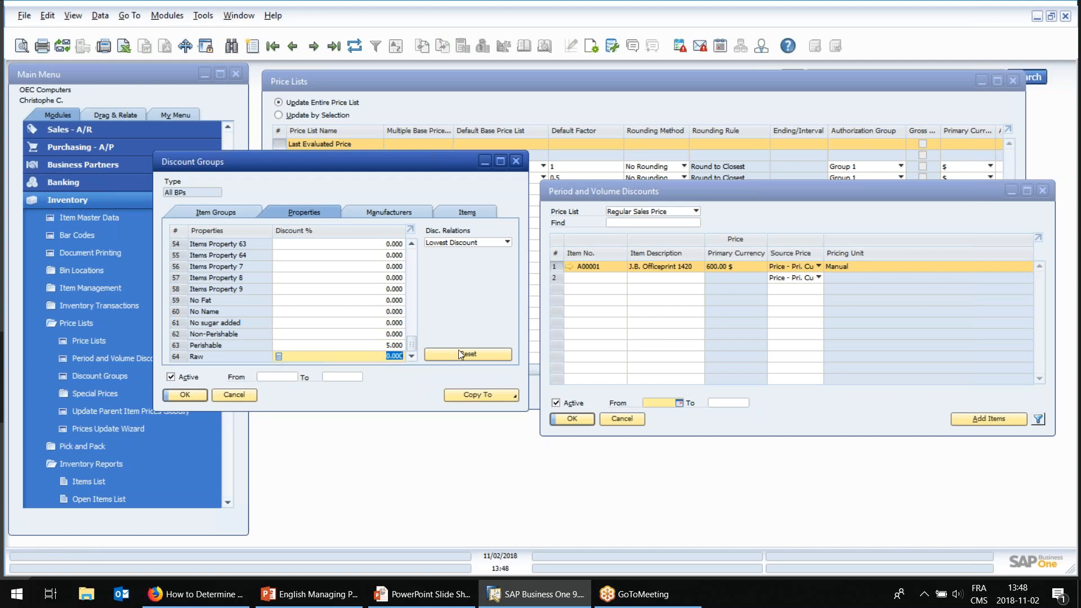
pyautogui.click(459, 352)
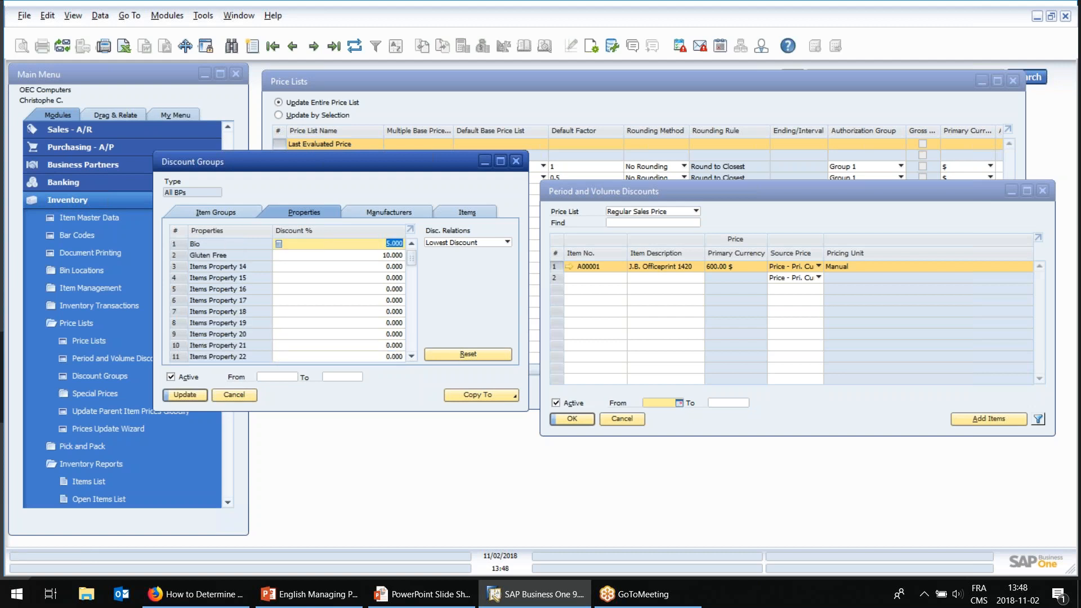
pyautogui.moveTo(413, 252); pyautogui.dragTo(412, 351)
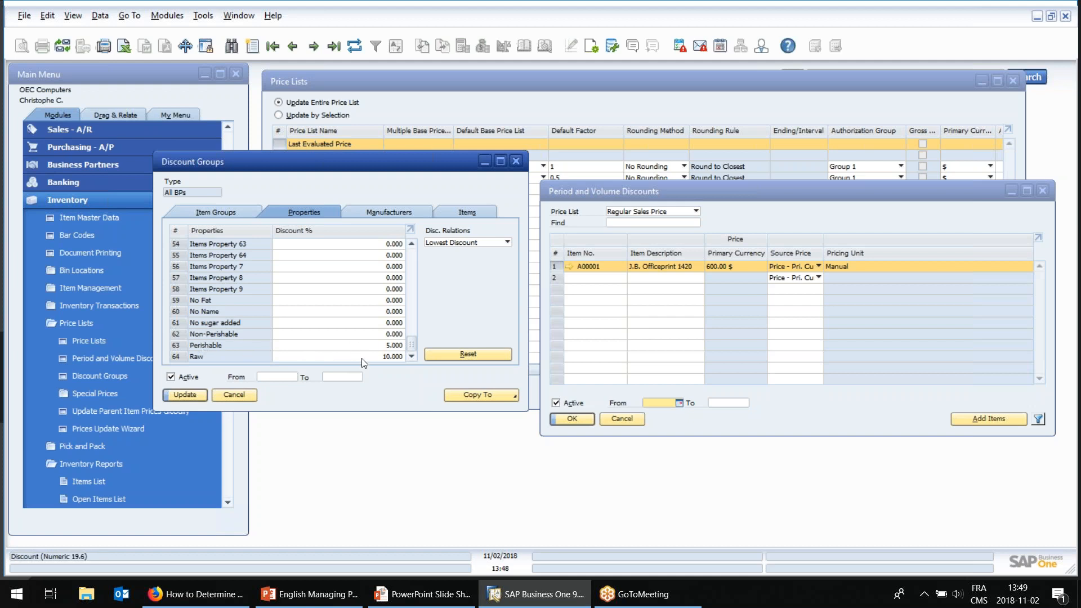
pyautogui.click(454, 246)
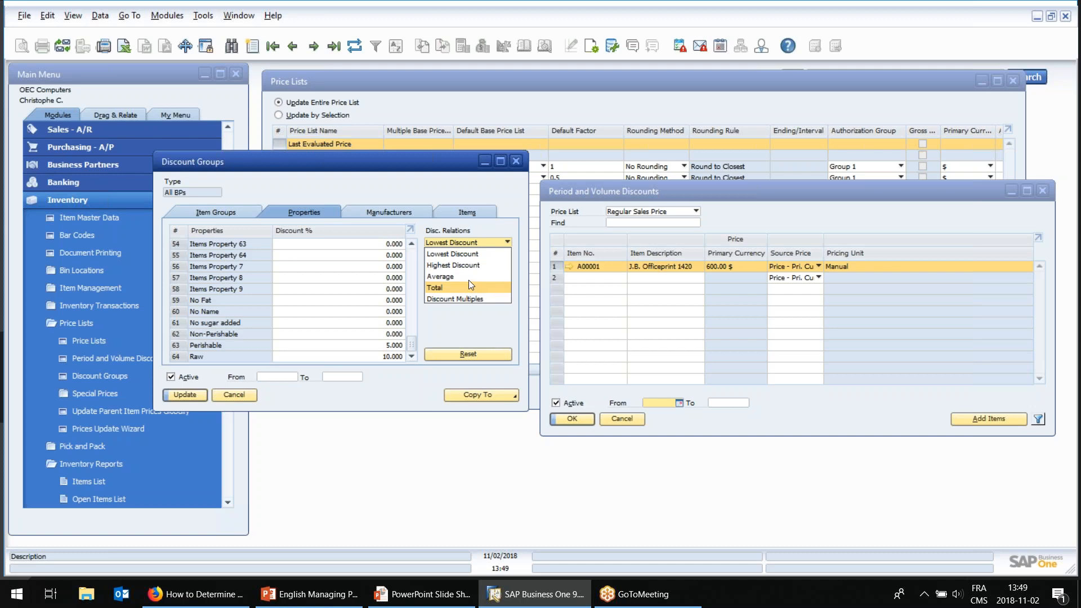
pyautogui.click(435, 194)
# Review the manufacturer discounts, check the manufacturer options in the last item's master data, and close that record.
pyautogui.click(395, 212)
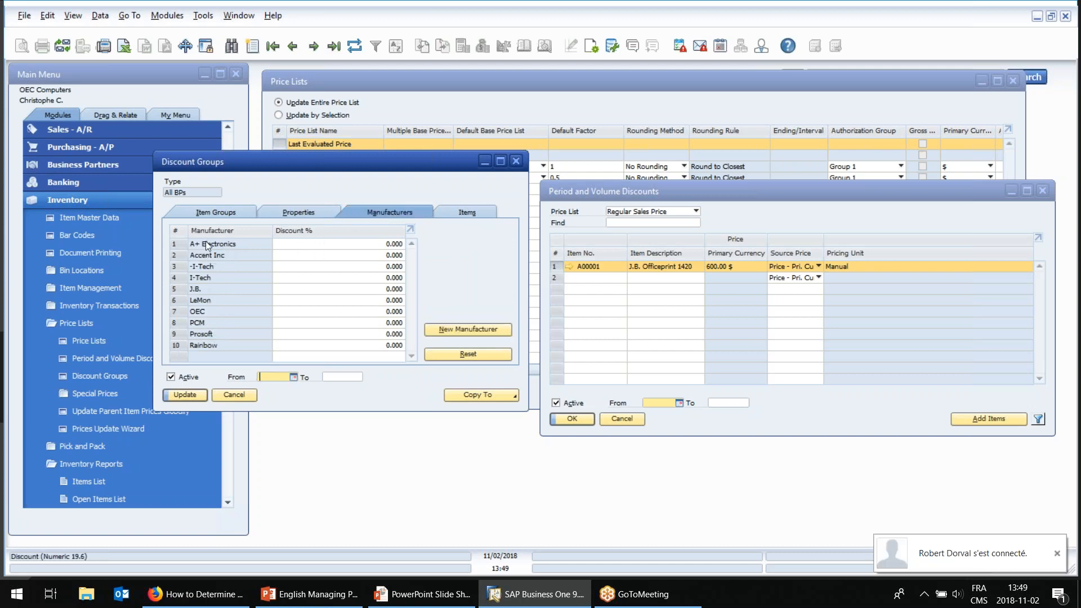
pyautogui.click(77, 222)
pyautogui.click(290, 49)
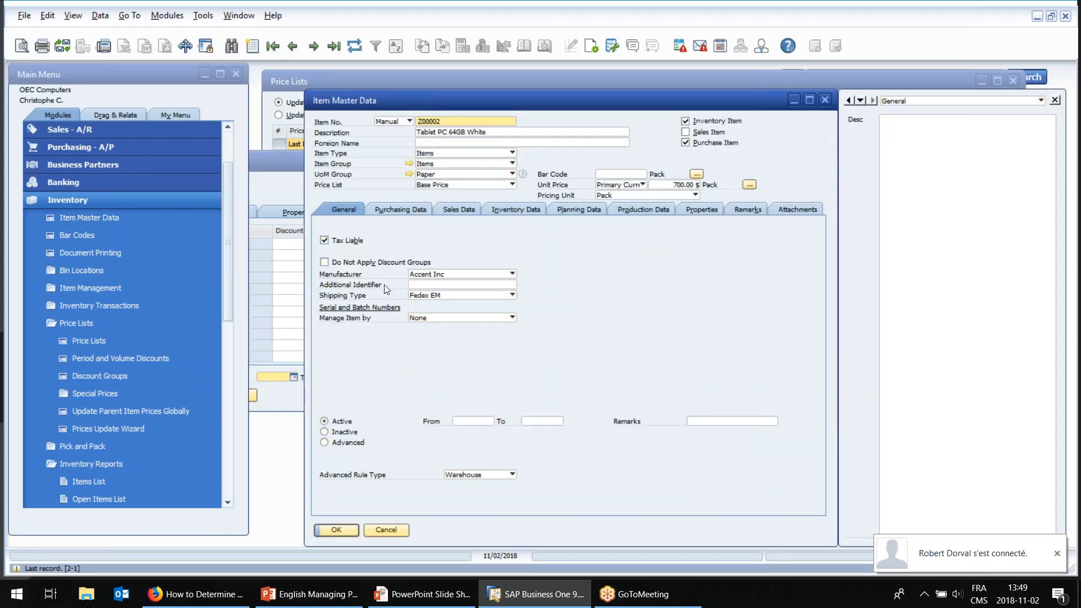
pyautogui.click(426, 274)
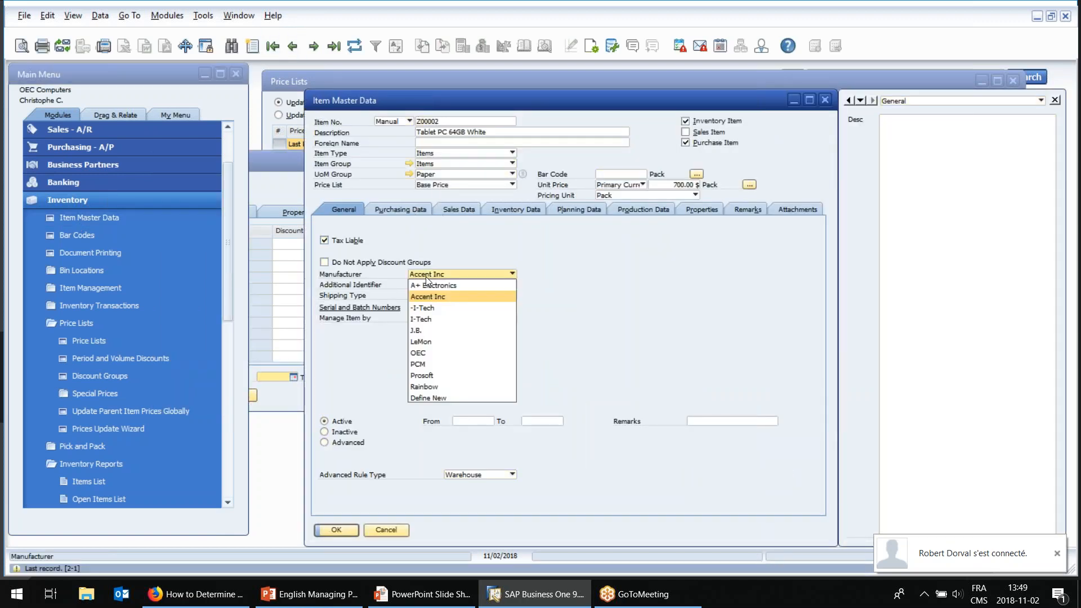
pyautogui.click(394, 536)
pyautogui.click(394, 529)
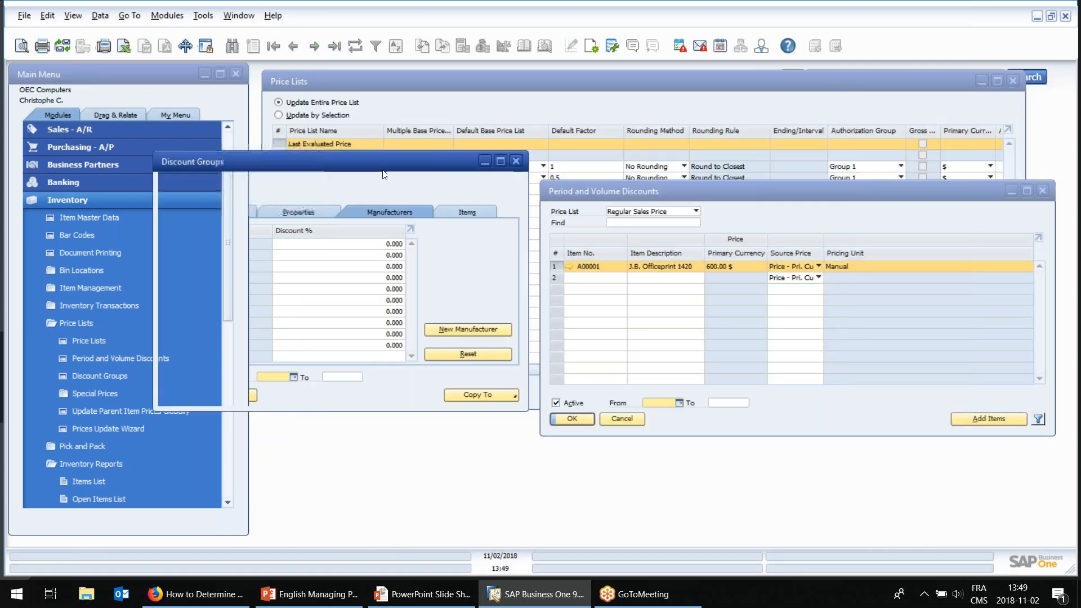
# Review the discount percentages defined for individual items, including the item Prix, in the All BPs discount group.
pyautogui.click(361, 243)
pyautogui.click(458, 212)
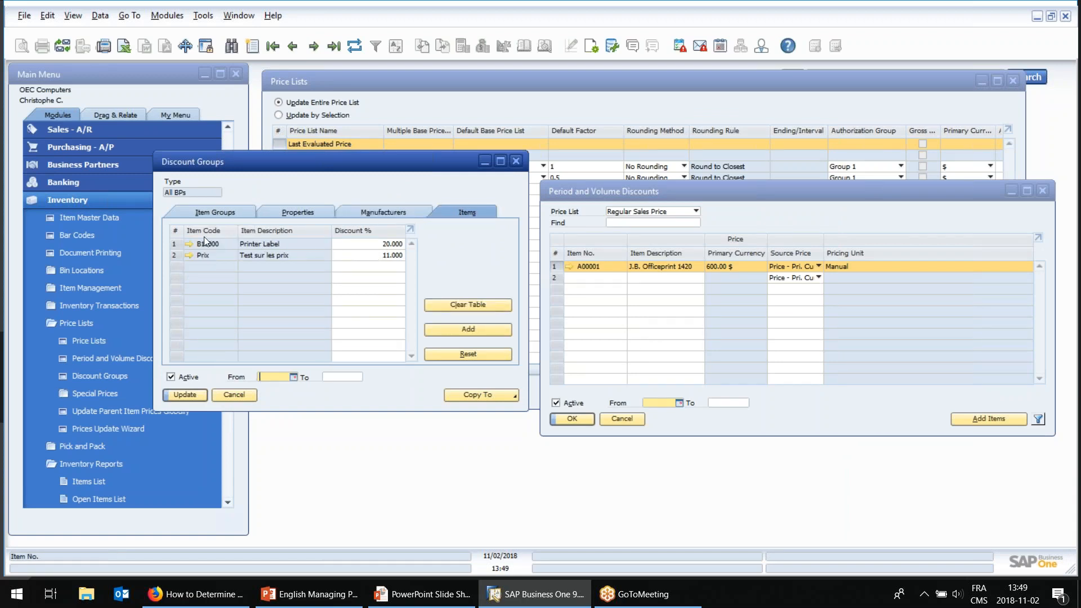
pyautogui.click(391, 257)
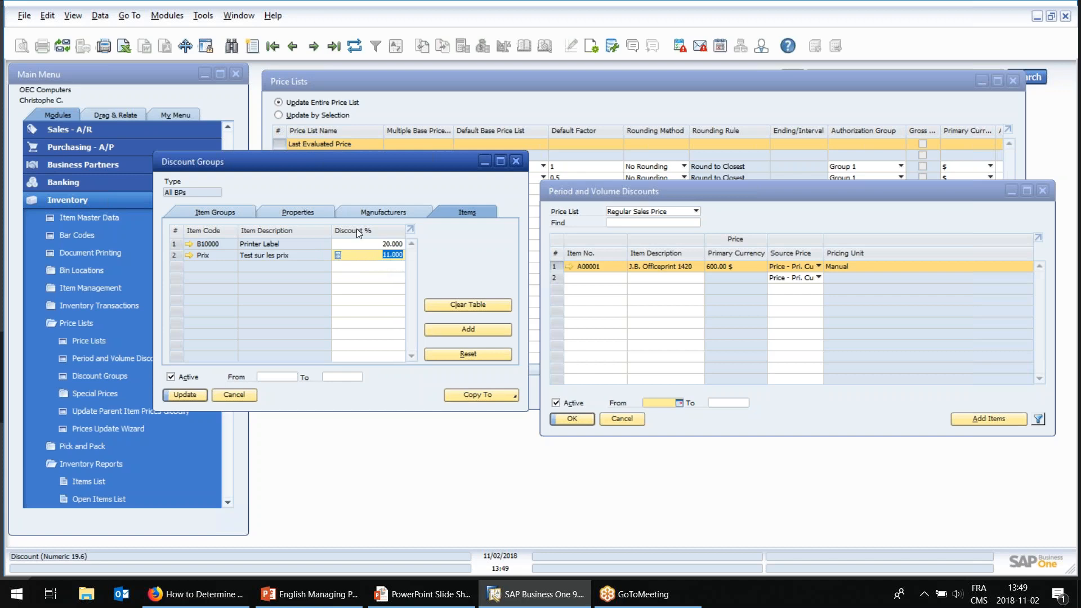
# Compare the All BPs discounts by item group, property and manufacturer, including Accessories and Raw.
pyautogui.click(234, 214)
pyautogui.click(307, 246)
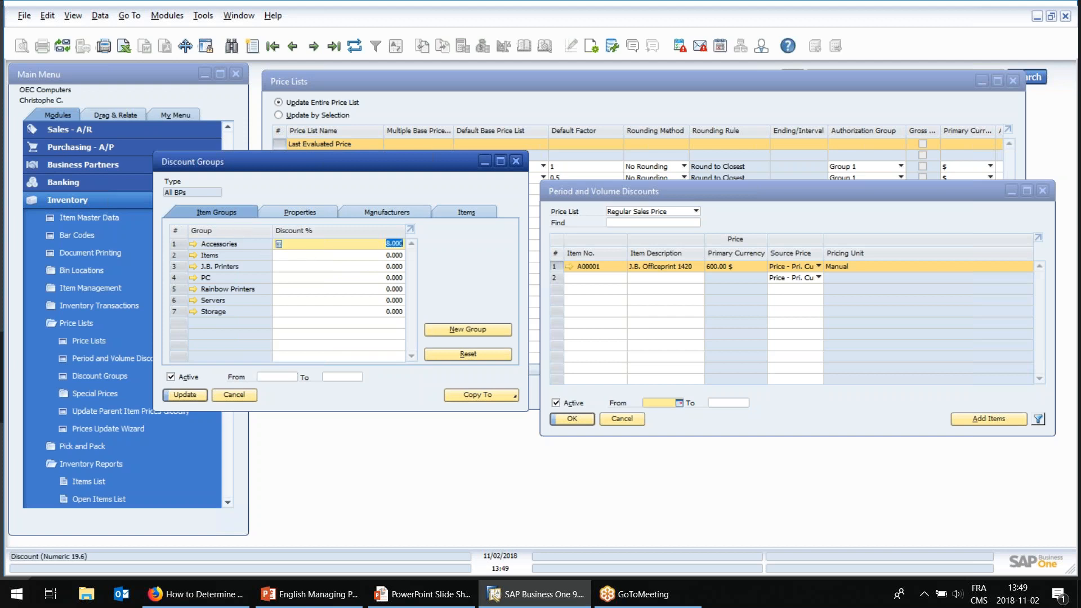
pyautogui.click(301, 212)
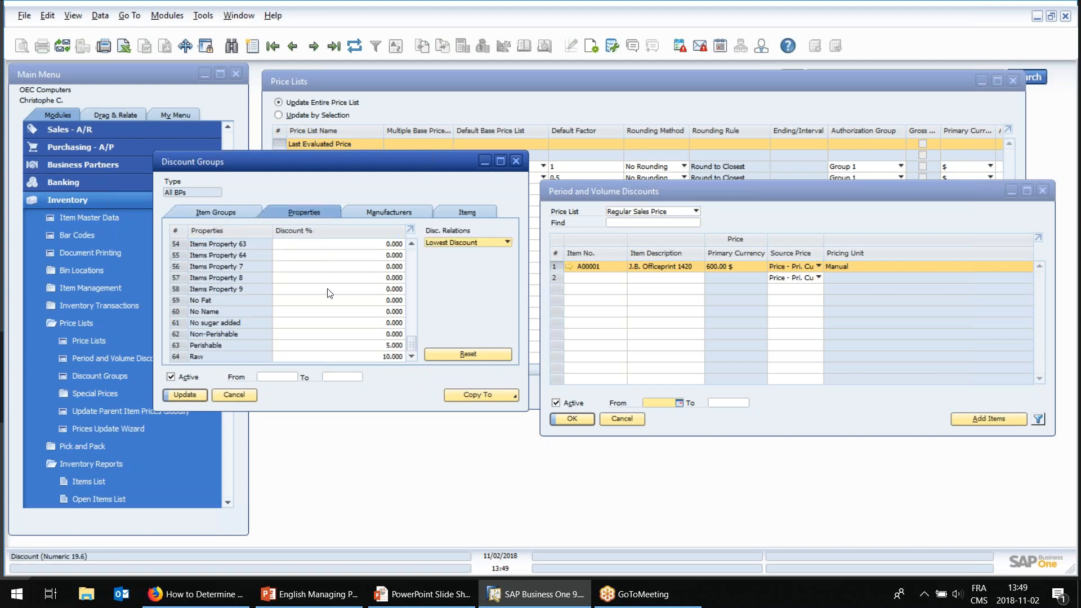
pyautogui.click(303, 356)
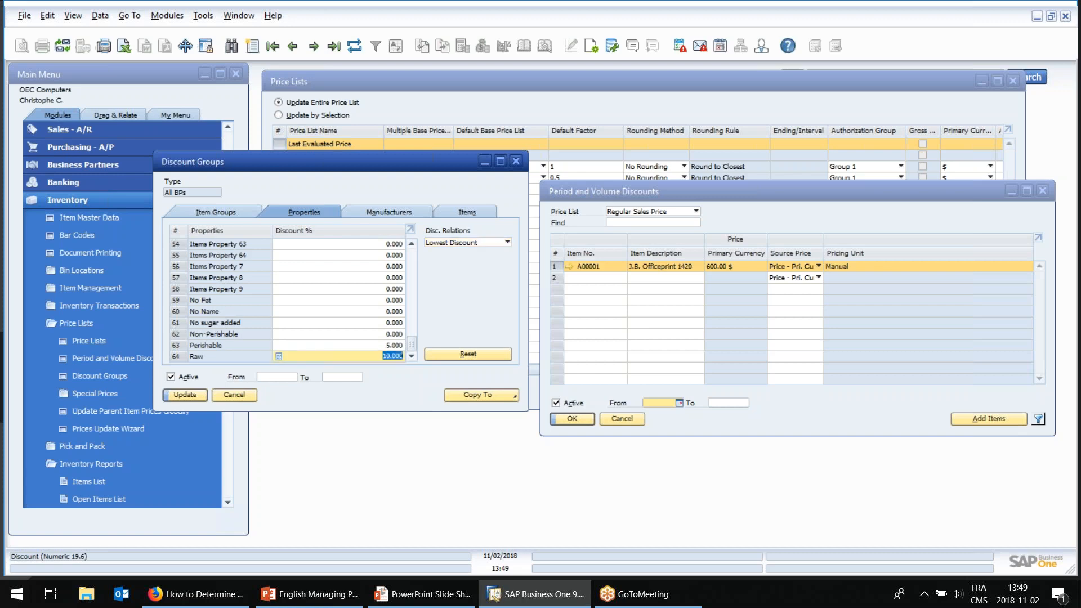
pyautogui.click(381, 212)
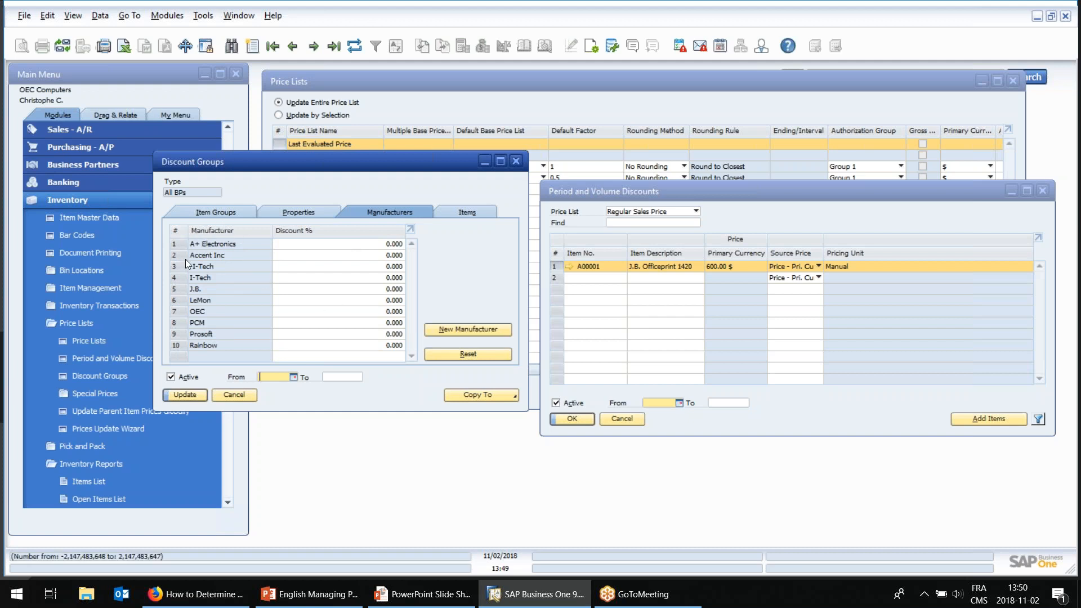
# Open the master data of the first business partner, Maxi-Teq, and examine its payment terms and discount group settings.
pyautogui.click(91, 166)
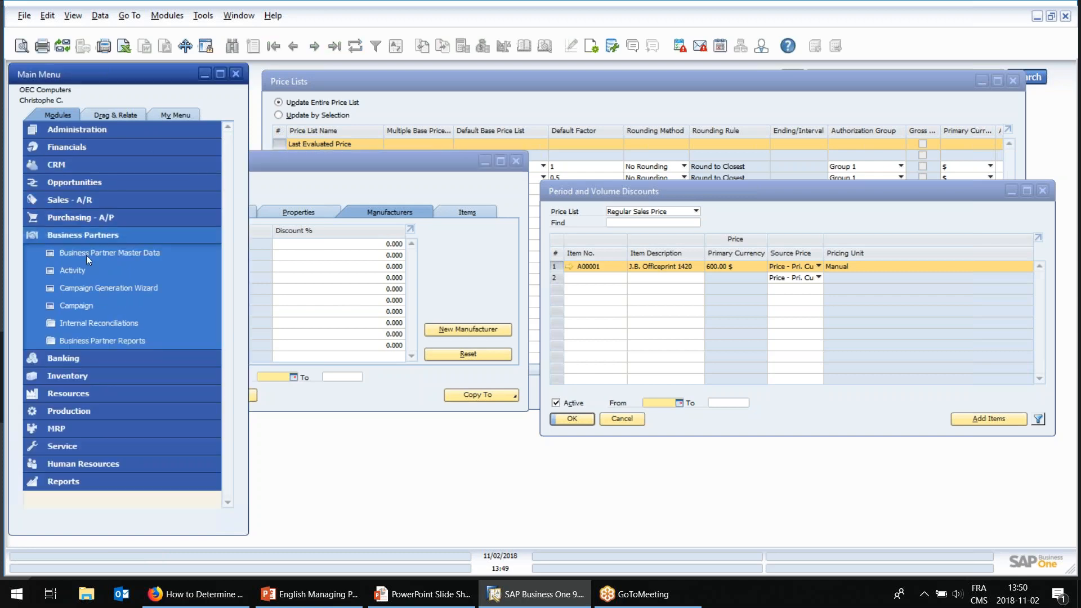
pyautogui.click(88, 255)
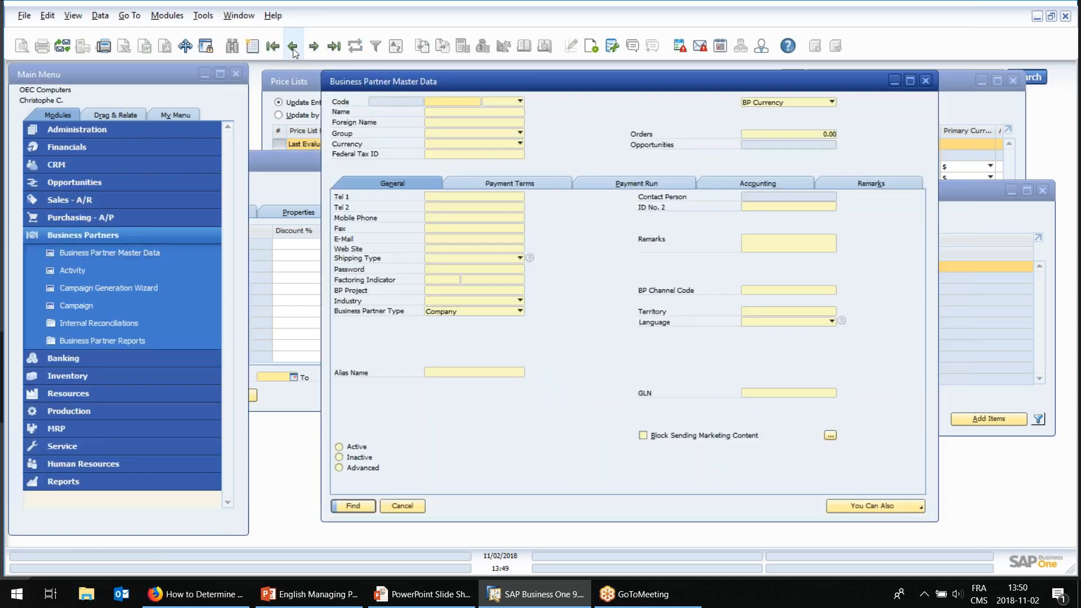
pyautogui.click(274, 47)
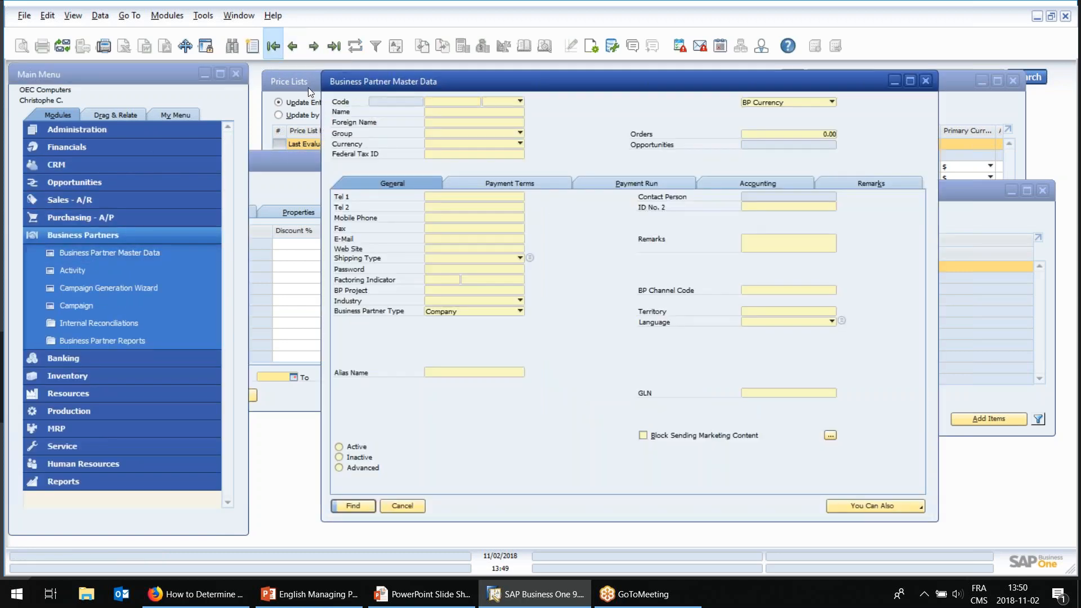
pyautogui.click(557, 189)
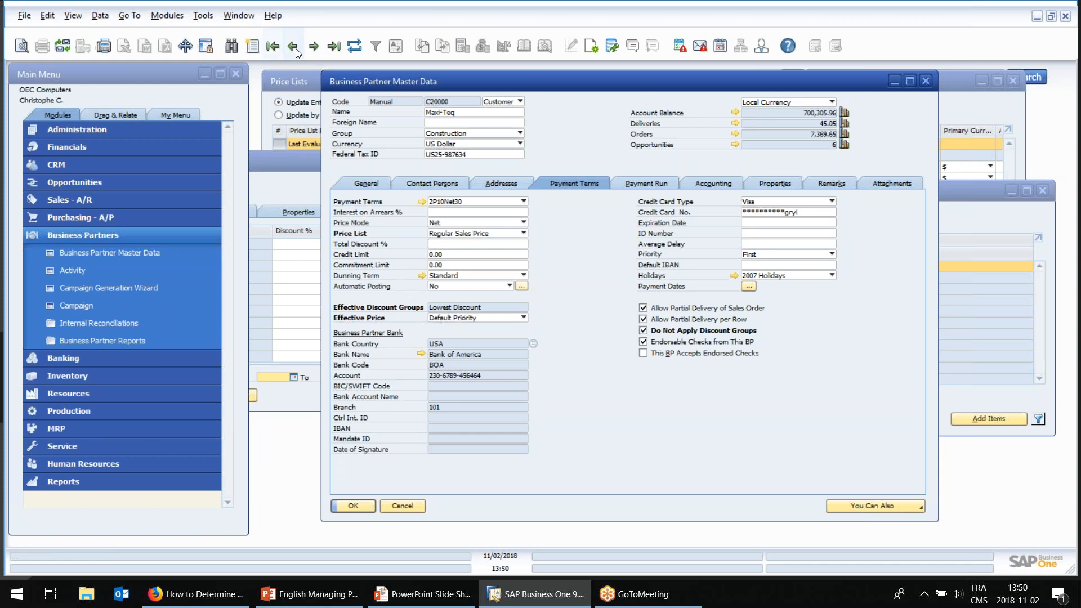
# Review the Effective Discount Groups options for the next customer, Parameter Technology, and close its master data.
pyautogui.click(310, 52)
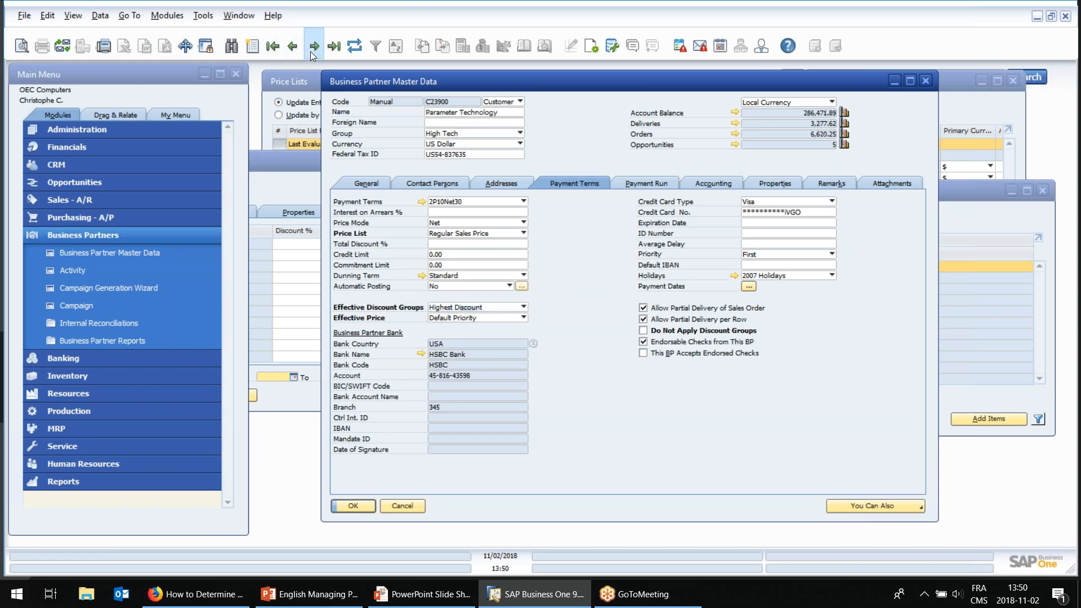
pyautogui.click(472, 308)
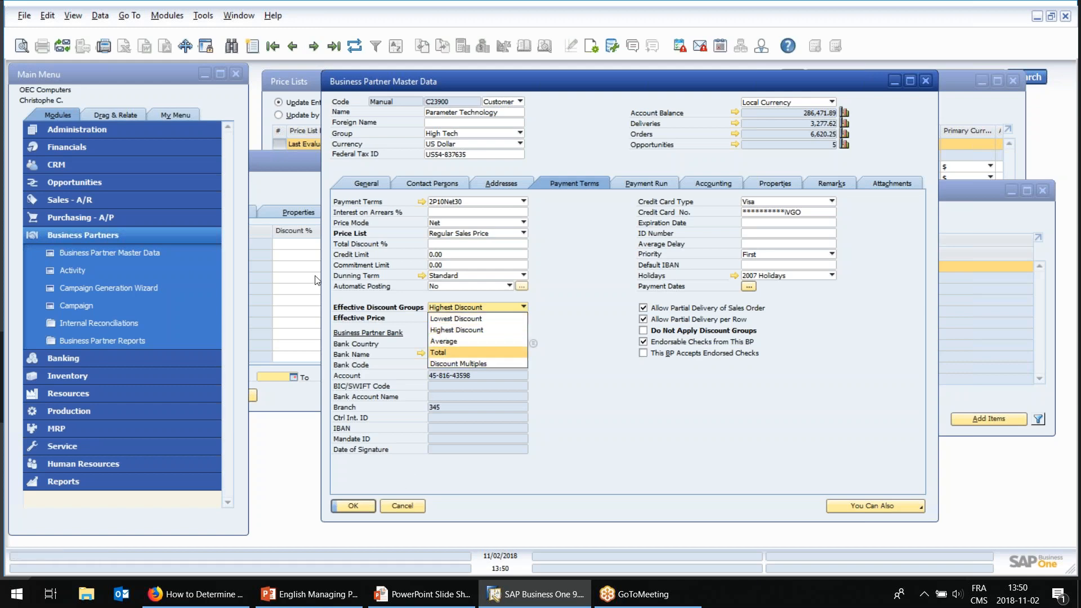
pyautogui.click(277, 164)
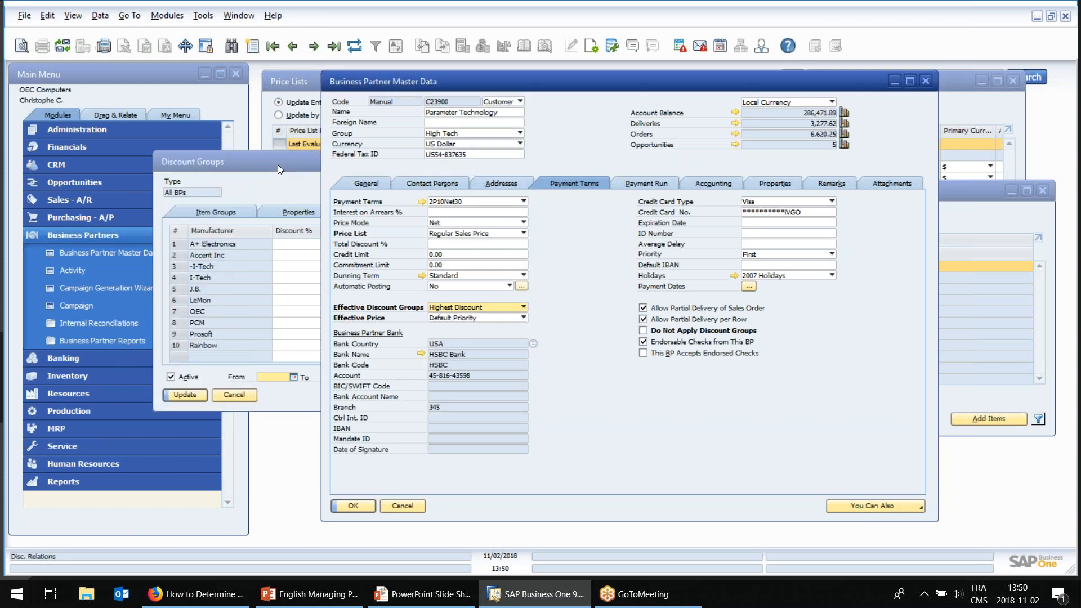
pyautogui.click(399, 504)
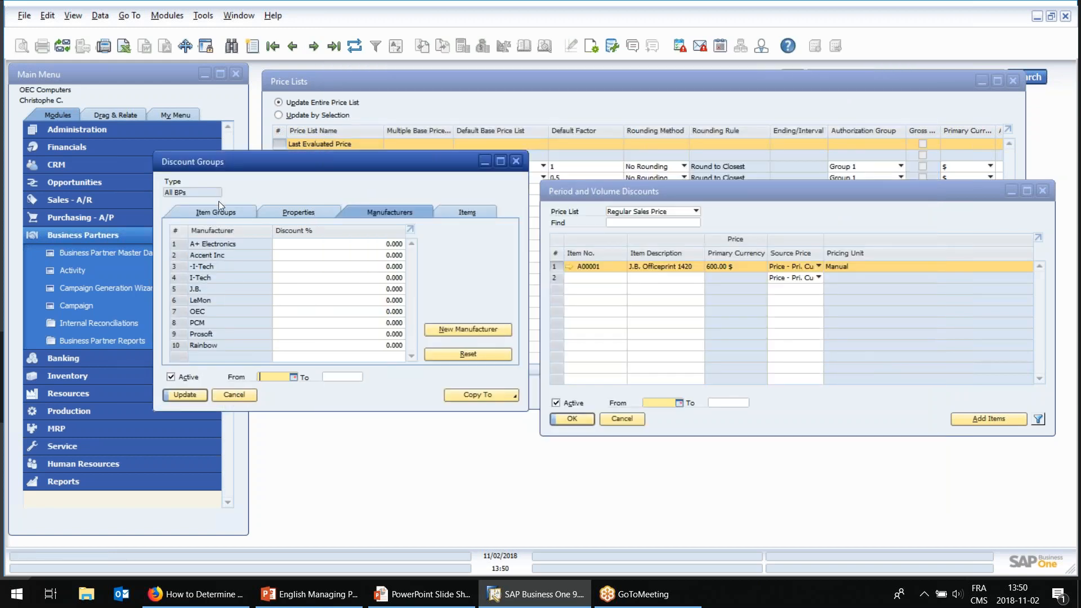
# Reopen the business partner master data at Maxi-Teq and examine its price list, effective price and discount group settings.
pyautogui.click(111, 251)
pyautogui.click(293, 47)
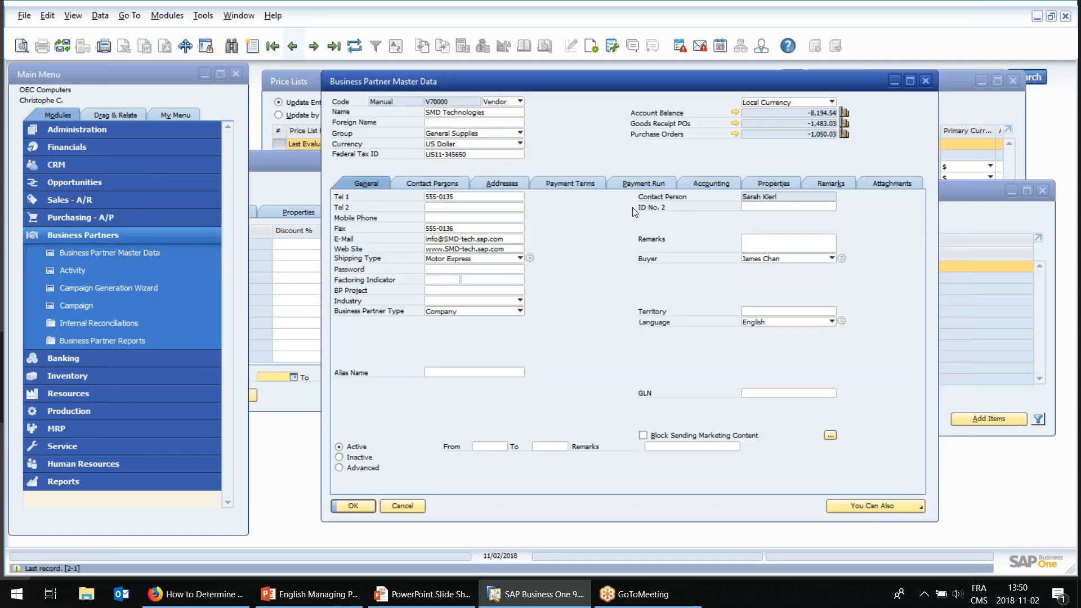
pyautogui.click(272, 47)
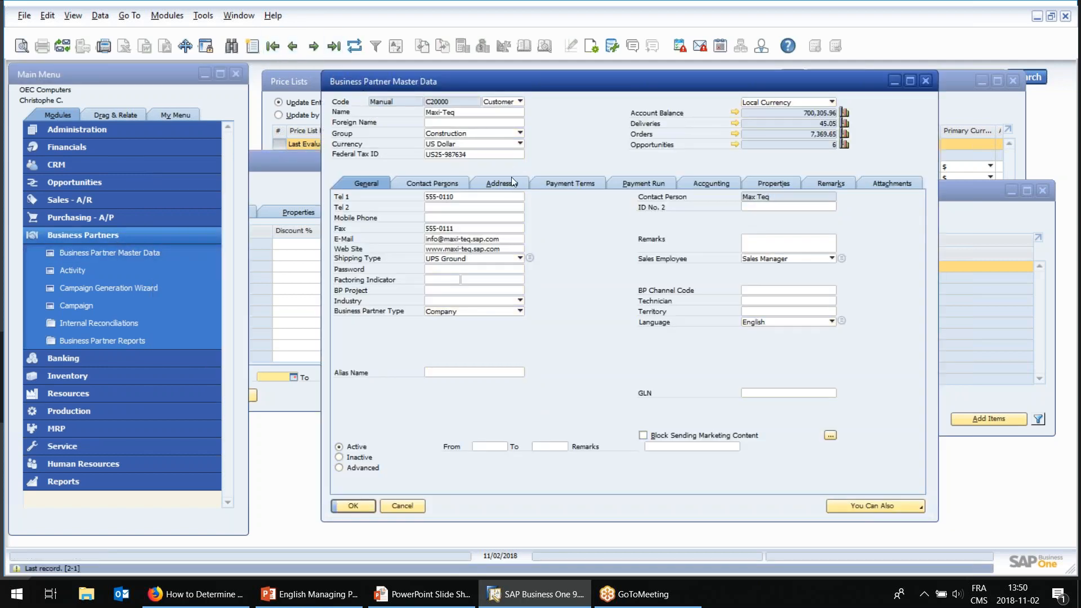
pyautogui.click(567, 181)
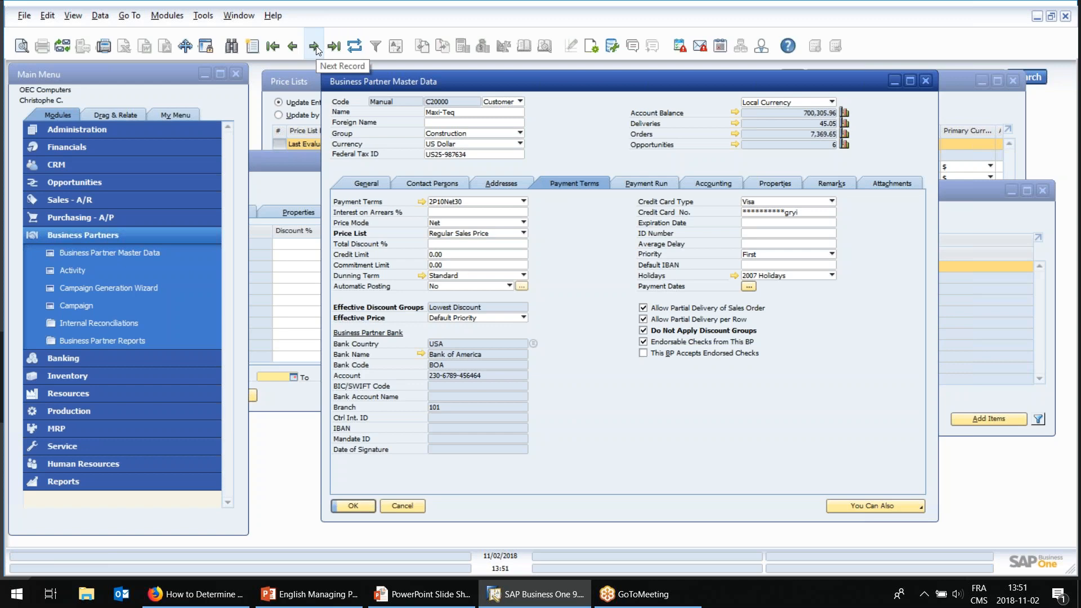
# Return to the All BPs discount group, reposition its window, and save the pending discount changes.
pyautogui.click(275, 163)
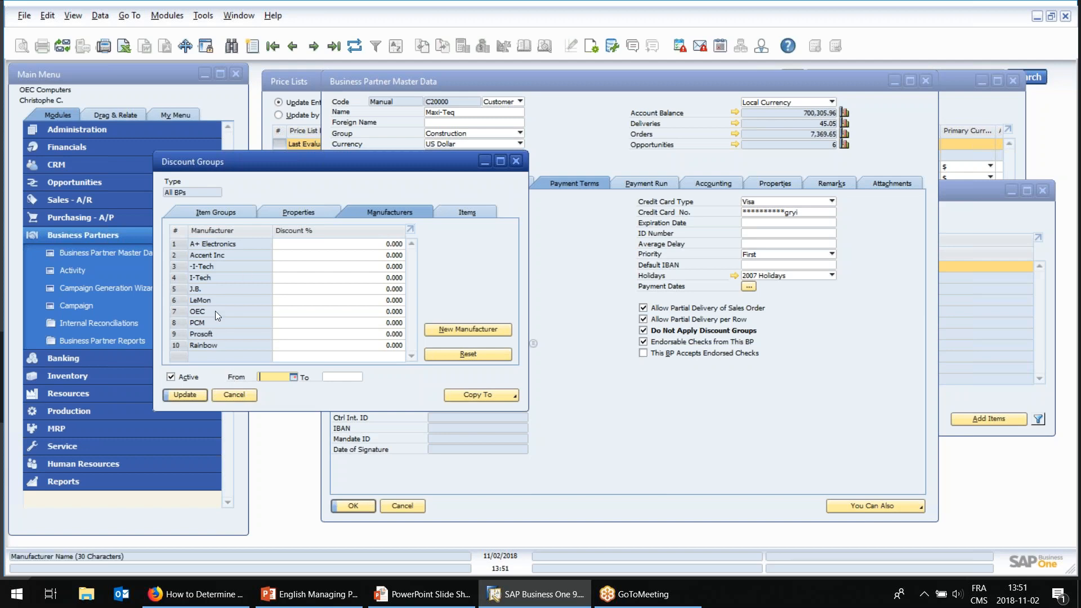
pyautogui.moveTo(319, 165); pyautogui.dragTo(301, 188)
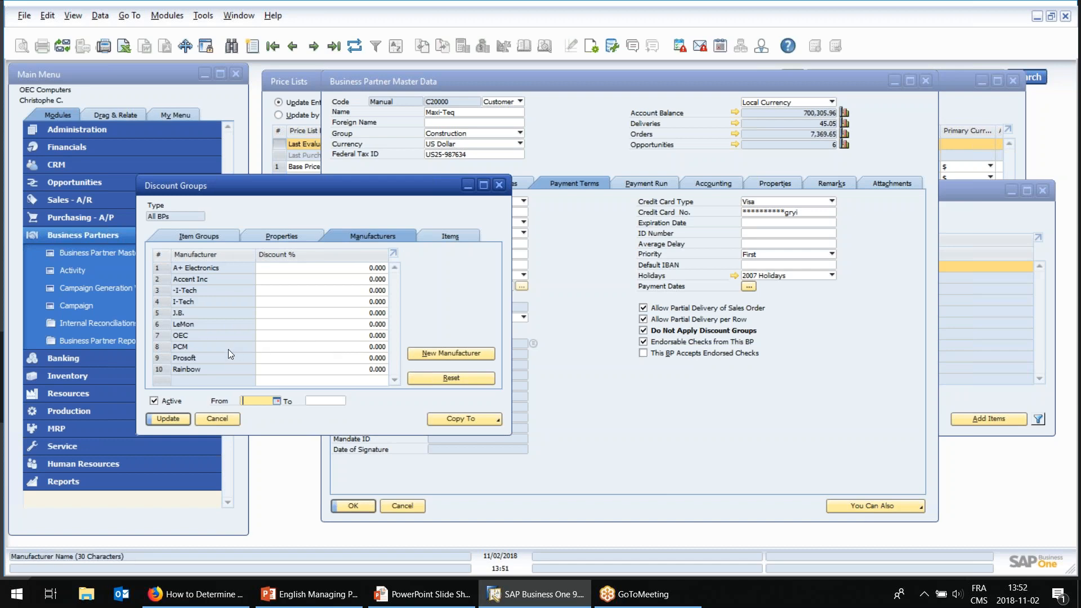
pyautogui.click(167, 418)
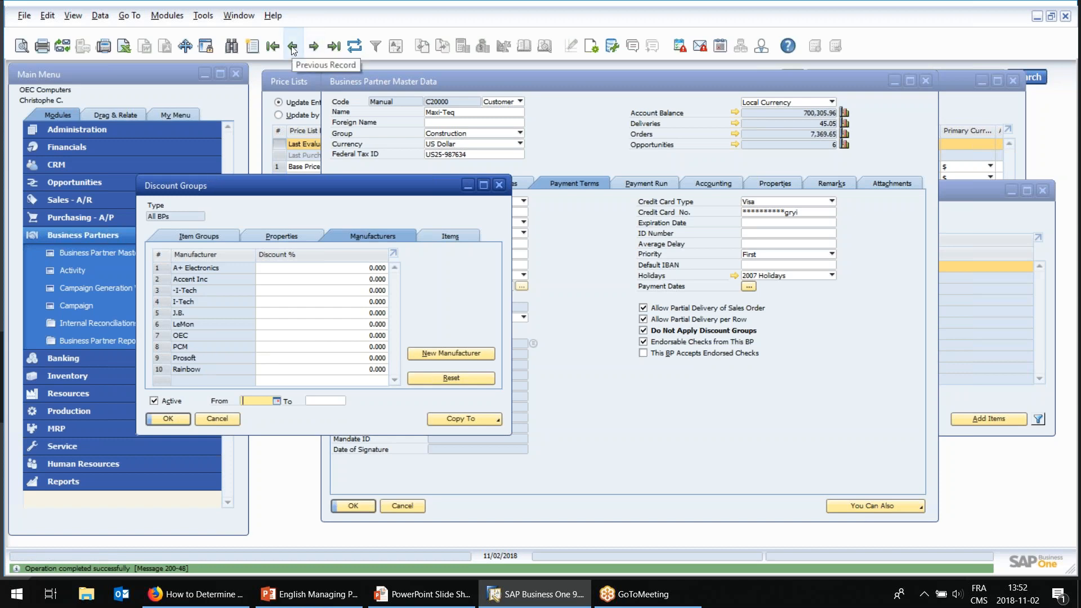
# Start a new discount group record and review the business partner types it can apply to.
pyautogui.click(252, 46)
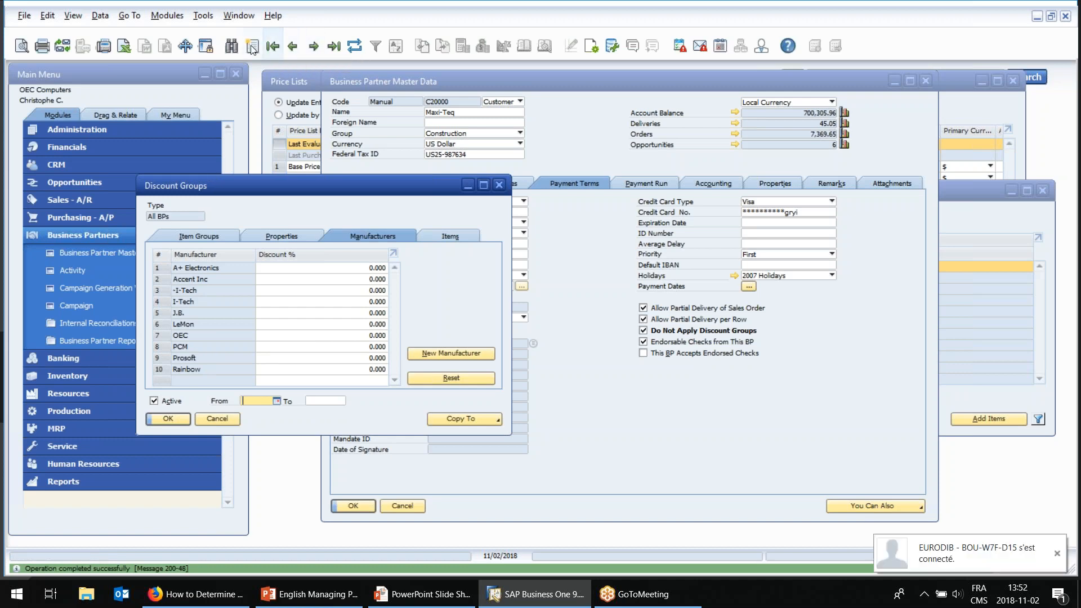
pyautogui.click(167, 217)
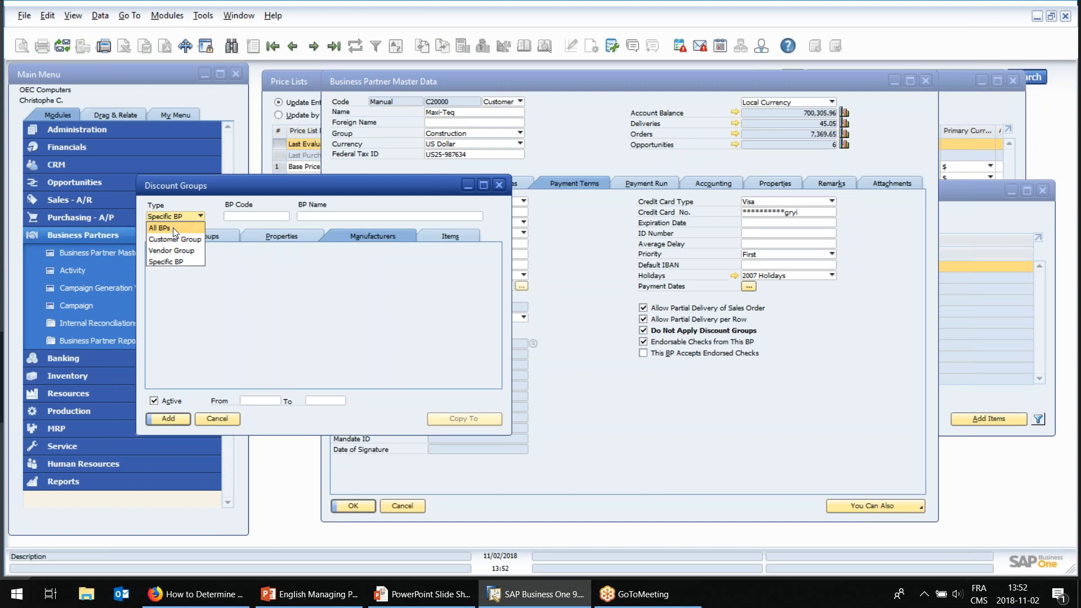
pyautogui.click(375, 195)
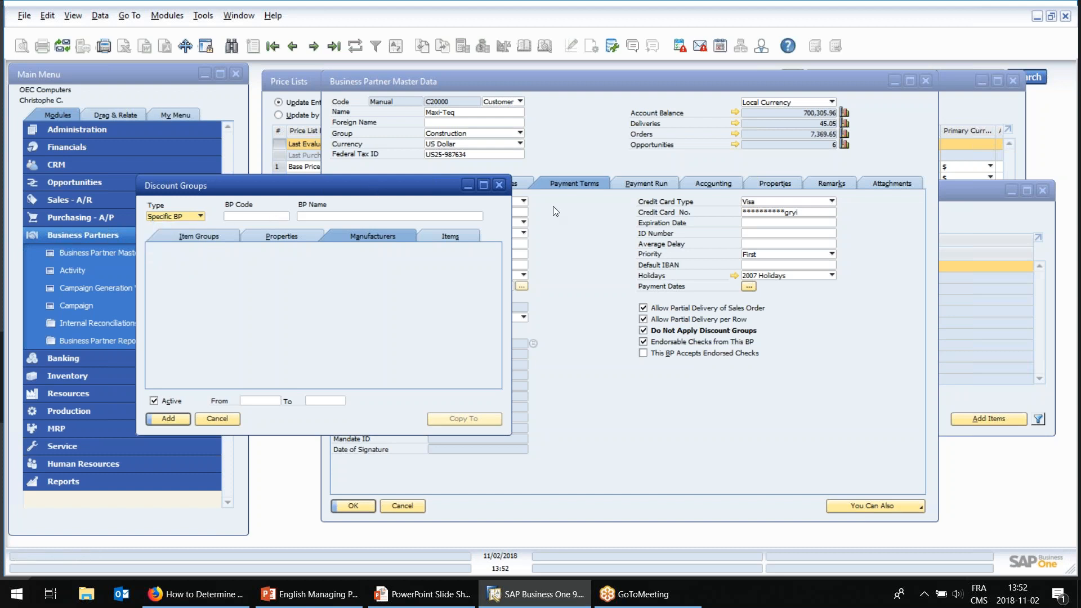
# Disable Do Not Apply Discount Groups for Maxi-Teq, recheck the discount group types, and return to the All BPs record.
pyautogui.click(652, 332)
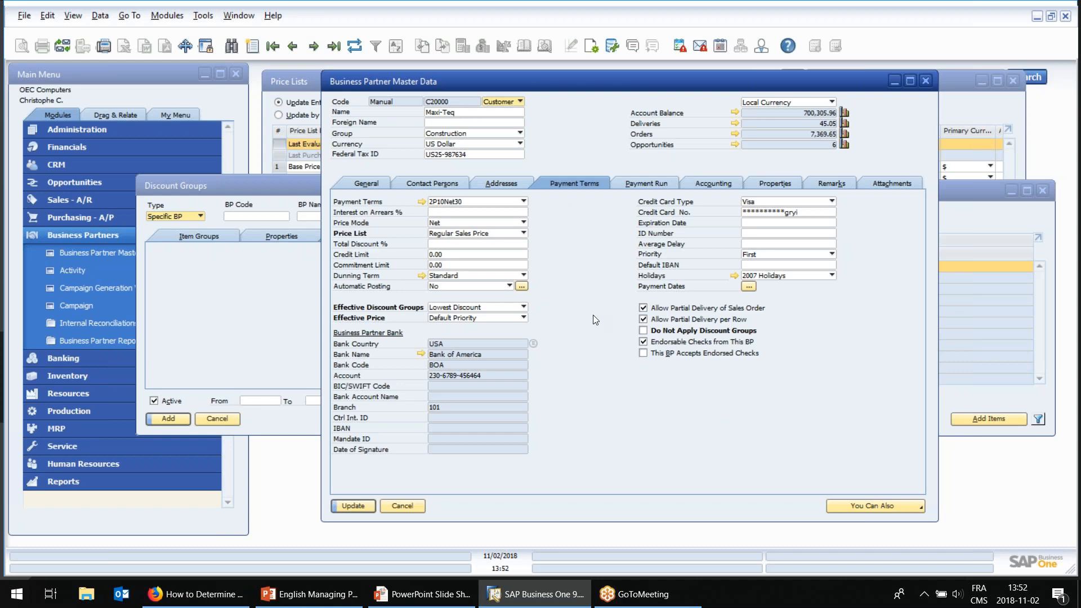
pyautogui.click(212, 186)
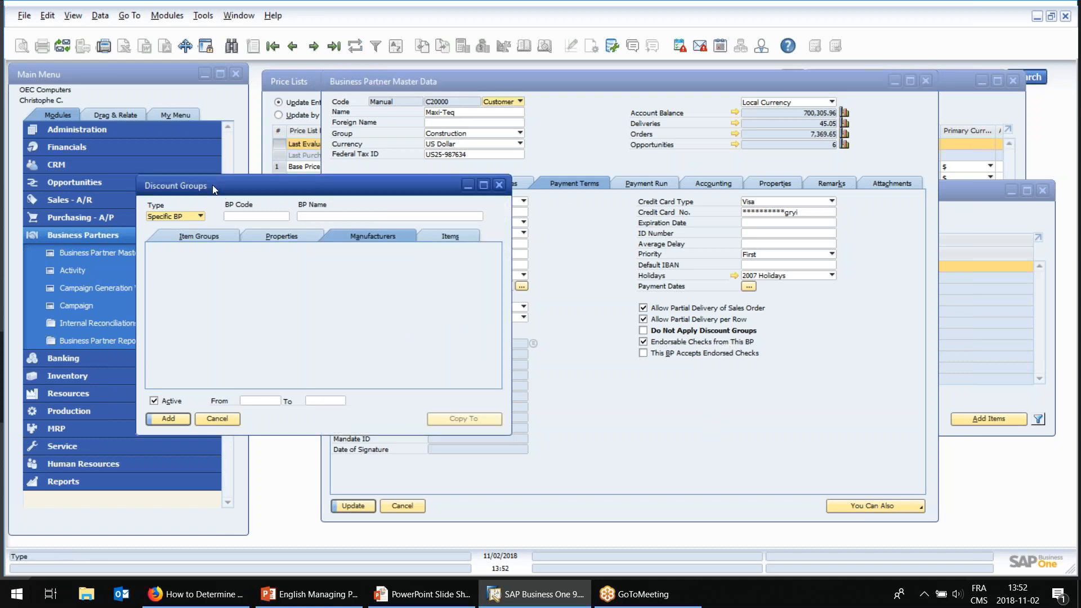
pyautogui.click(188, 218)
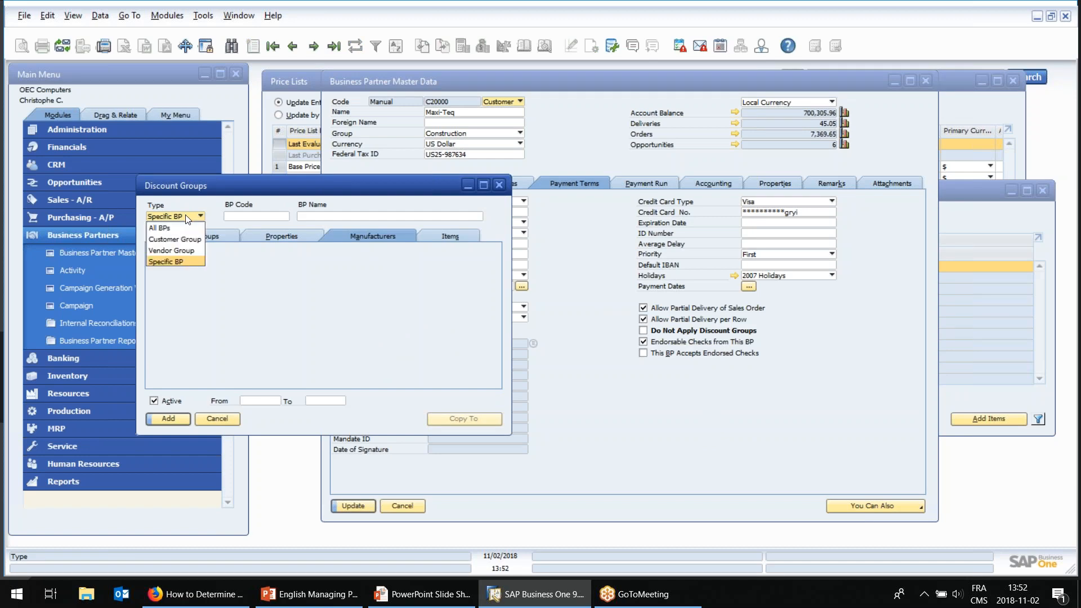
pyautogui.click(242, 194)
pyautogui.click(294, 48)
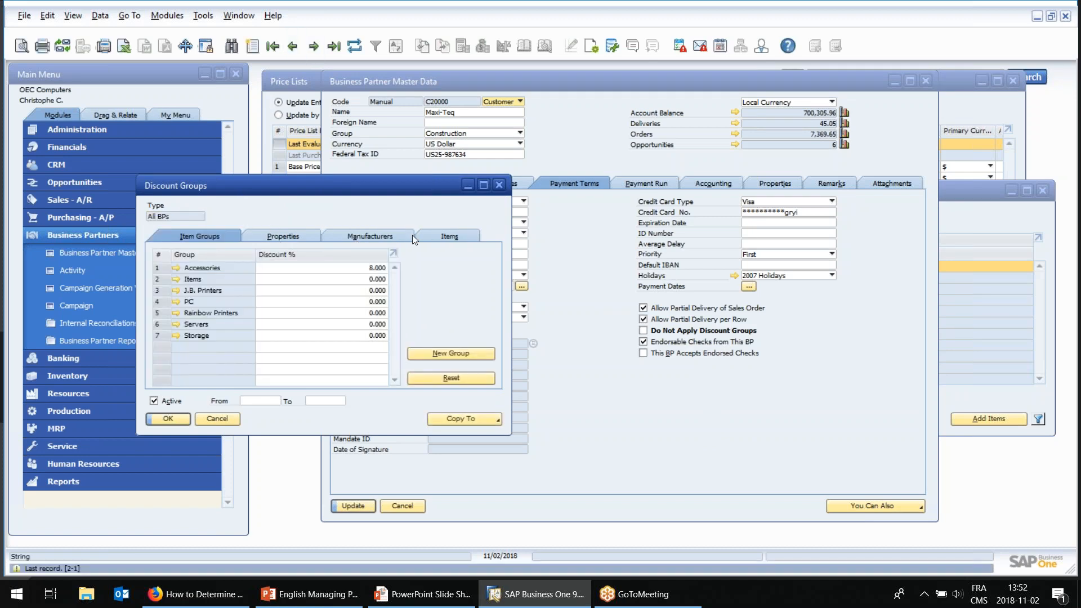
# Review the item-level discounts for All BPs, start a new Vendor Group discount record, and examine the available vendor groups.
pyautogui.click(458, 237)
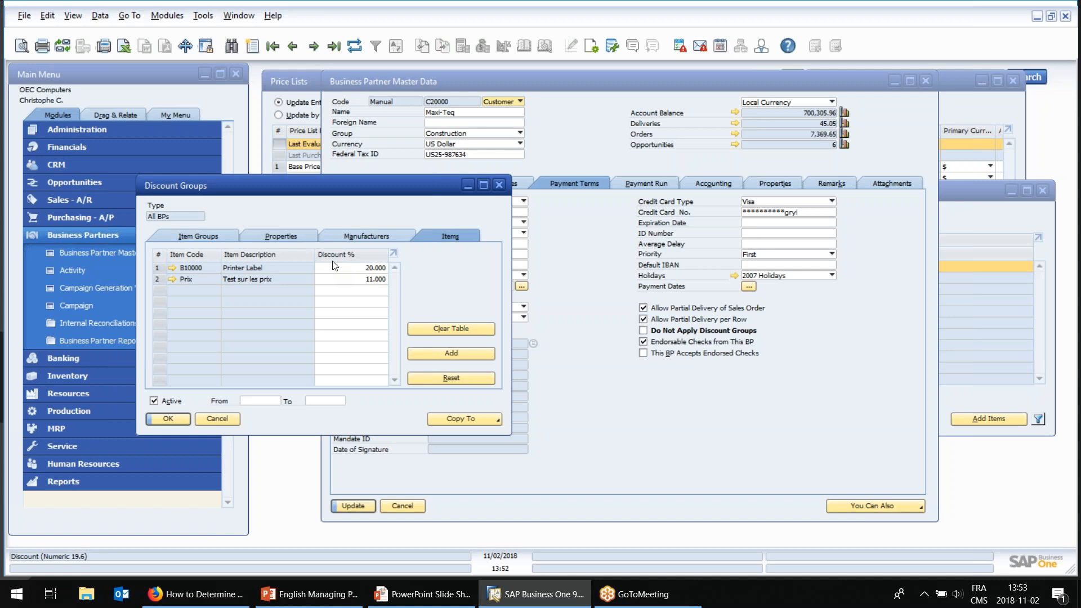
pyautogui.click(255, 50)
pyautogui.click(186, 216)
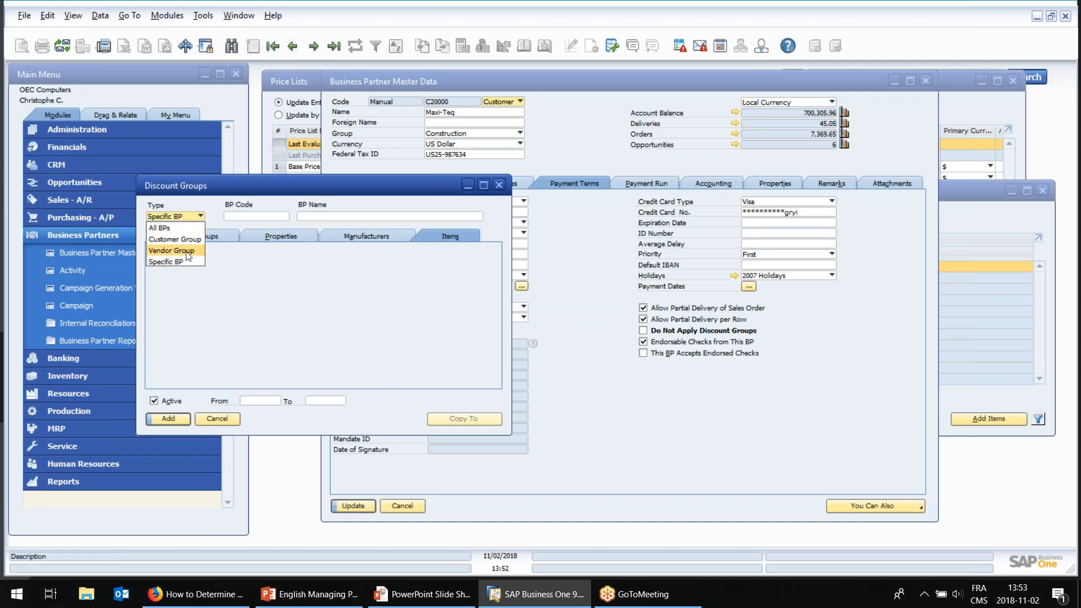
pyautogui.click(188, 250)
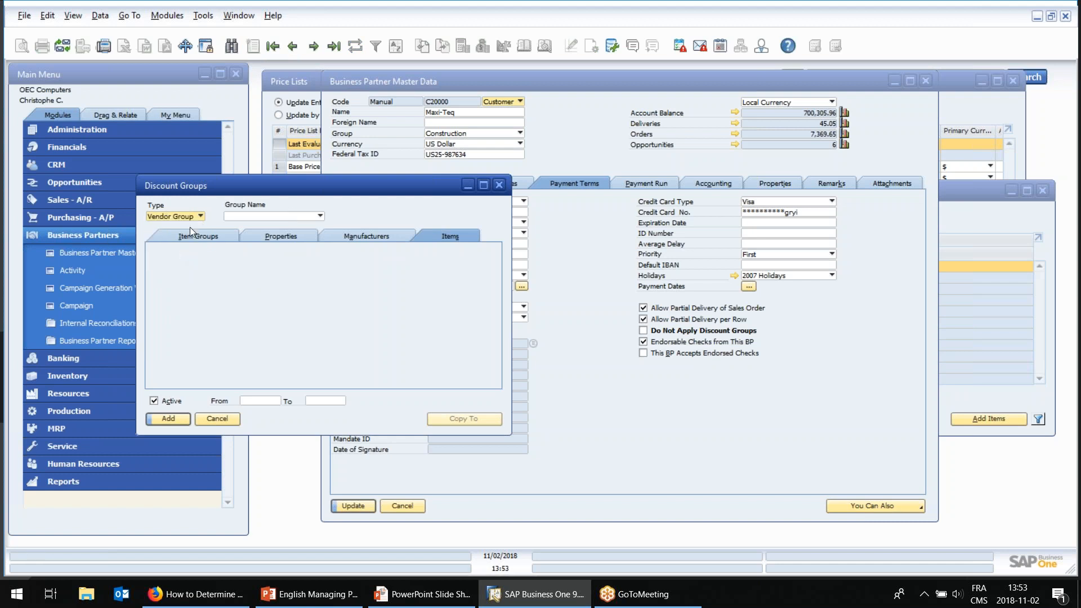
pyautogui.click(250, 218)
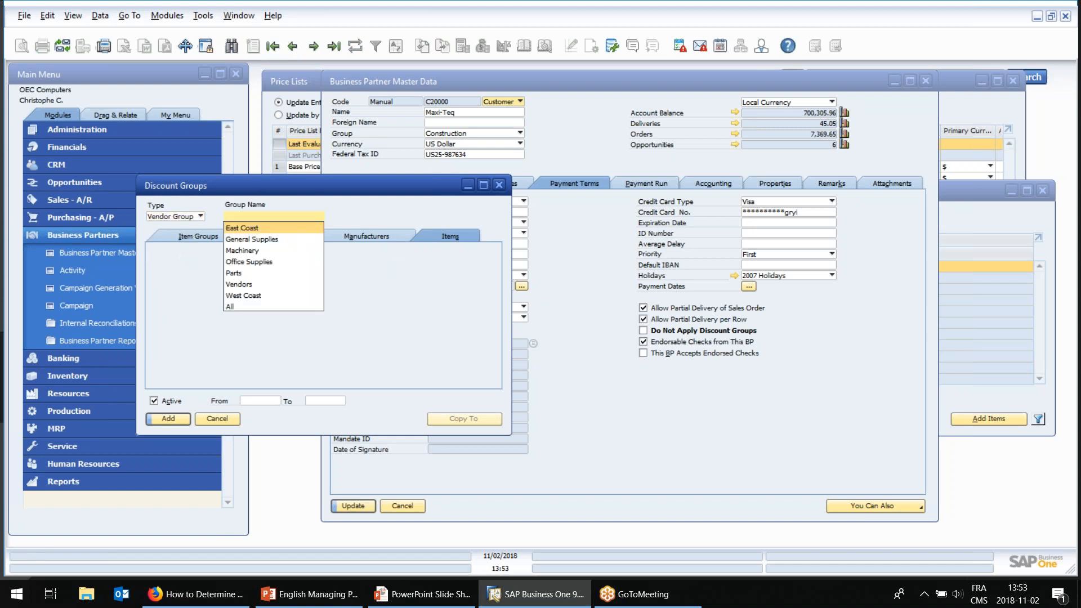
pyautogui.click(250, 216)
pyautogui.moveTo(258, 185); pyautogui.dragTo(220, 209)
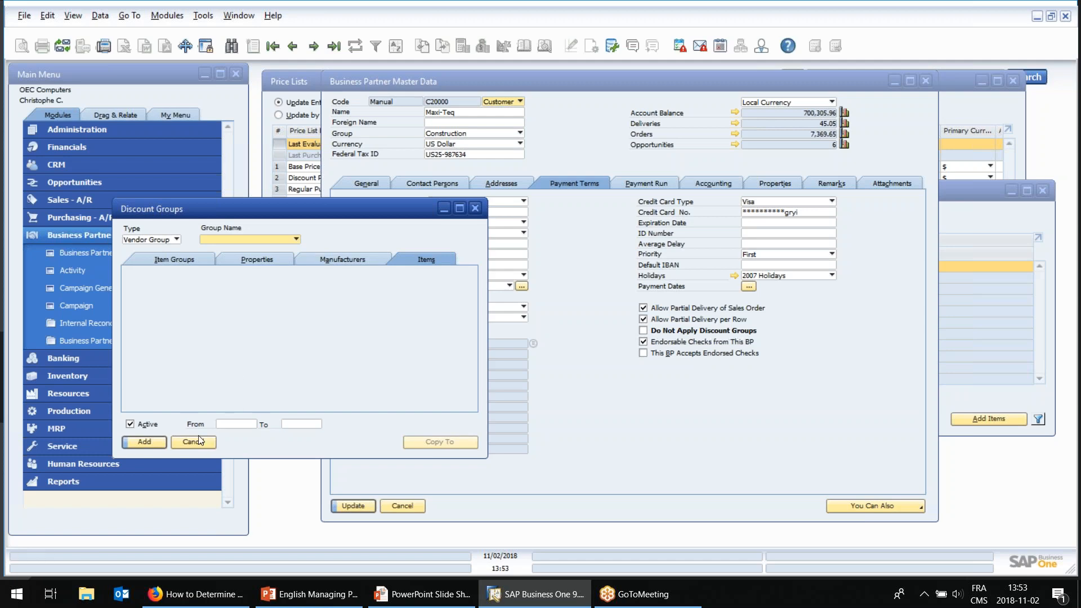
# Return to Maxi-Teq's discount group, close the business partner master data without saving, and reposition the Discount Groups window.
pyautogui.click(299, 51)
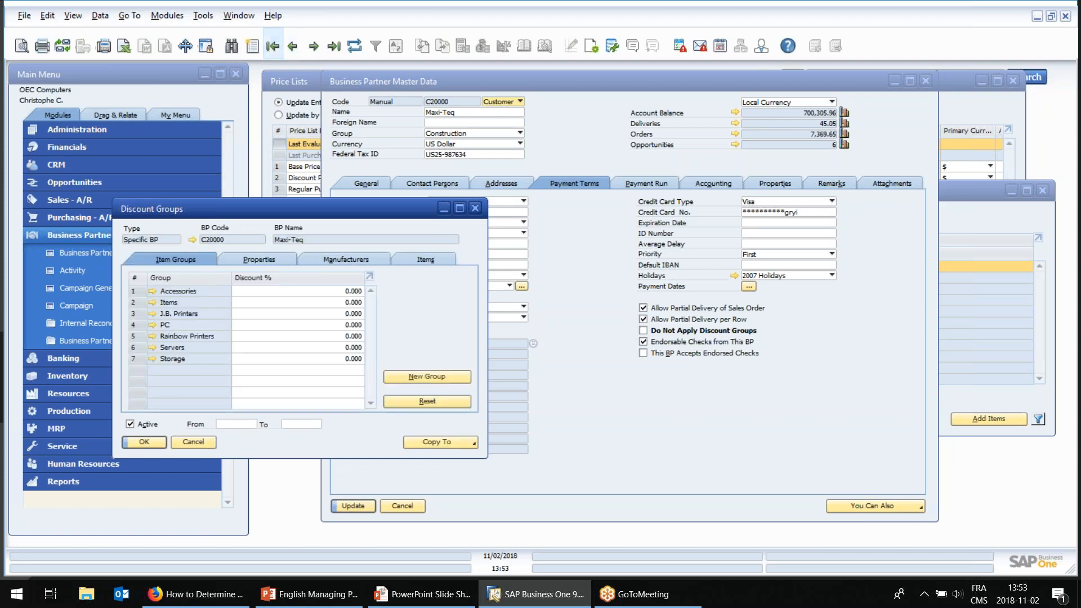
pyautogui.click(515, 485)
pyautogui.click(415, 507)
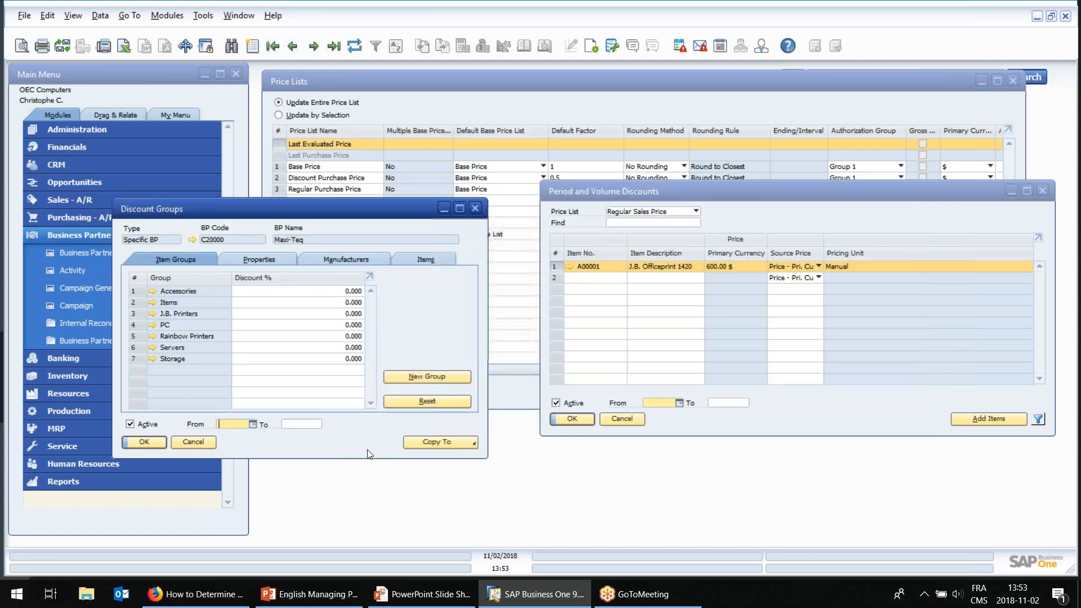
pyautogui.moveTo(371, 214); pyautogui.dragTo(392, 188)
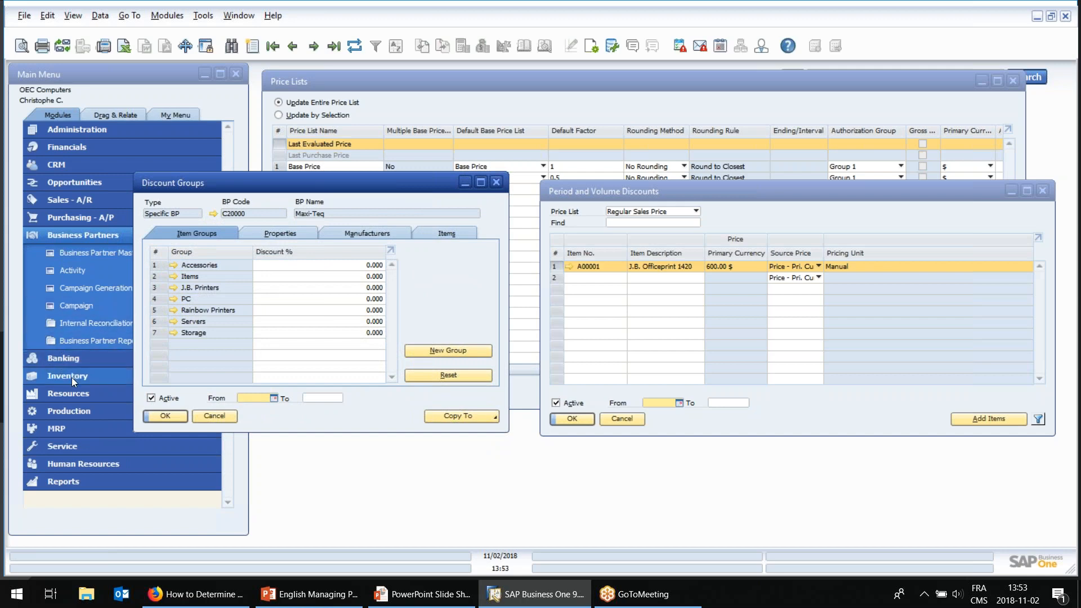
# Open Special Prices for Business Partners and display the record for Parameter Technology.
pyautogui.click(71, 377)
pyautogui.click(84, 394)
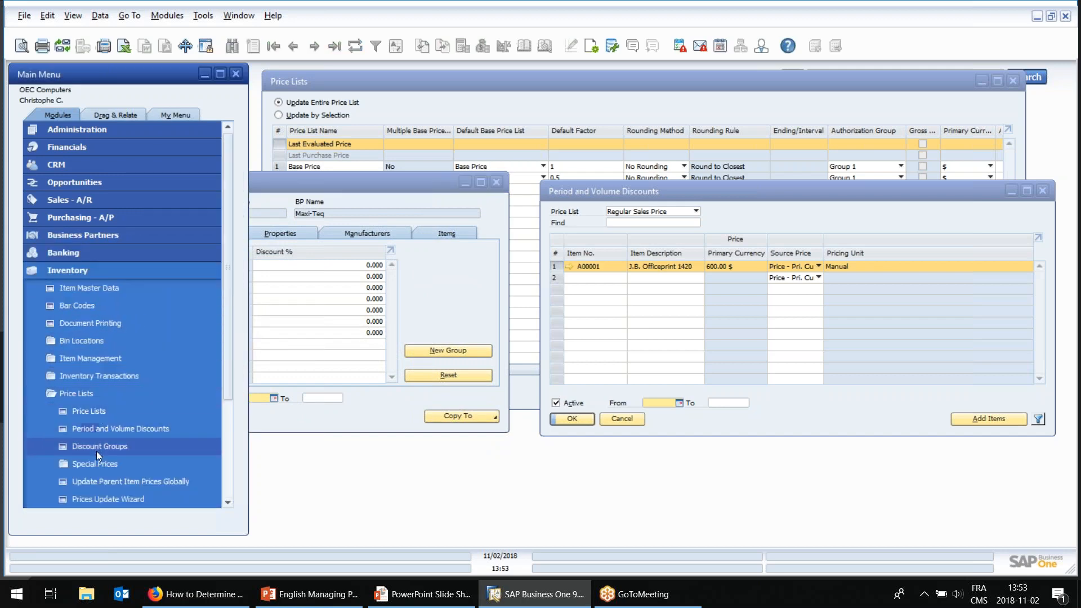
pyautogui.click(84, 470)
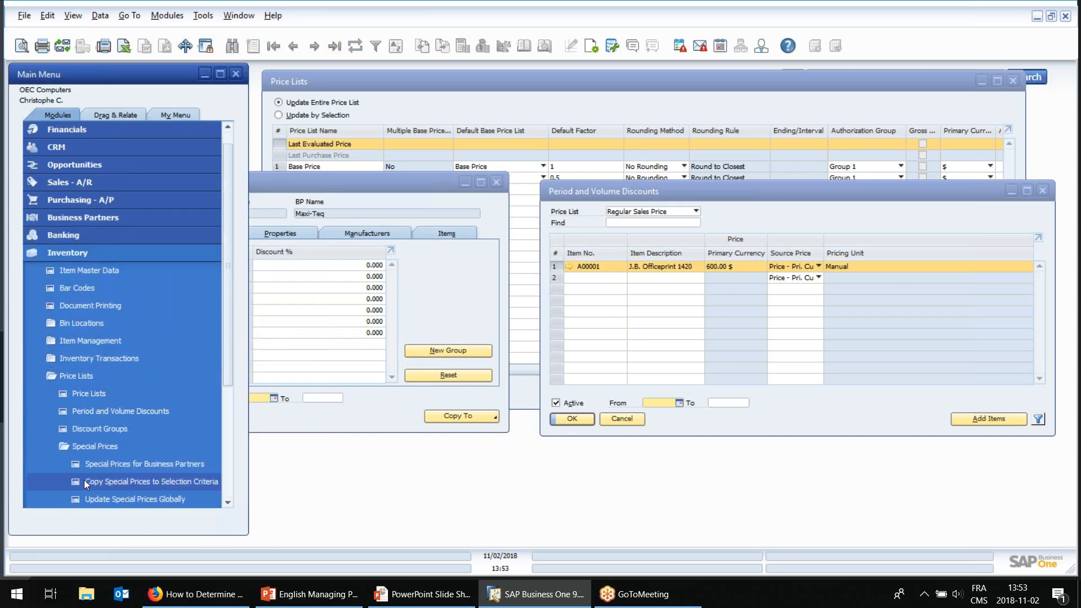
pyautogui.click(85, 465)
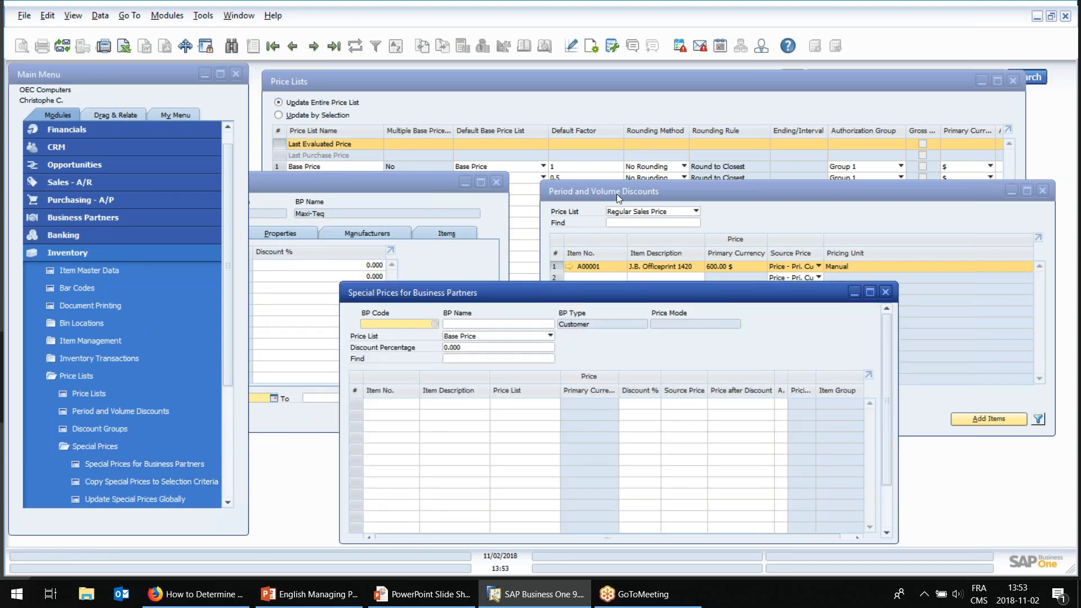
pyautogui.click(291, 46)
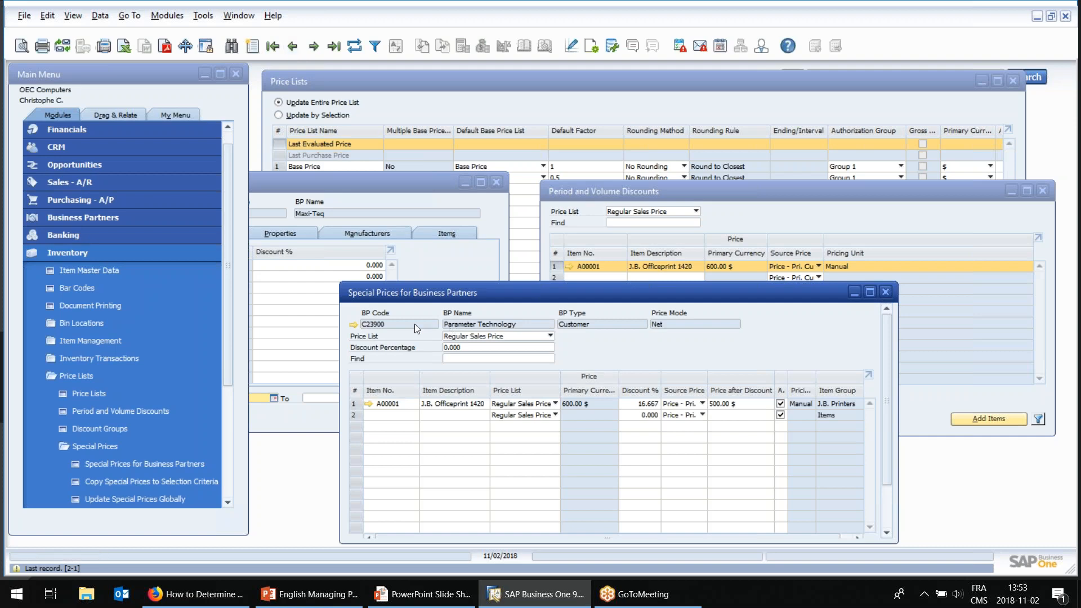
pyautogui.moveTo(400, 297); pyautogui.dragTo(396, 306)
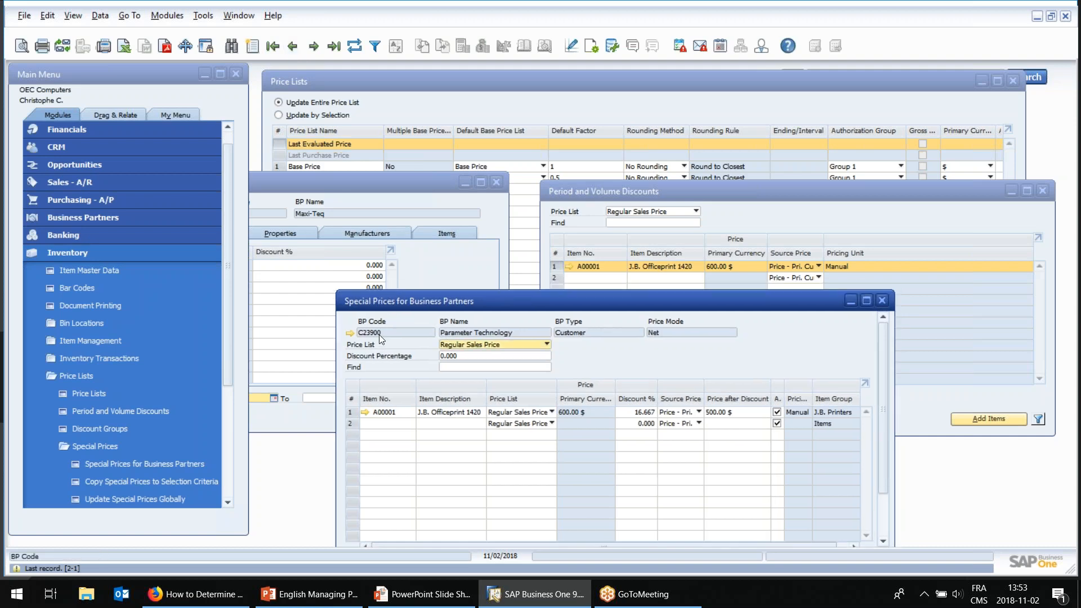
# Open the period discounts of item A00001 for Parameter Technology and drill into the volume discounts of the first period.
pyautogui.click(637, 413)
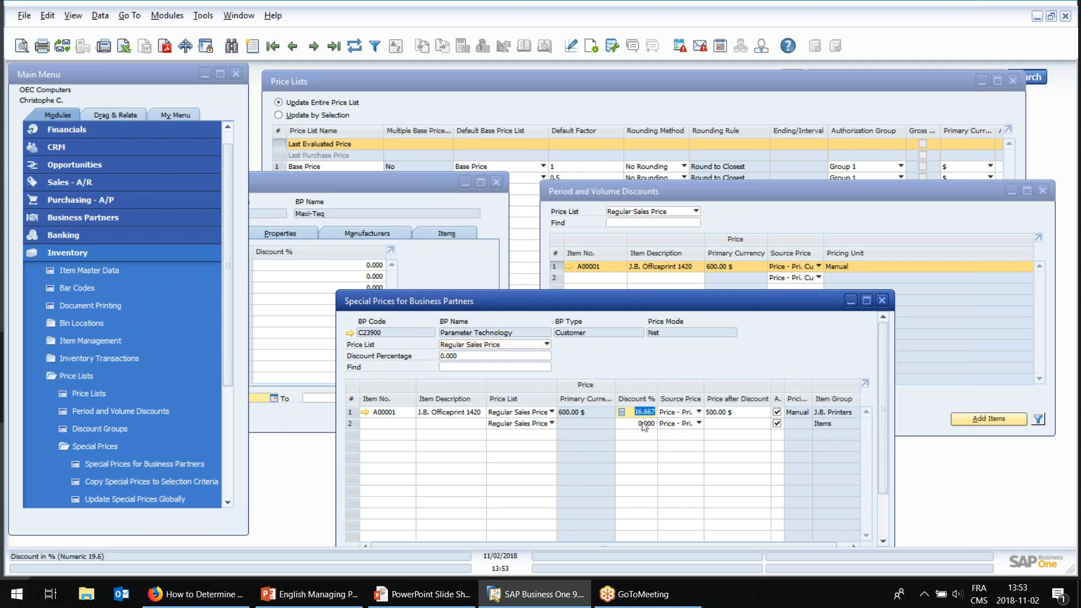
pyautogui.click(349, 414)
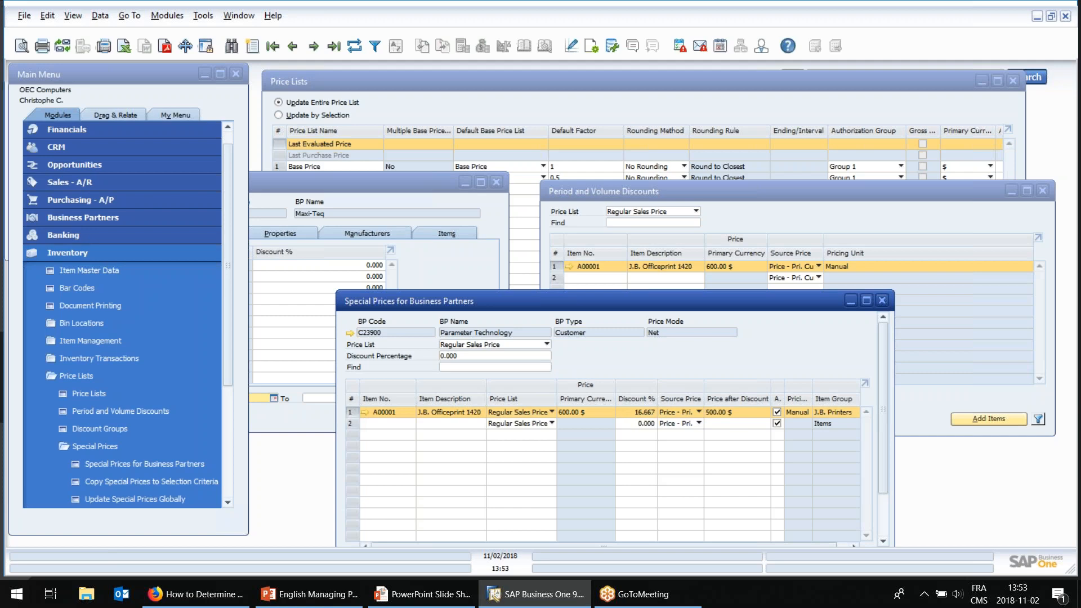
pyautogui.doubleClick(353, 412)
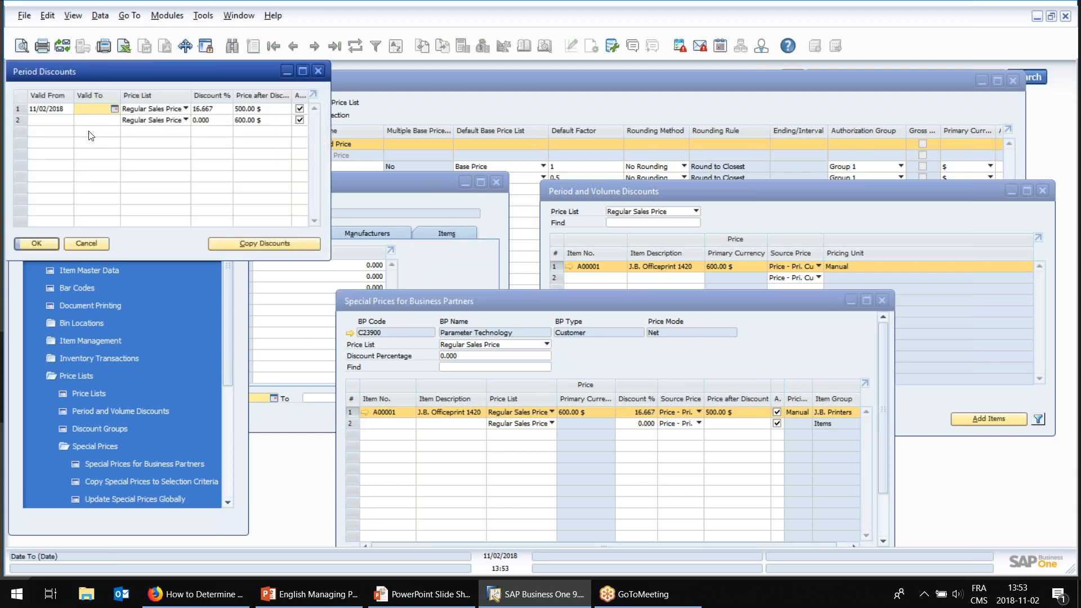
pyautogui.doubleClick(18, 109)
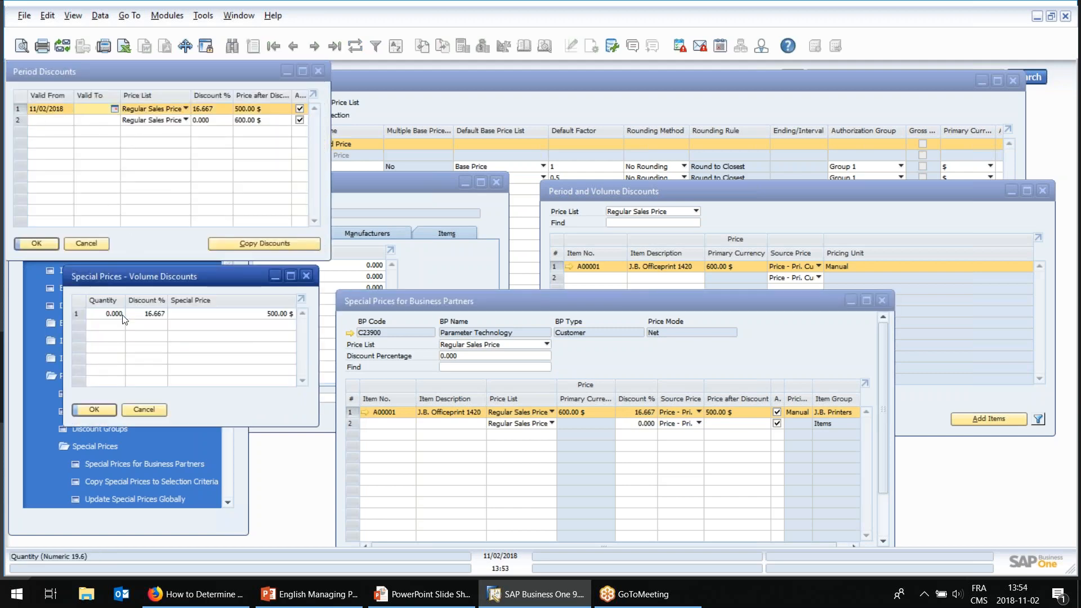
# Try a 20% volume discount for a quantity of 10, and close the volume and period discount windows without saving.
pyautogui.write('10')
pyautogui.press('Tab')
pyautogui.write('20')
pyautogui.press('Tab')
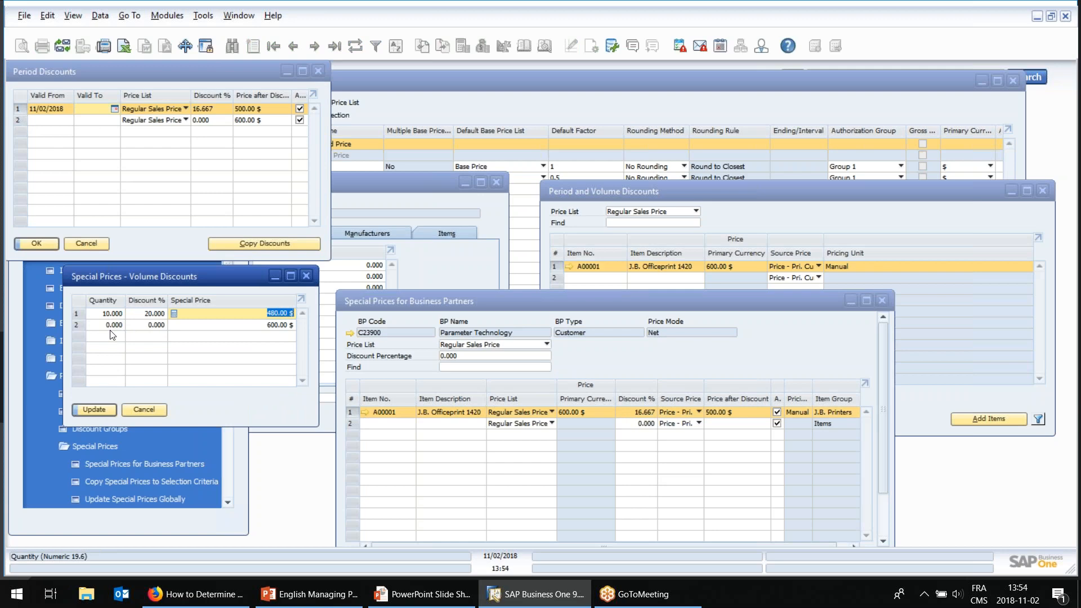
pyautogui.click(149, 412)
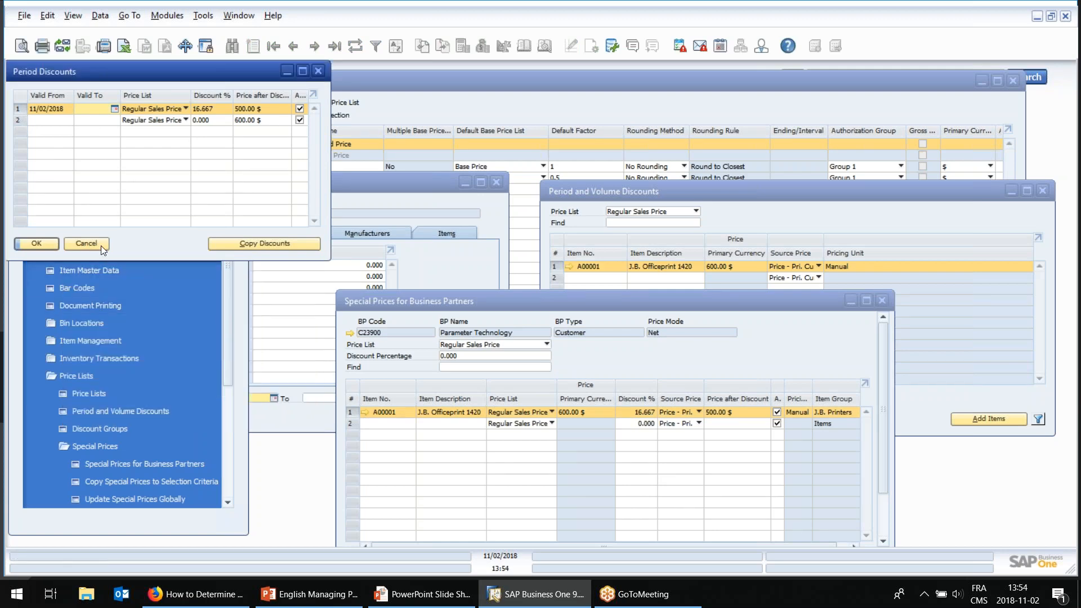
pyautogui.click(100, 245)
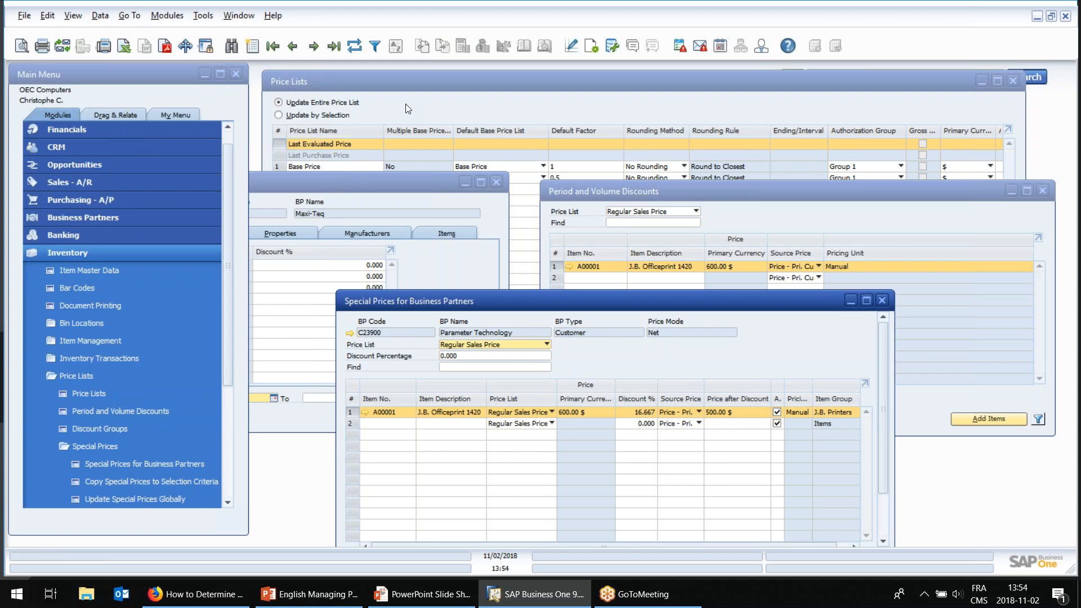
# Bring Discount Groups, Period and Volume Discounts, and Special Prices for Business Partners forward in turn to compare them.
pyautogui.click(420, 184)
pyautogui.click(614, 187)
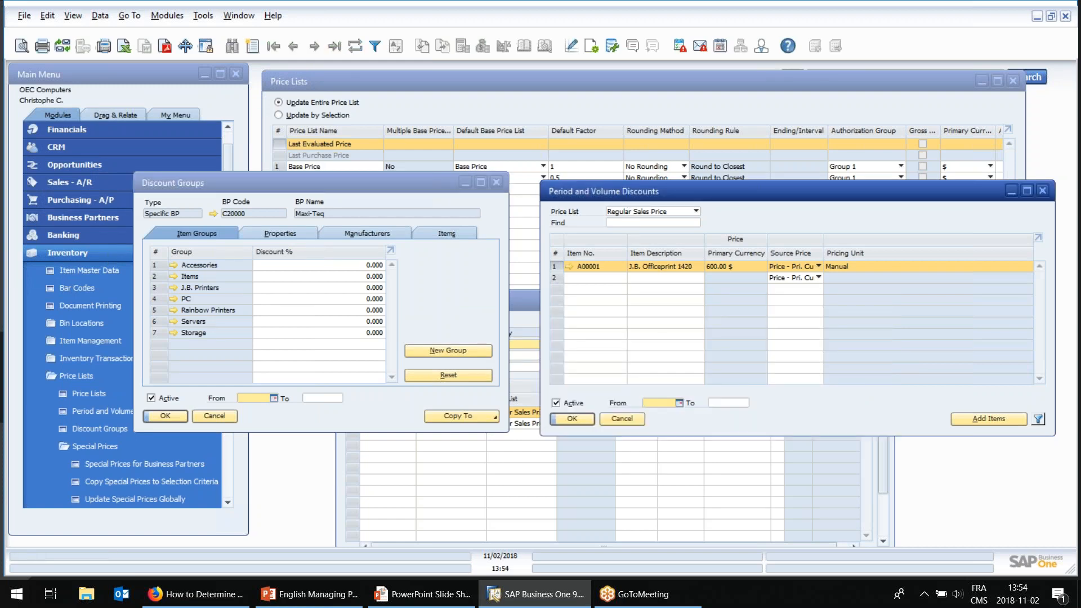
pyautogui.click(527, 303)
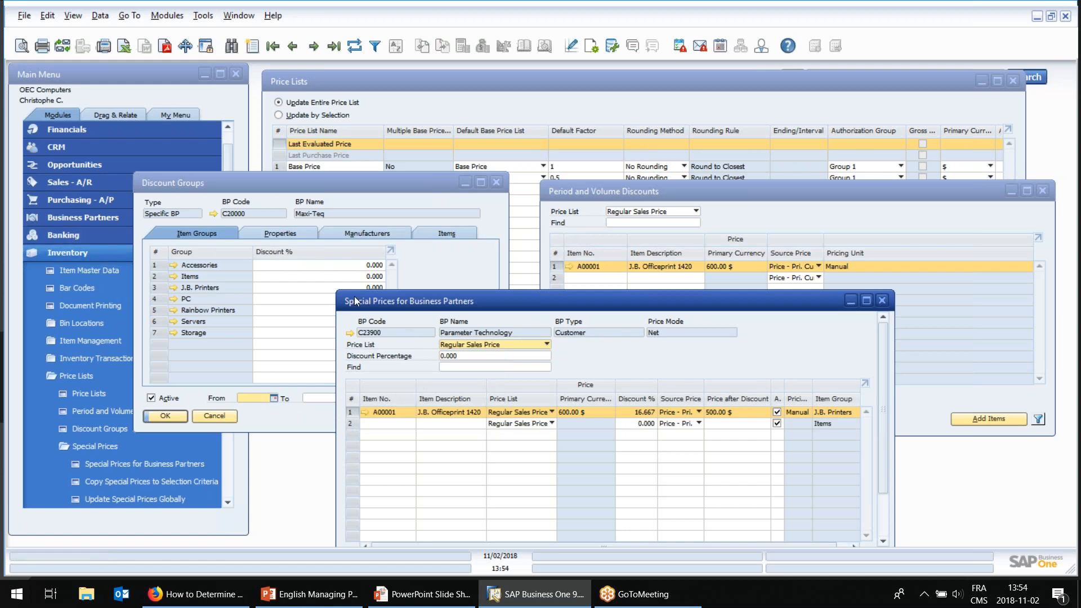
# Open the business partner master data at SMD Technologies, check its context options for special prices, and close the record.
pyautogui.click(72, 220)
pyautogui.click(90, 253)
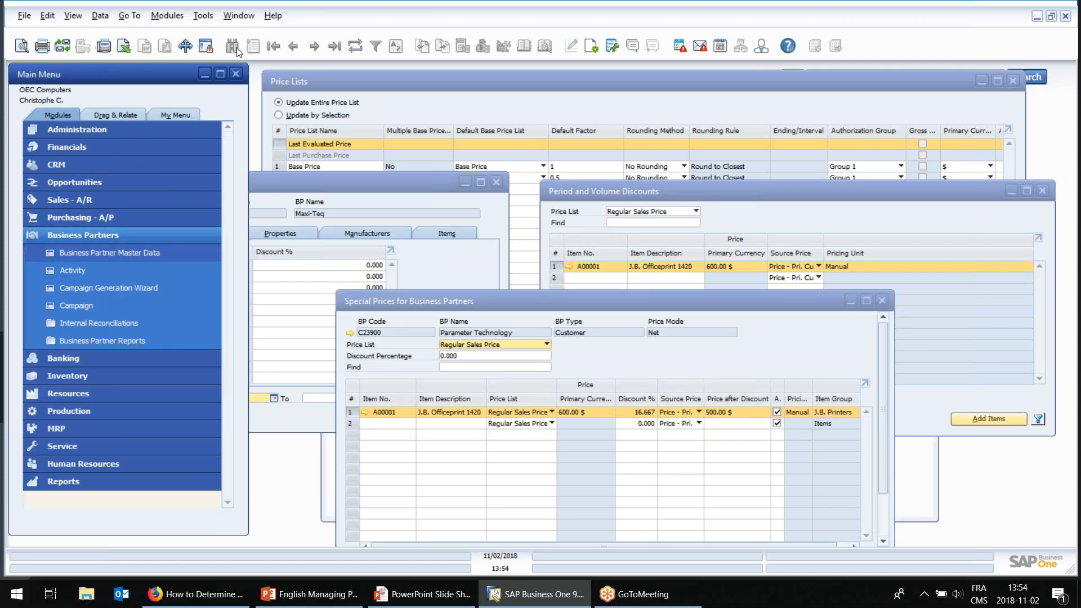
pyautogui.click(292, 46)
pyautogui.rightClick(552, 125)
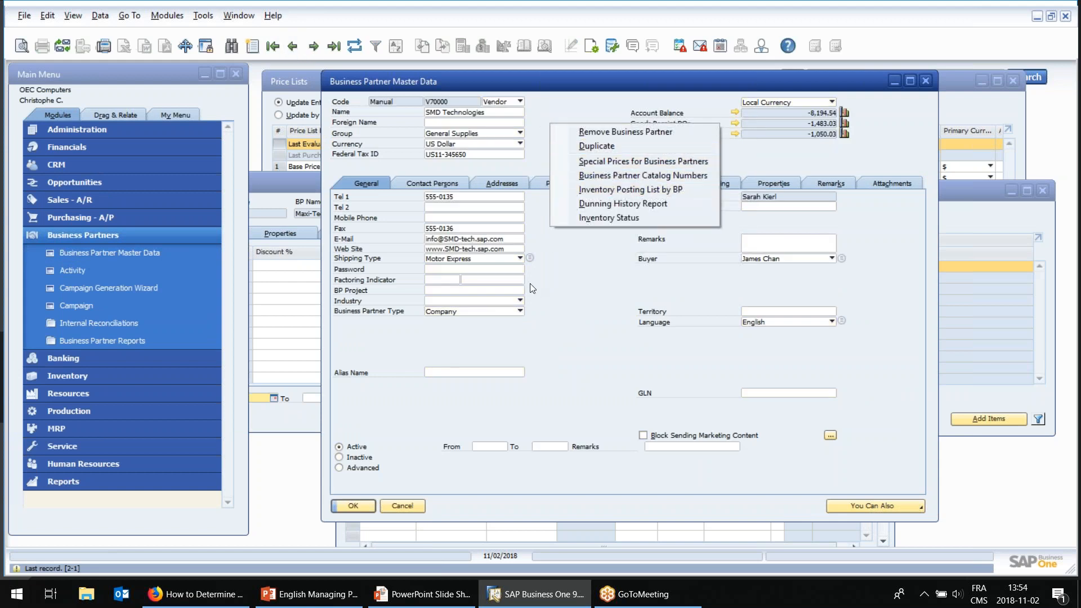
pyautogui.click(401, 500)
pyautogui.click(401, 500)
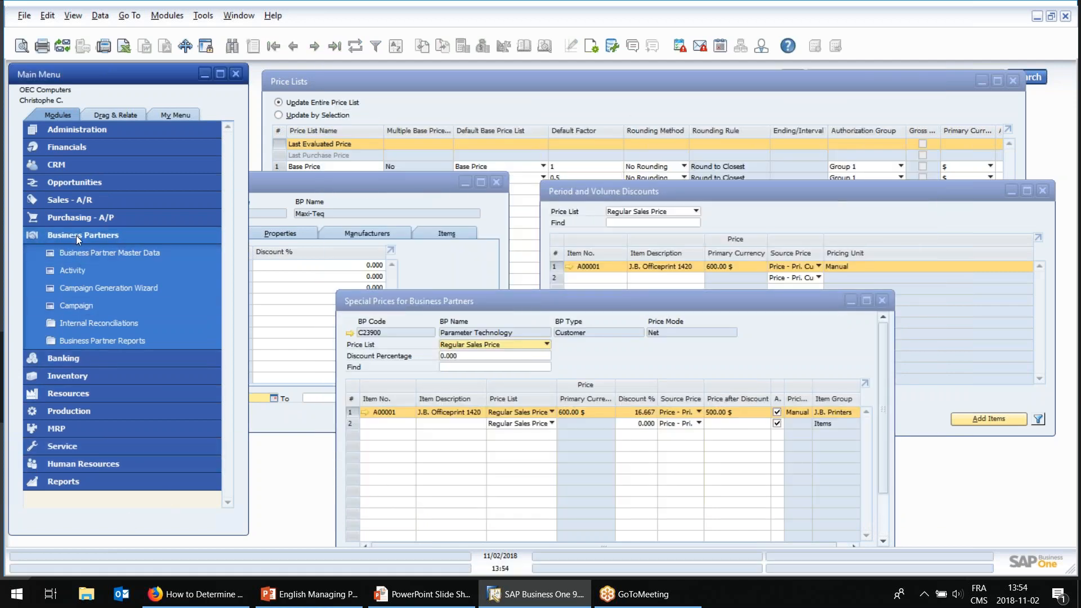
# Examine the Copy Special Prices to Selection Criteria and Update Special Prices Globally options, cancelling each without running it.
pyautogui.click(398, 316)
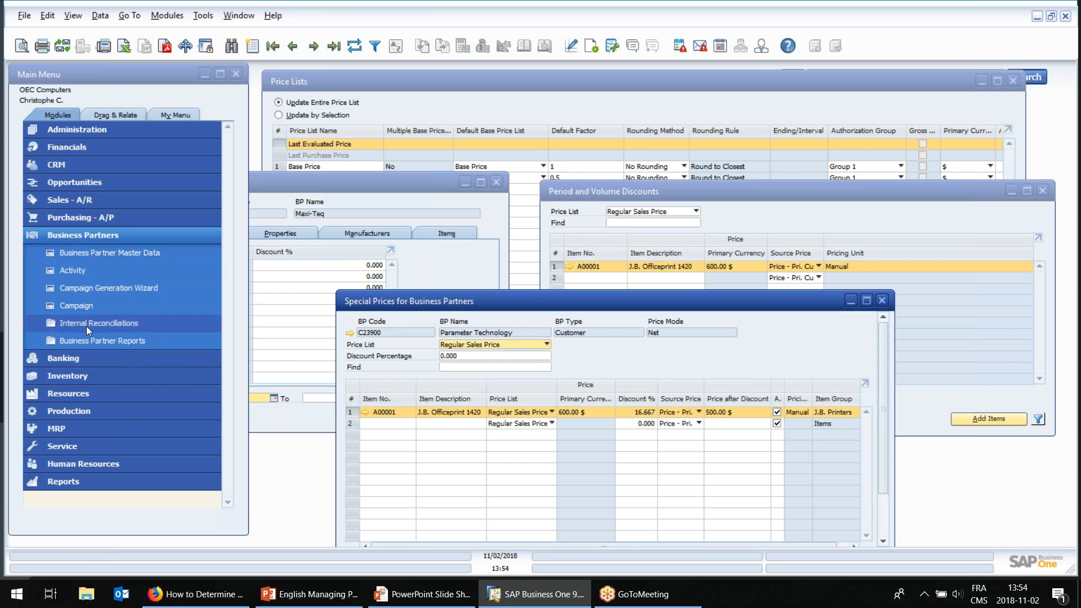
pyautogui.moveTo(376, 306); pyautogui.dragTo(376, 299)
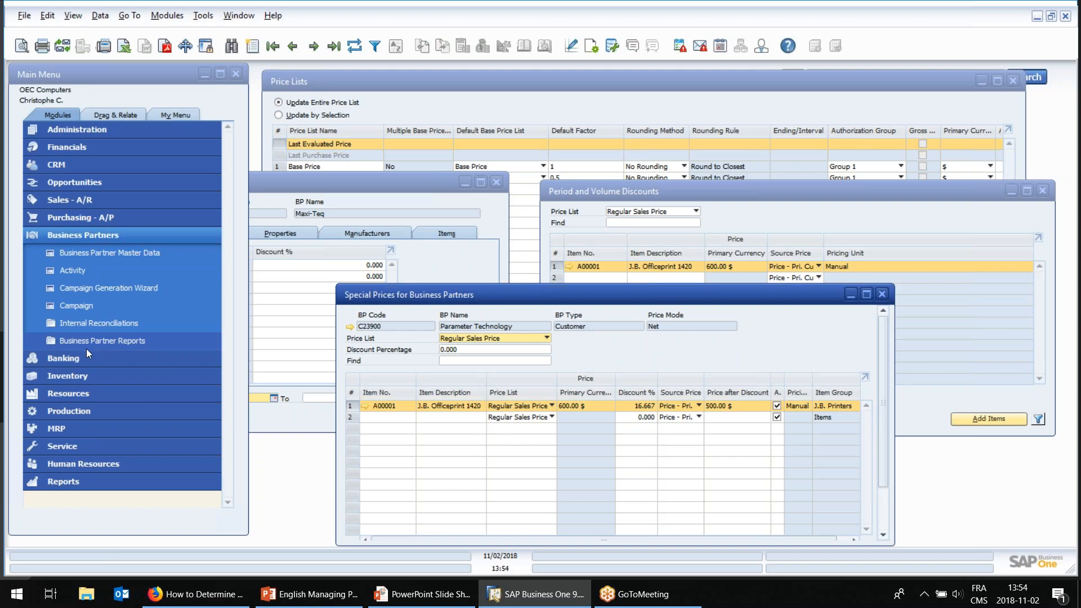
pyautogui.click(83, 377)
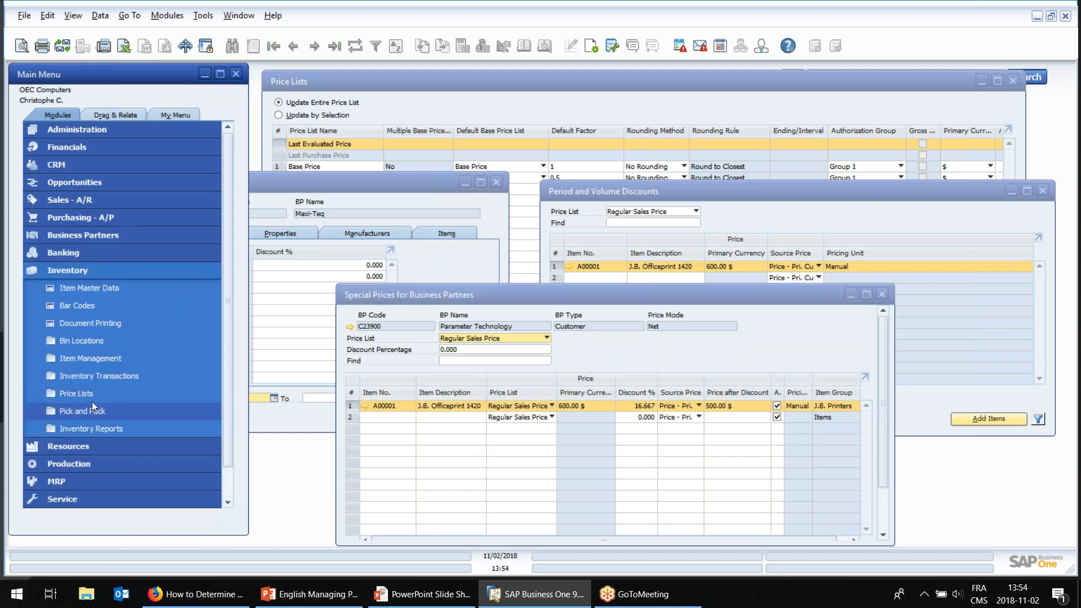
pyautogui.click(96, 392)
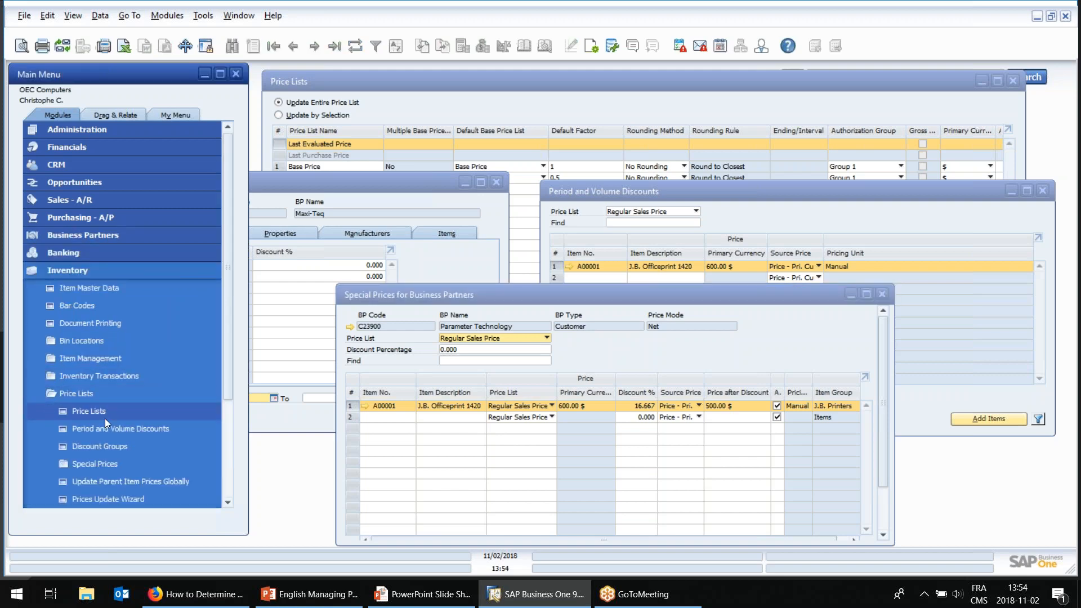
pyautogui.click(110, 465)
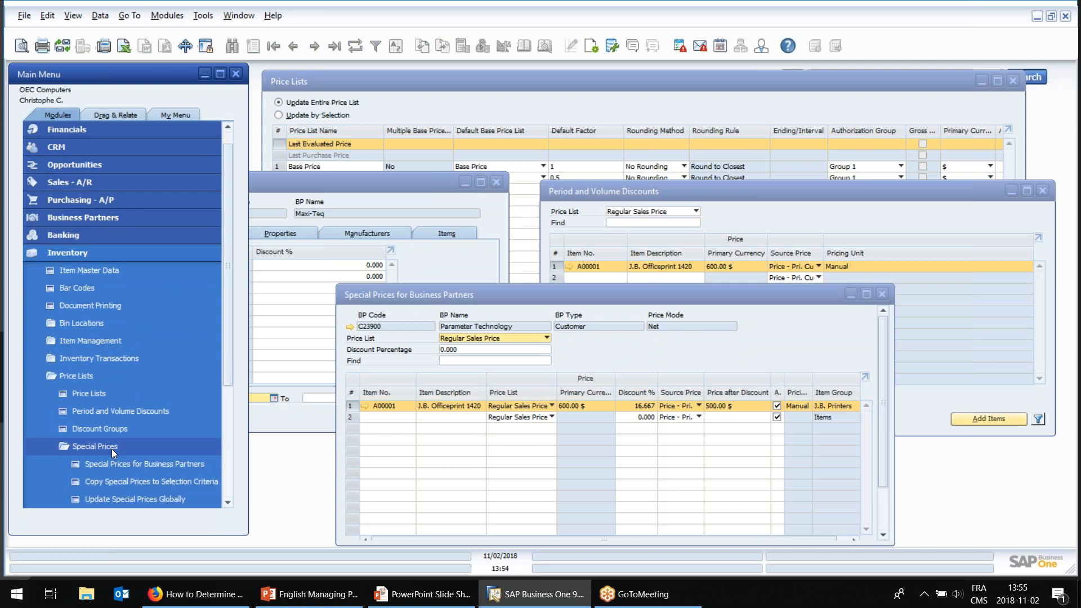
pyautogui.click(104, 482)
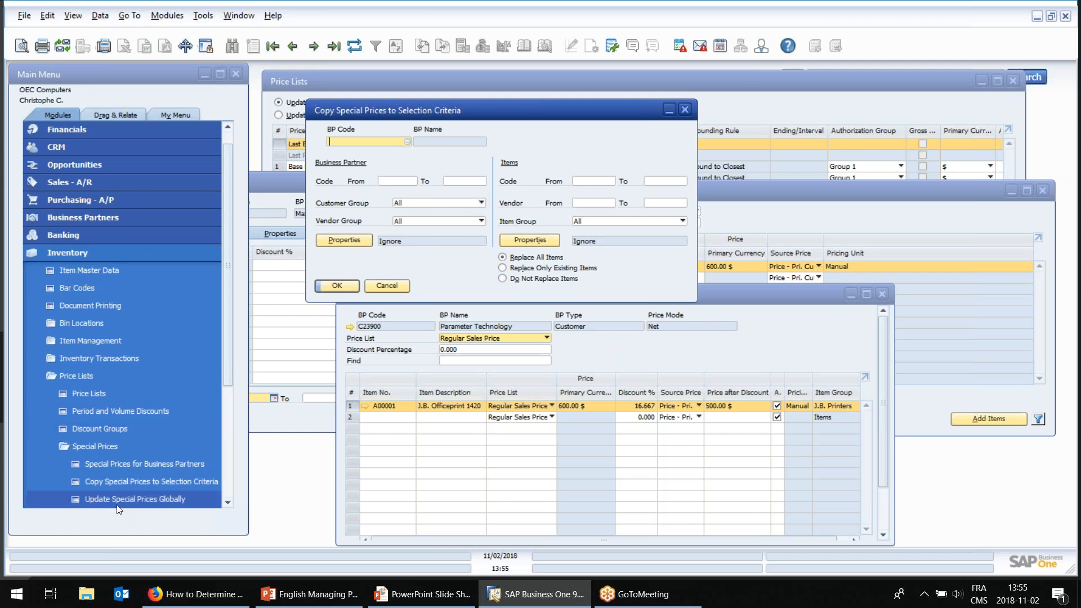
pyautogui.click(381, 288)
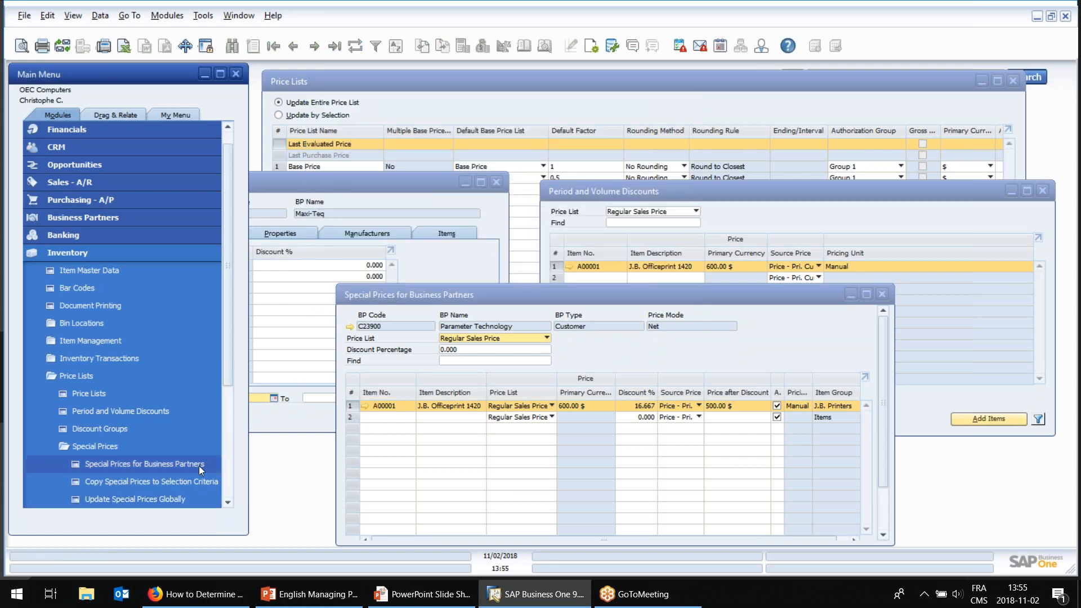
pyautogui.click(131, 500)
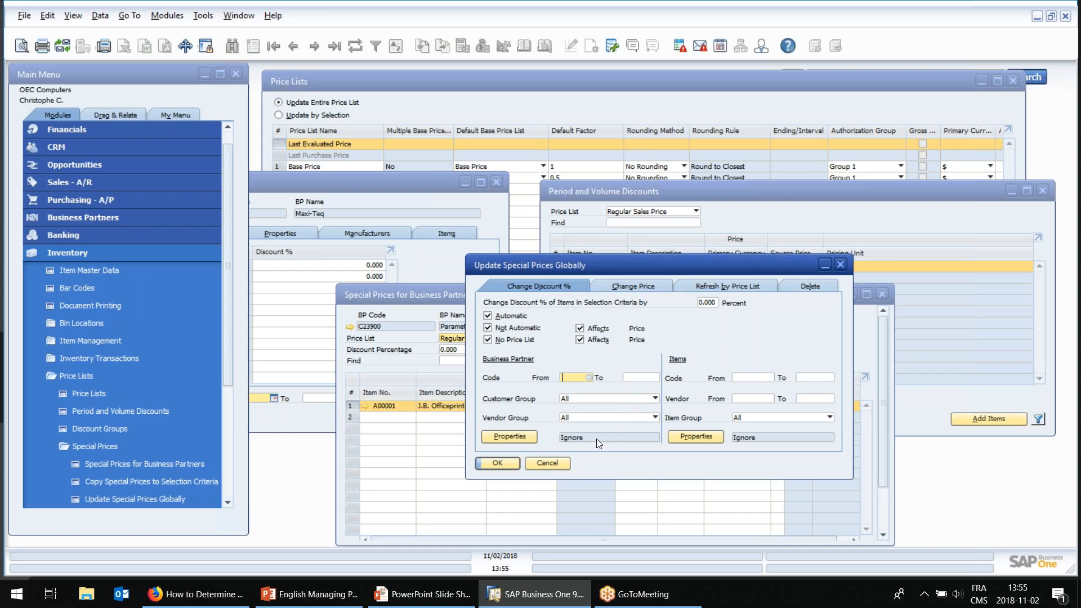
pyautogui.click(559, 467)
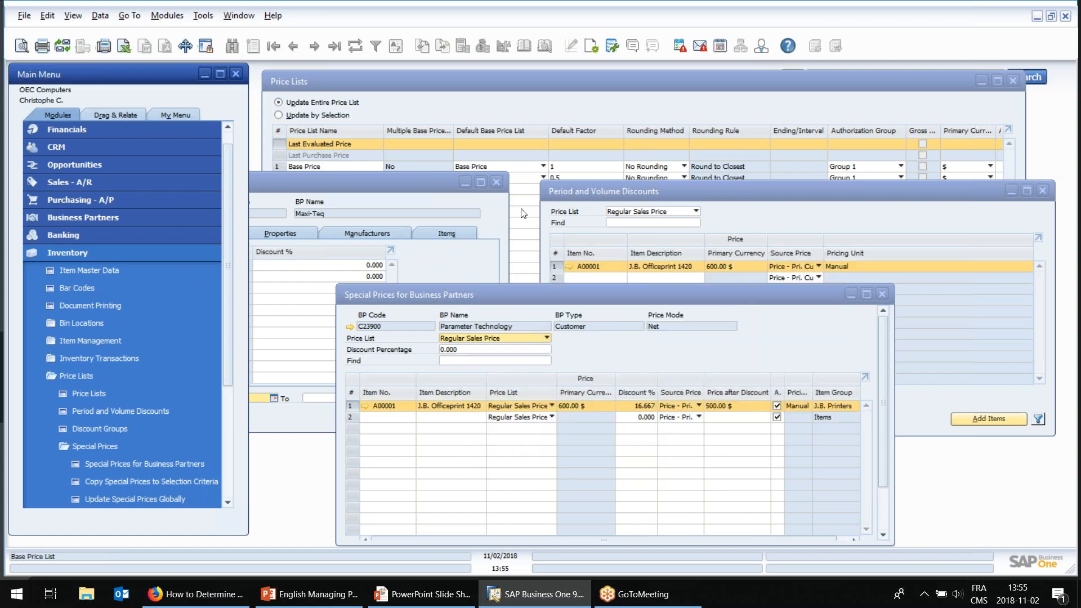
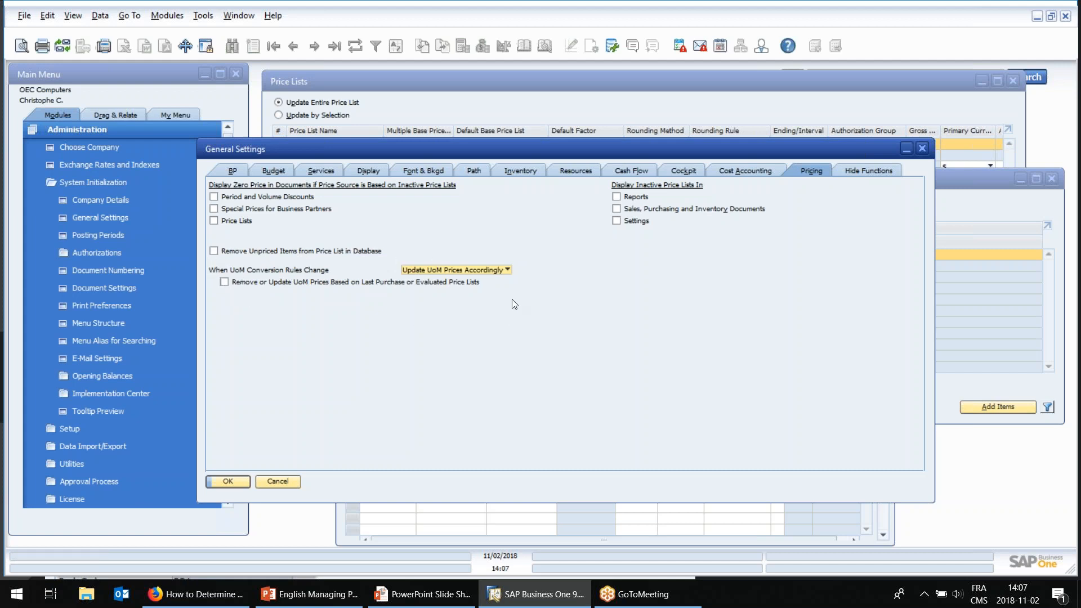
# Cancel the general settings and open the latest sales order for Maxi-Teq.
pyautogui.click(282, 481)
pyautogui.moveTo(227, 302); pyautogui.dragTo(228, 453)
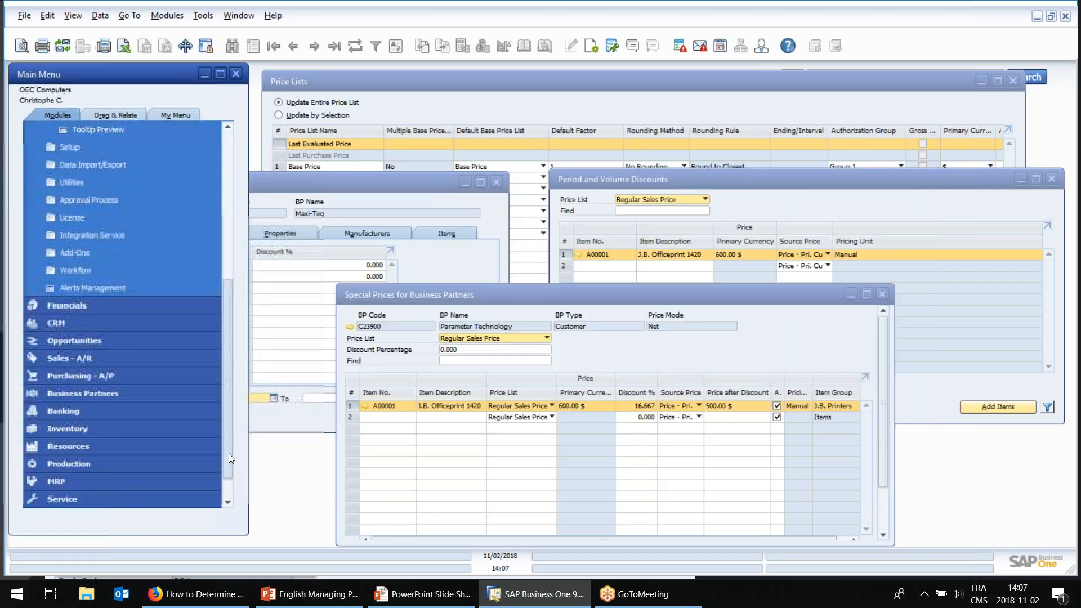
pyautogui.click(97, 358)
pyautogui.click(93, 182)
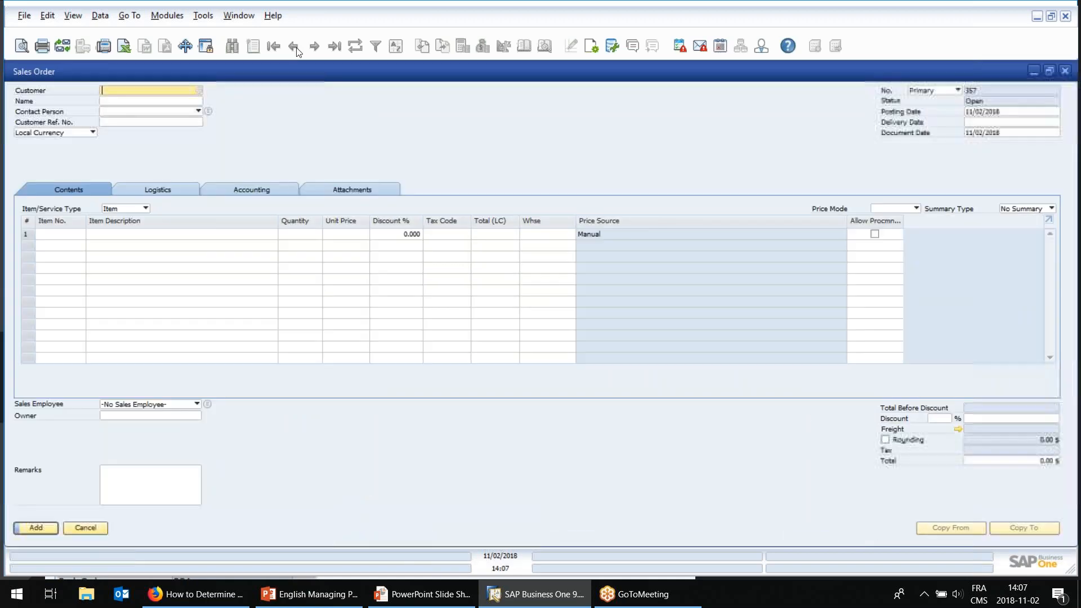
pyautogui.click(293, 47)
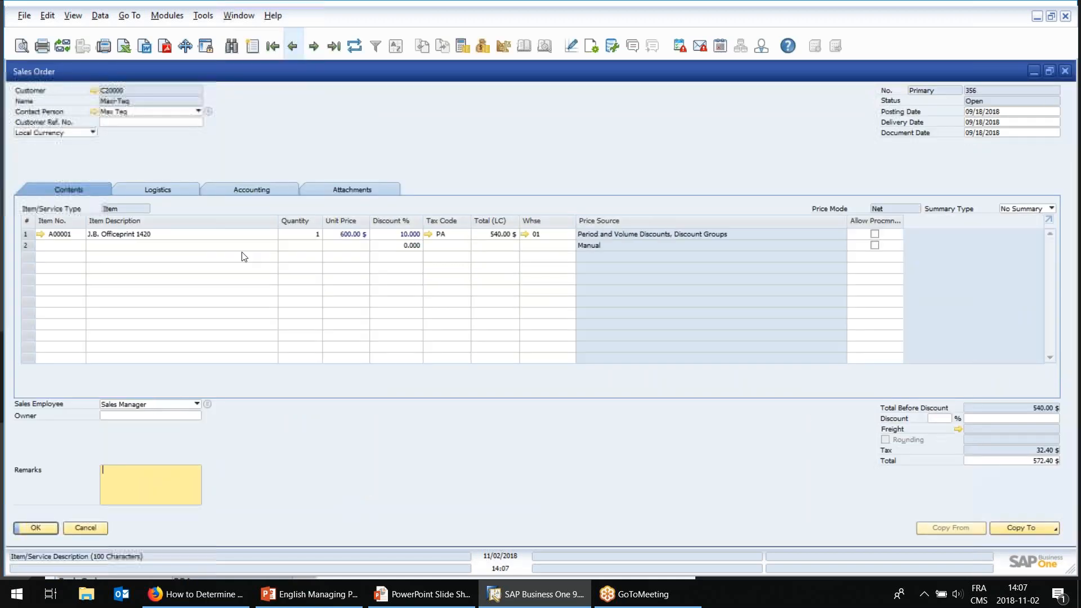
# Examine the Last Prices Report for item A00001 from the order's unit price, comparing its document rows, and close the report.
pyautogui.rightClick(353, 234)
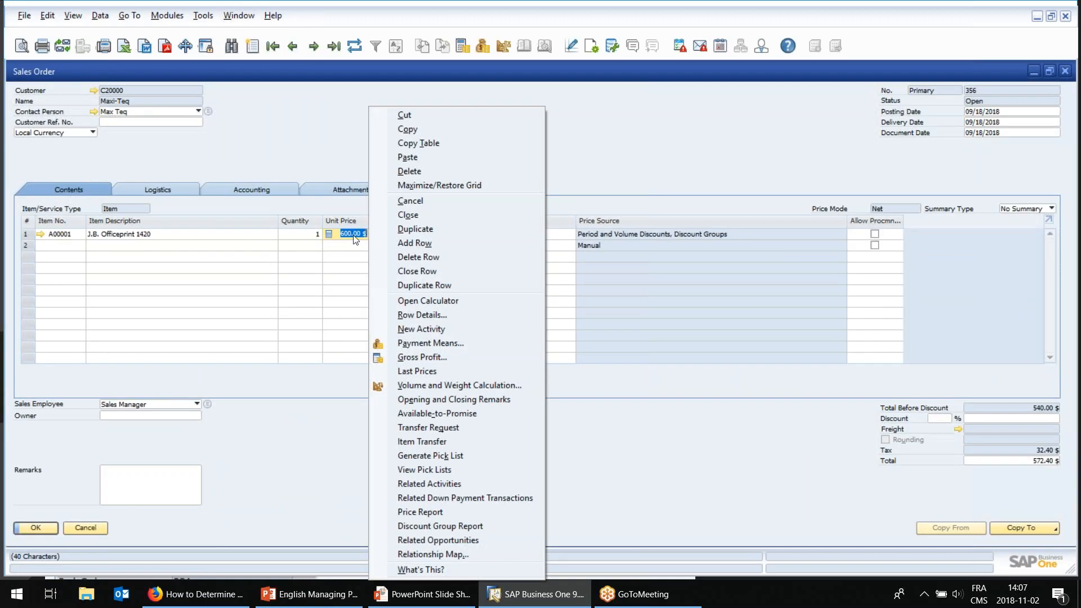
pyautogui.click(435, 372)
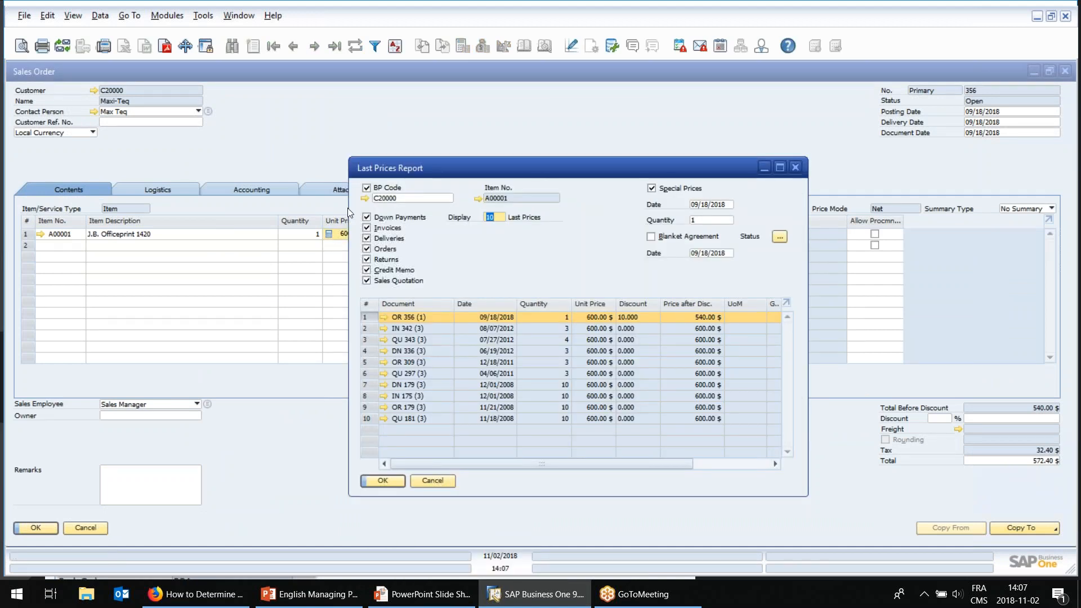
pyautogui.click(432, 481)
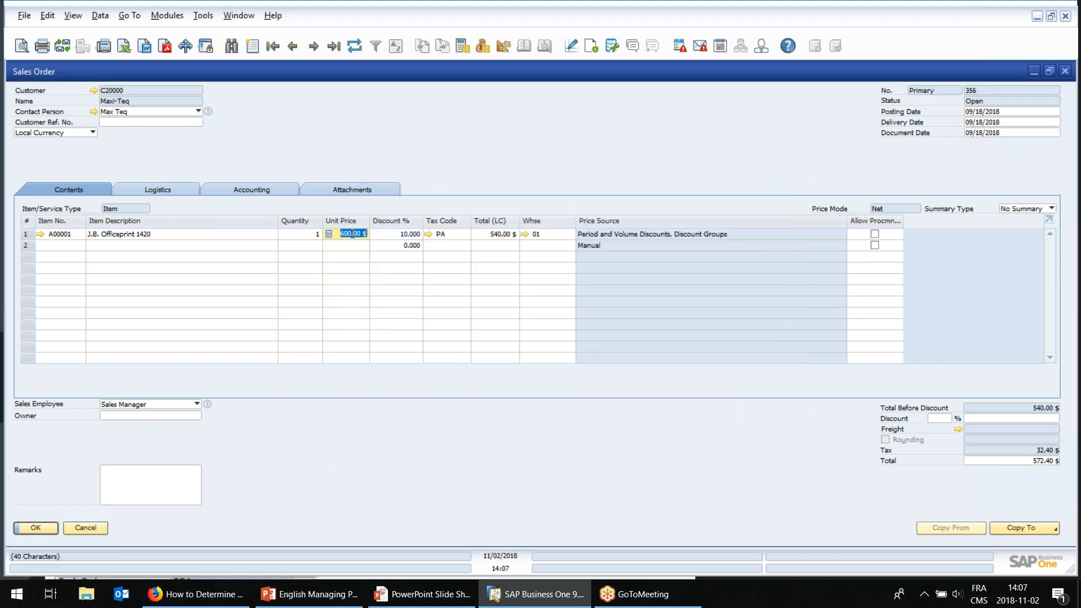
pyautogui.rightClick(352, 234)
pyautogui.click(431, 369)
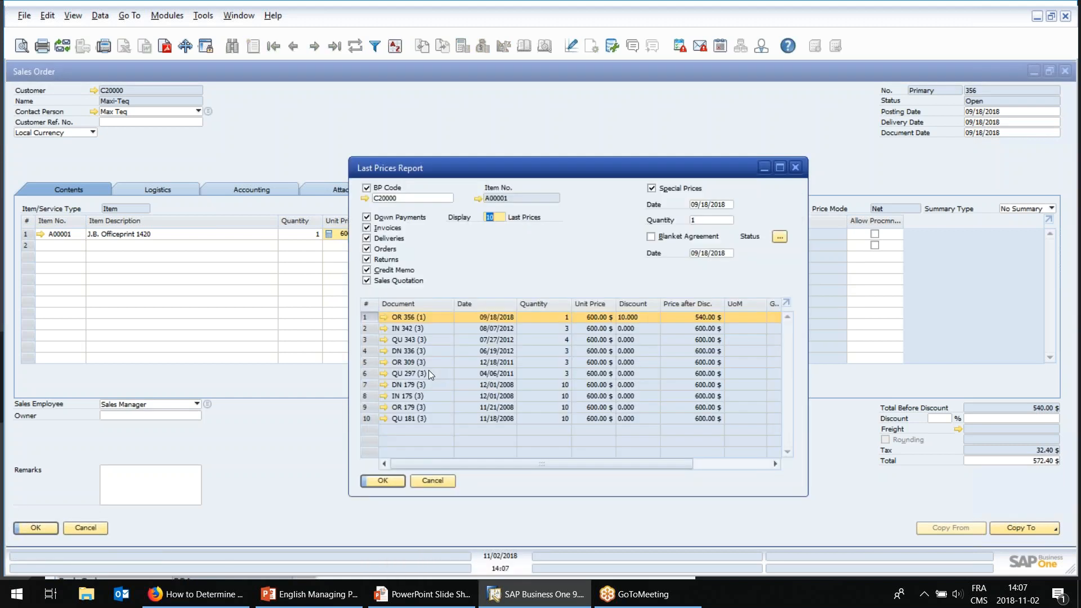
pyautogui.click(509, 329)
pyautogui.click(509, 340)
pyautogui.click(520, 387)
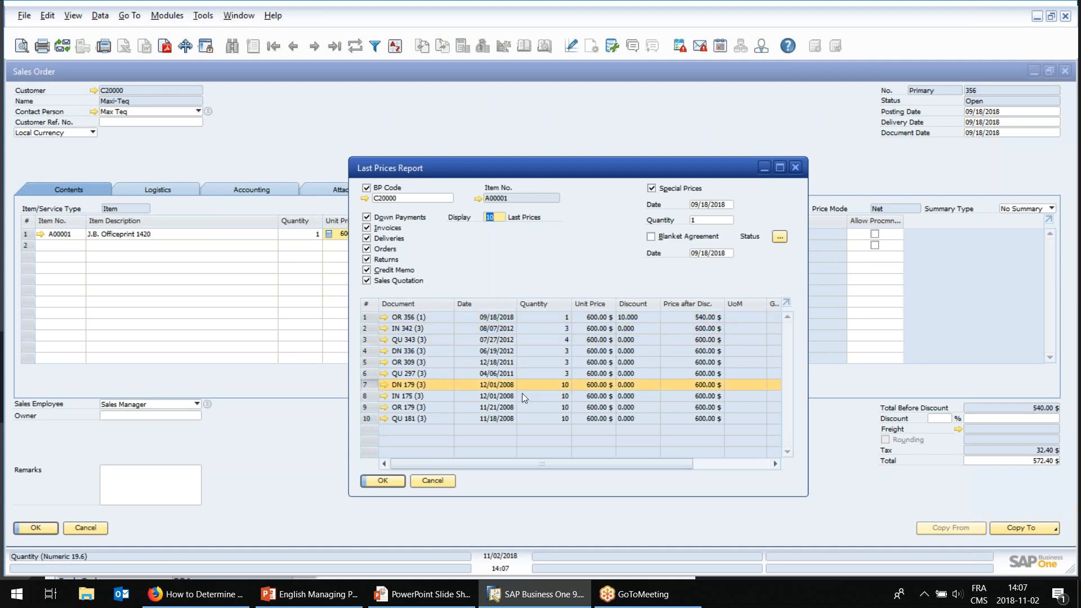
pyautogui.click(512, 340)
pyautogui.click(550, 318)
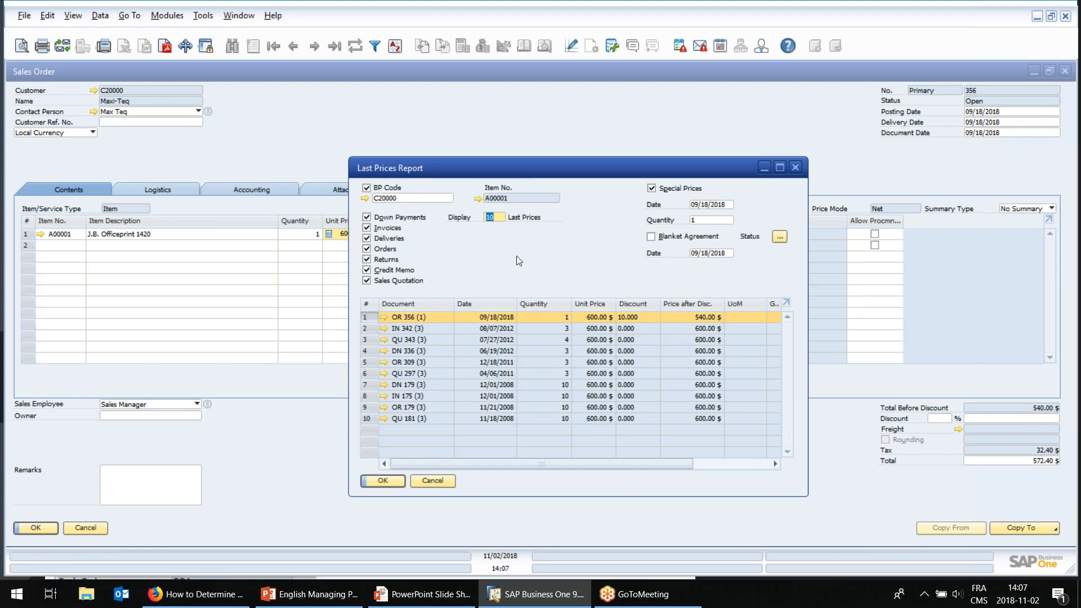
pyautogui.click(432, 481)
# Open the Price Report for item A00001 from the sales order row and shrink its window to review the price sources.
pyautogui.rightClick(366, 233)
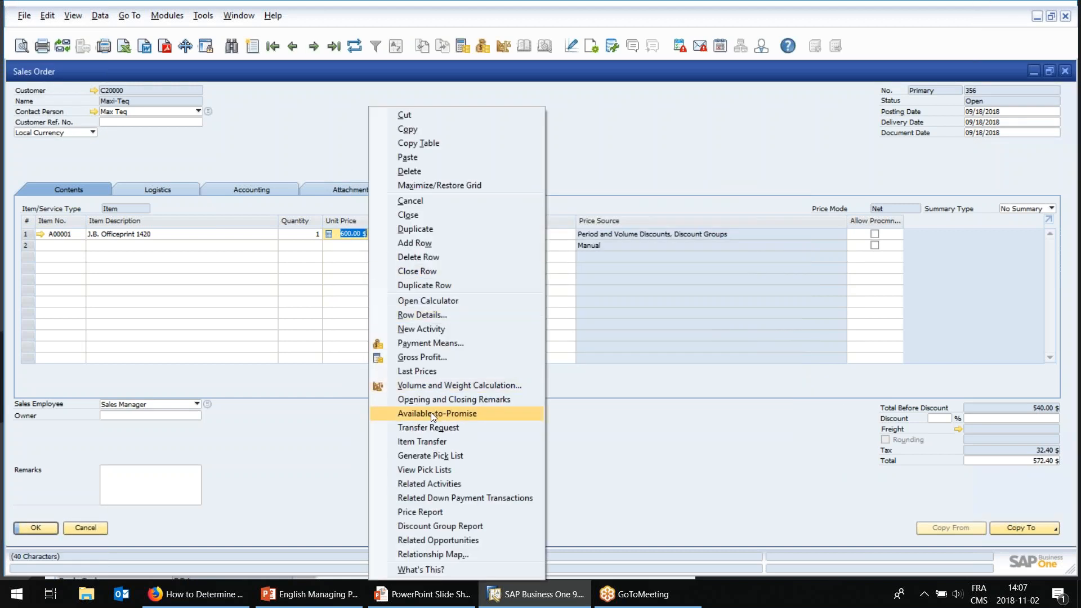
pyautogui.click(426, 511)
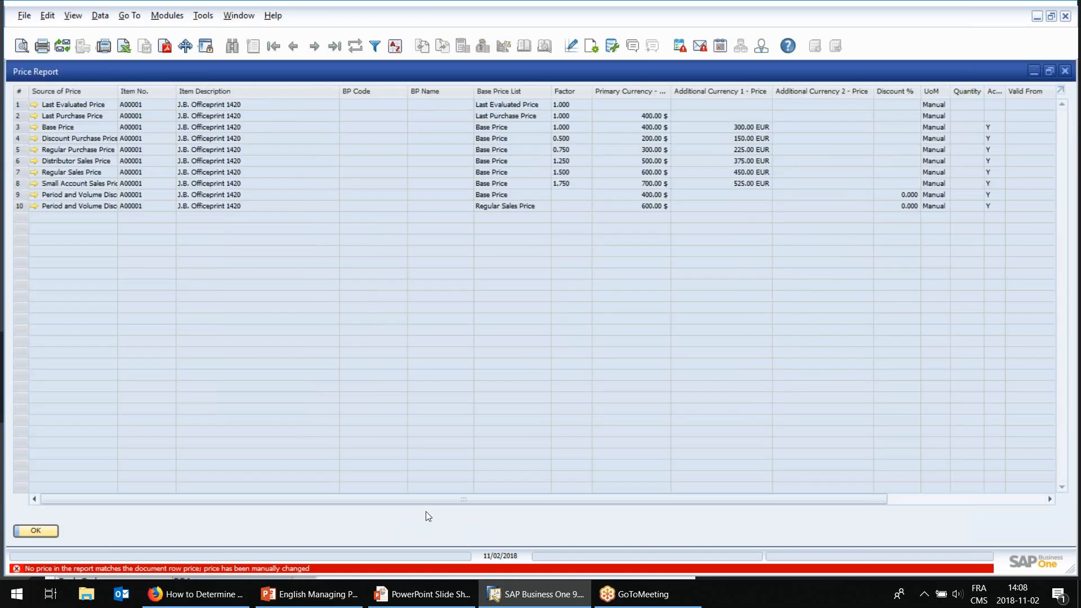
pyautogui.moveTo(173, 76); pyautogui.dragTo(376, 122)
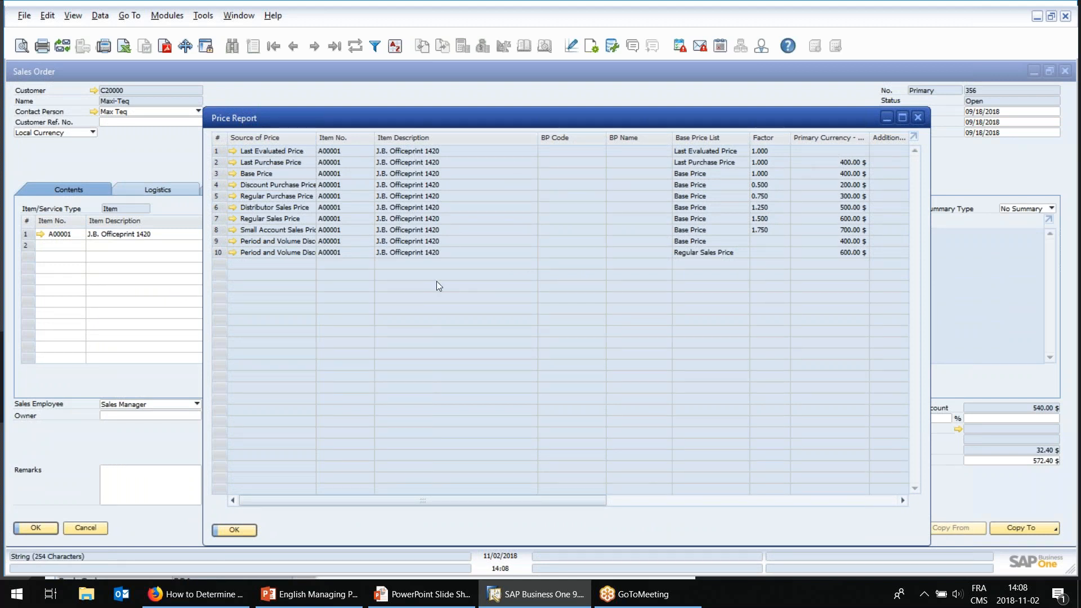
pyautogui.moveTo(590, 499); pyautogui.dragTo(502, 498)
# Run the Discount Group Report from the inventory reports with the default selection criteria, and enlarge the report window.
pyautogui.click(167, 17)
pyautogui.moveTo(206, 153)
pyautogui.moveTo(427, 238)
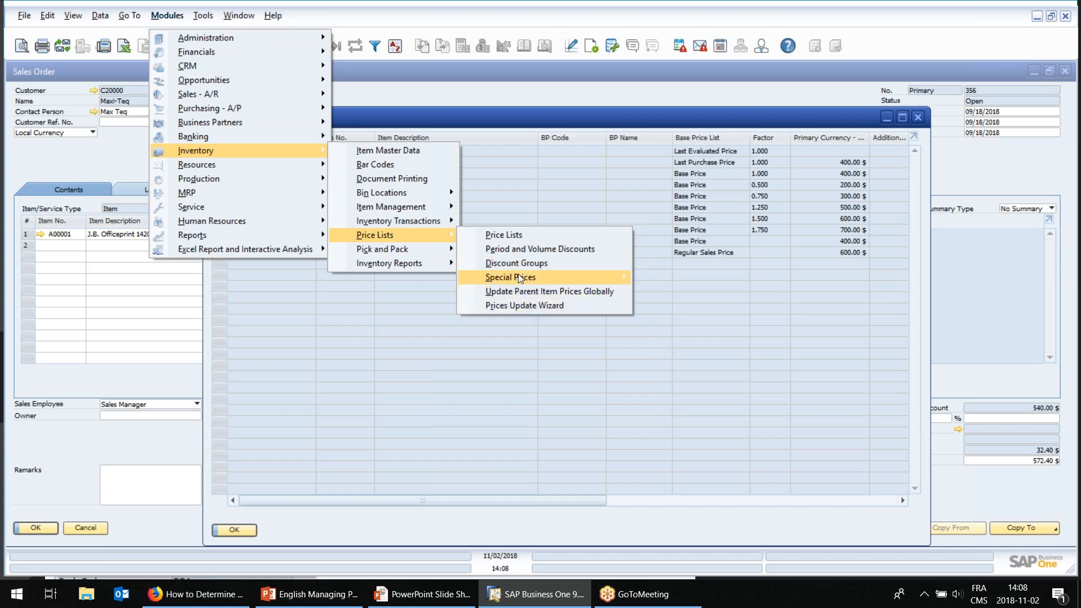
pyautogui.moveTo(437, 268)
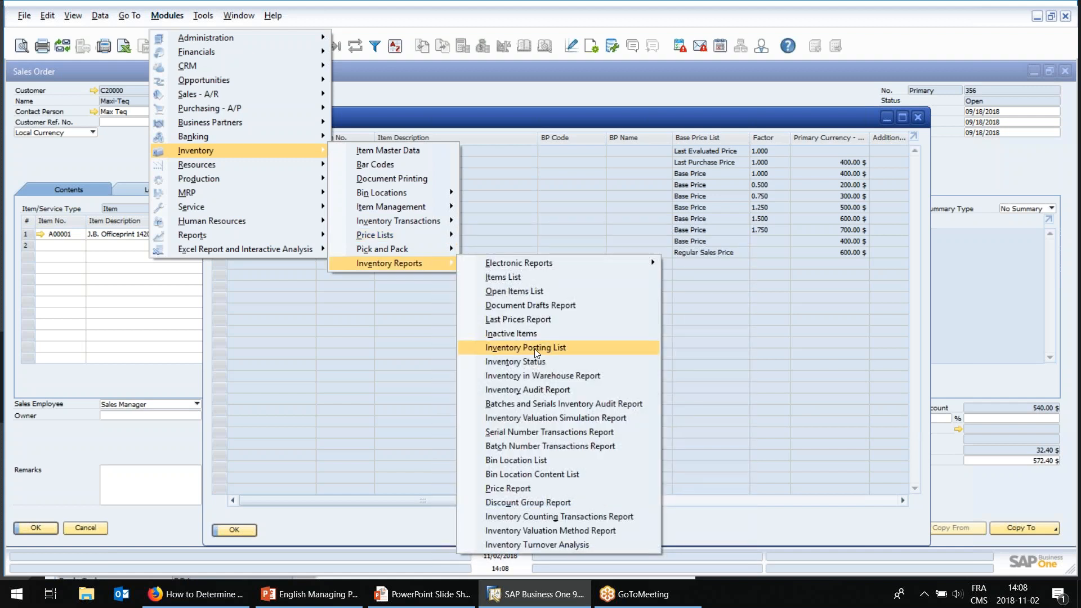
pyautogui.click(530, 501)
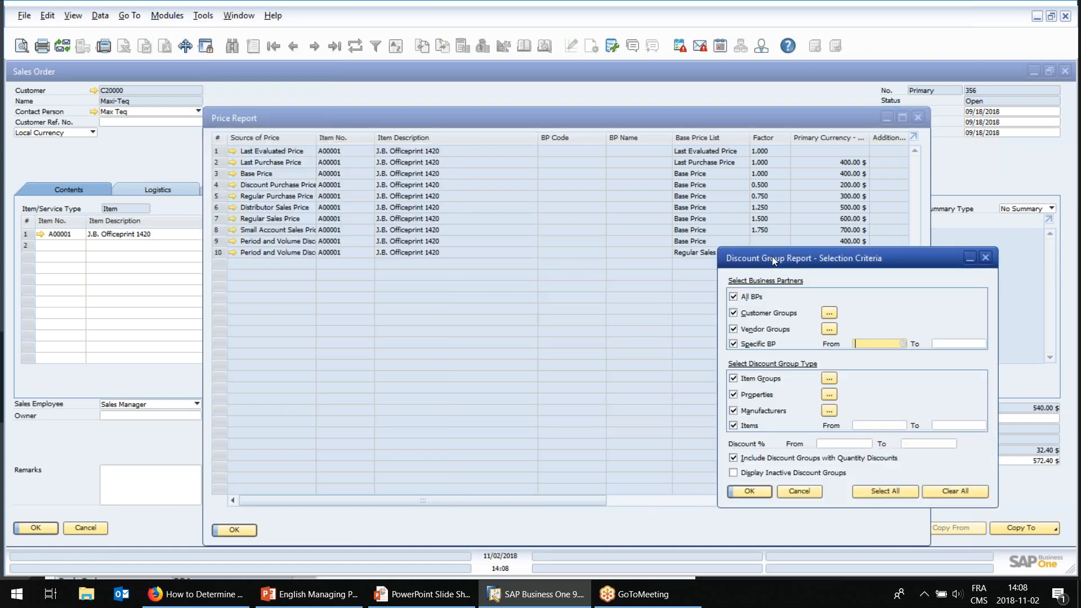
pyautogui.moveTo(730, 251); pyautogui.dragTo(659, 244)
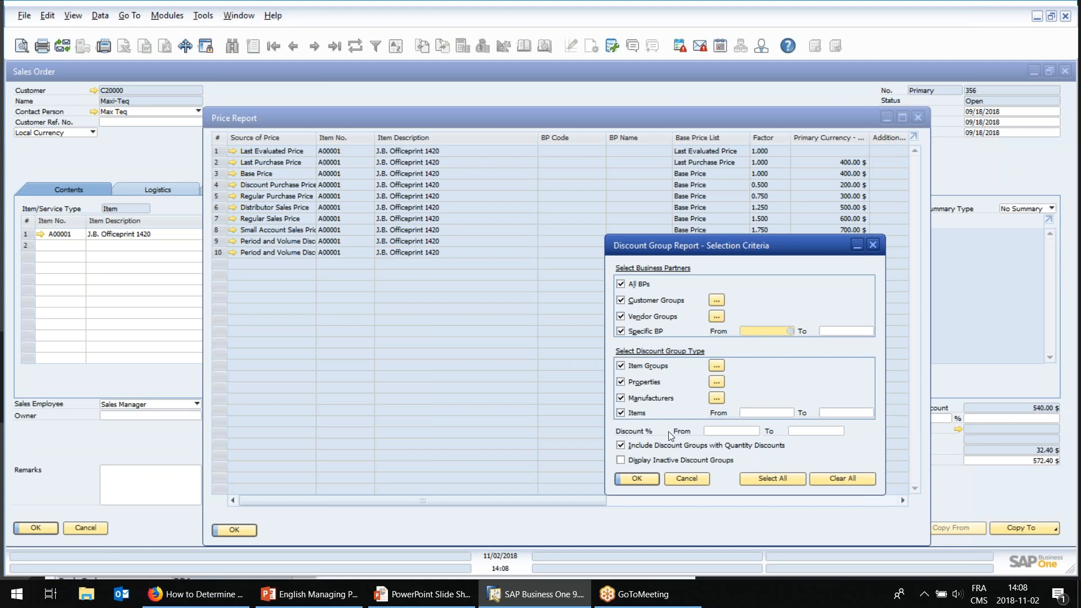
pyautogui.click(642, 480)
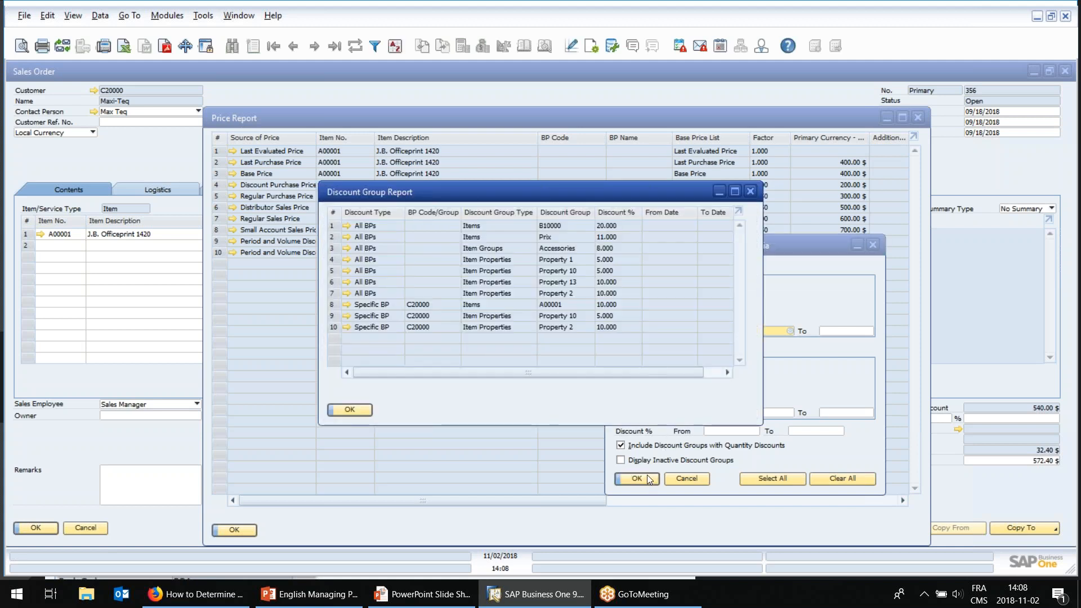
pyautogui.moveTo(763, 425); pyautogui.dragTo(903, 454)
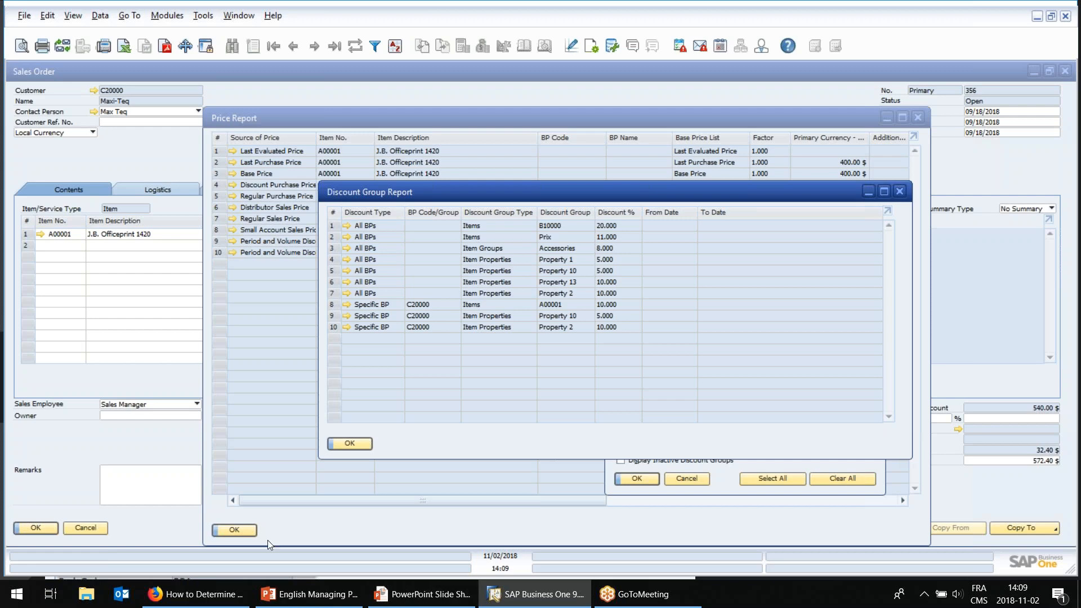
# Switch to the English Managing Prices presentation in PowerPoint and review the Lowest/Highest Price slide, then the Default Priority slide.
pyautogui.click(327, 599)
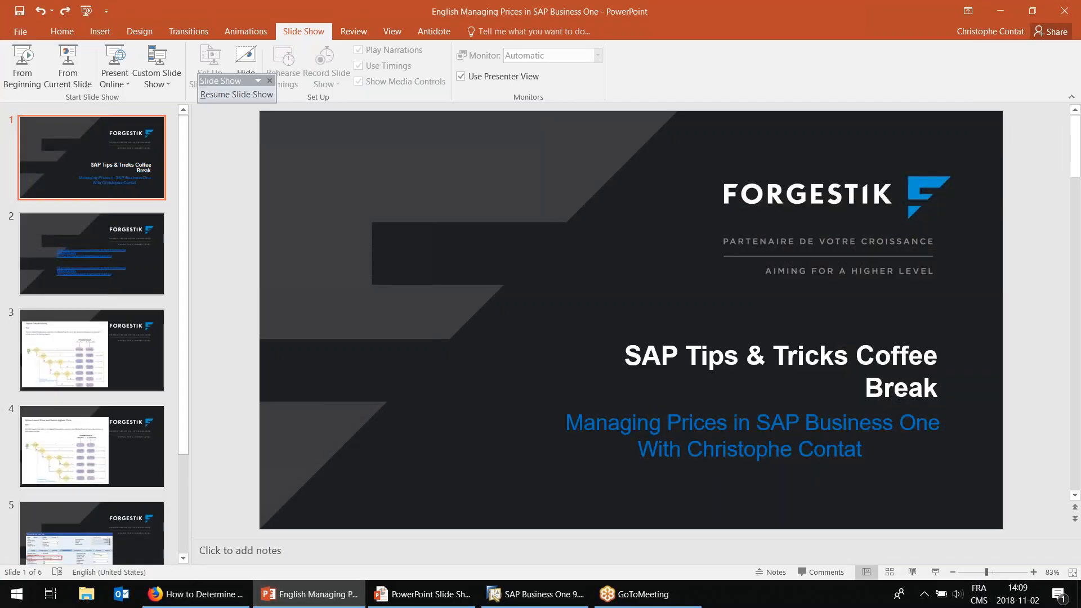
pyautogui.click(91, 445)
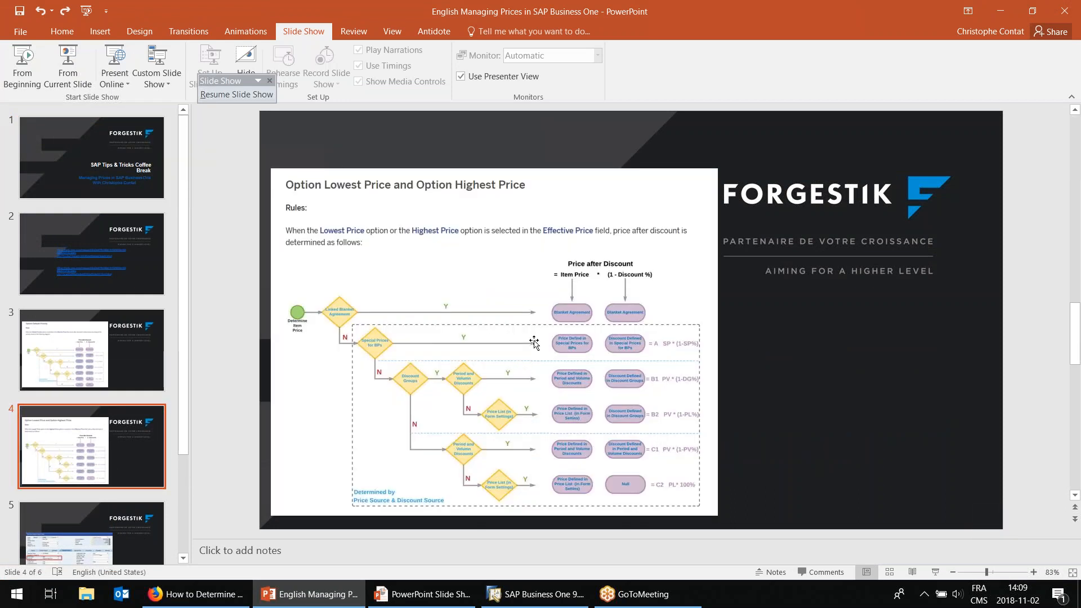
pyautogui.press('Up')
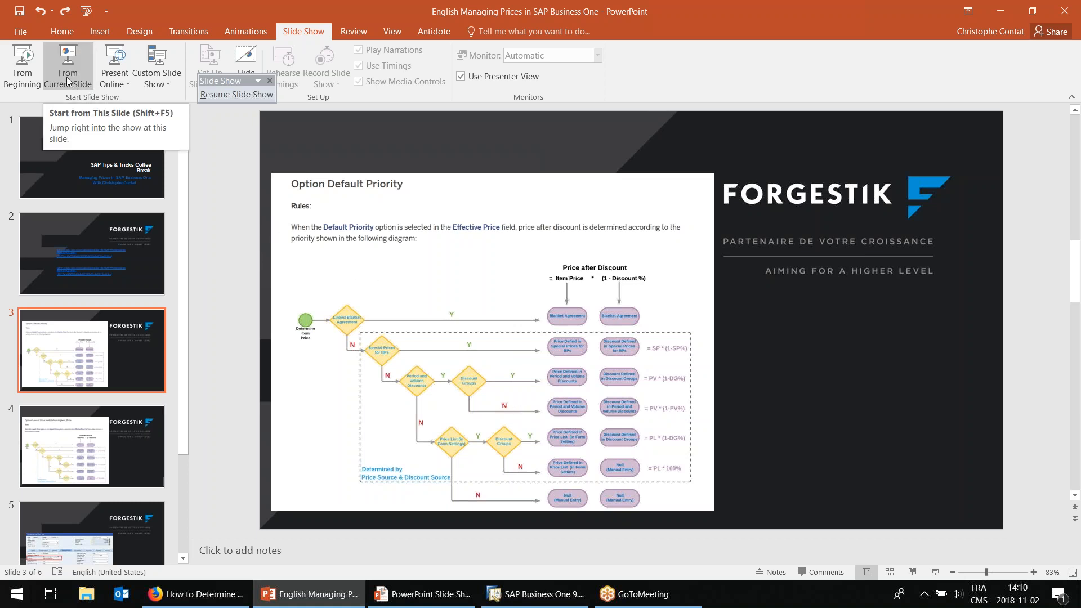
# Start the slide show from the current slide and advance to the closing Thank You slide.
pyautogui.click(67, 56)
pyautogui.click(599, 279)
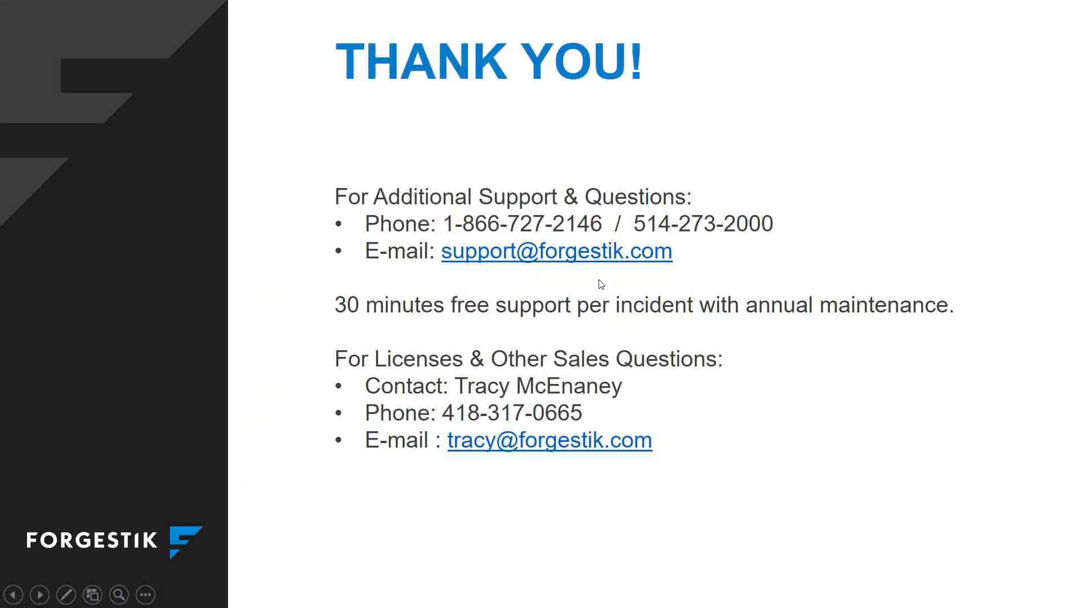